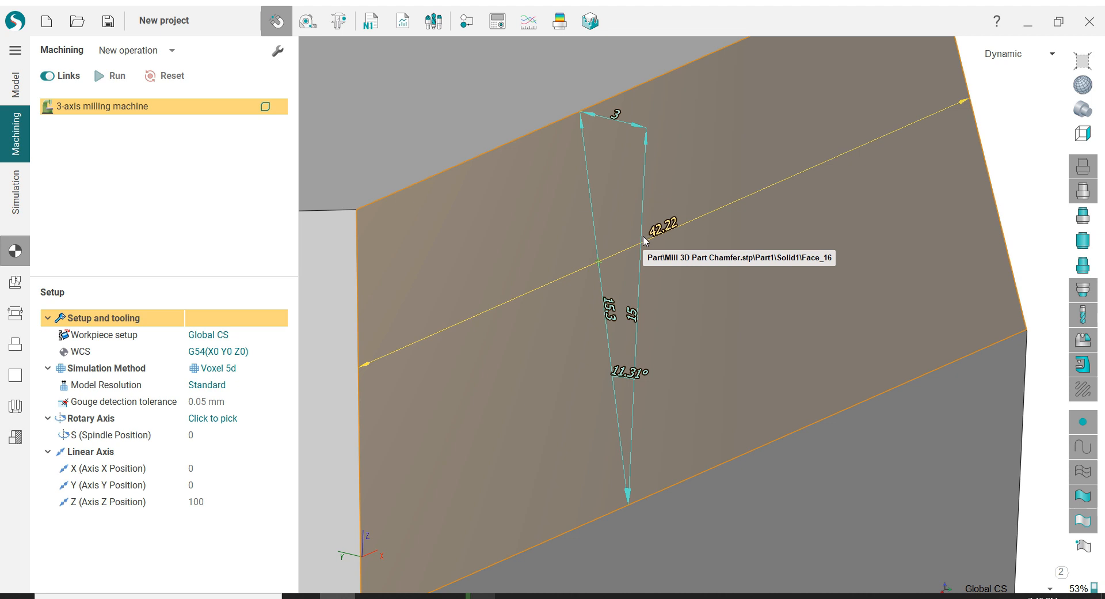
Examine the four sloped chamfer faces and the narrow corner faces around the top of the part
scroll(638, 318, down, 3)
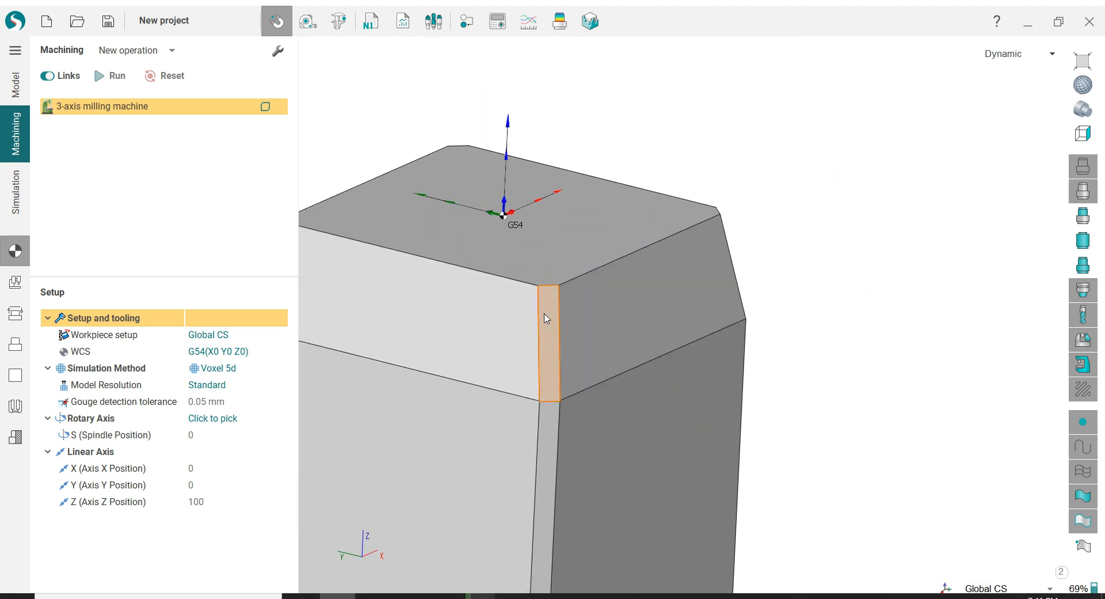
scroll(546, 318, up, 2)
middle_drag(544, 314, 634, 313)
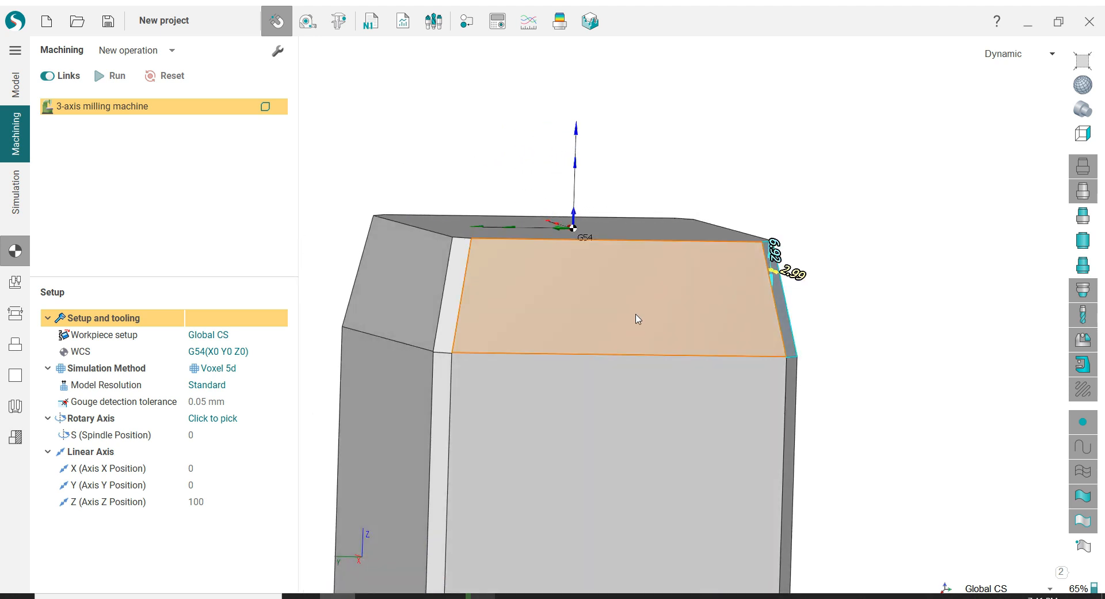
click(839, 341)
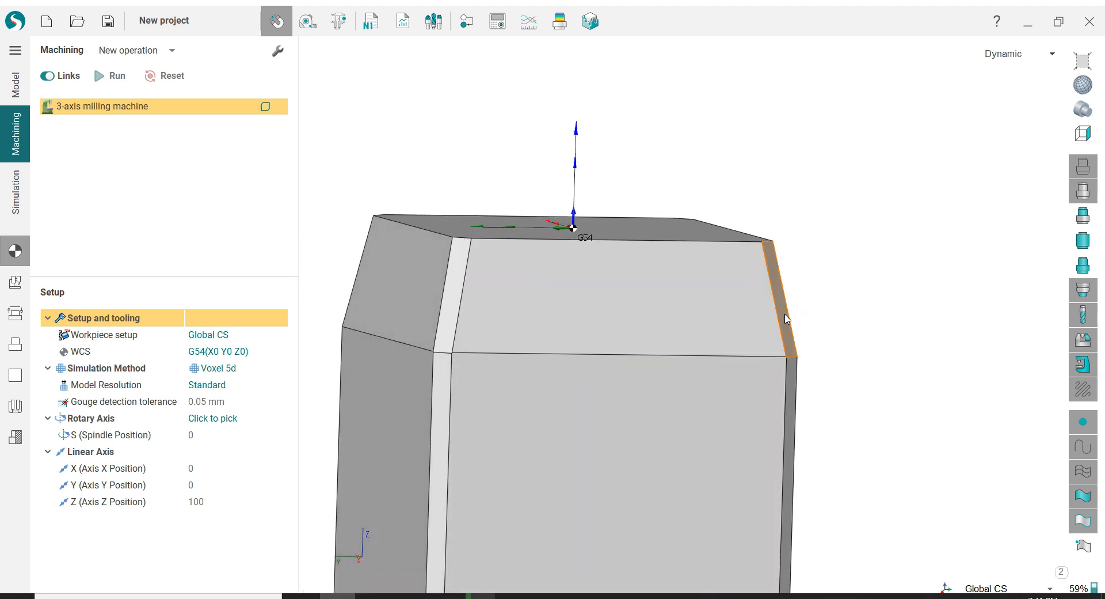
click(783, 320)
scroll(804, 324, up, 1)
scroll(804, 324, up, 2)
middle_drag(804, 316, 781, 318)
scroll(780, 276, down, 4)
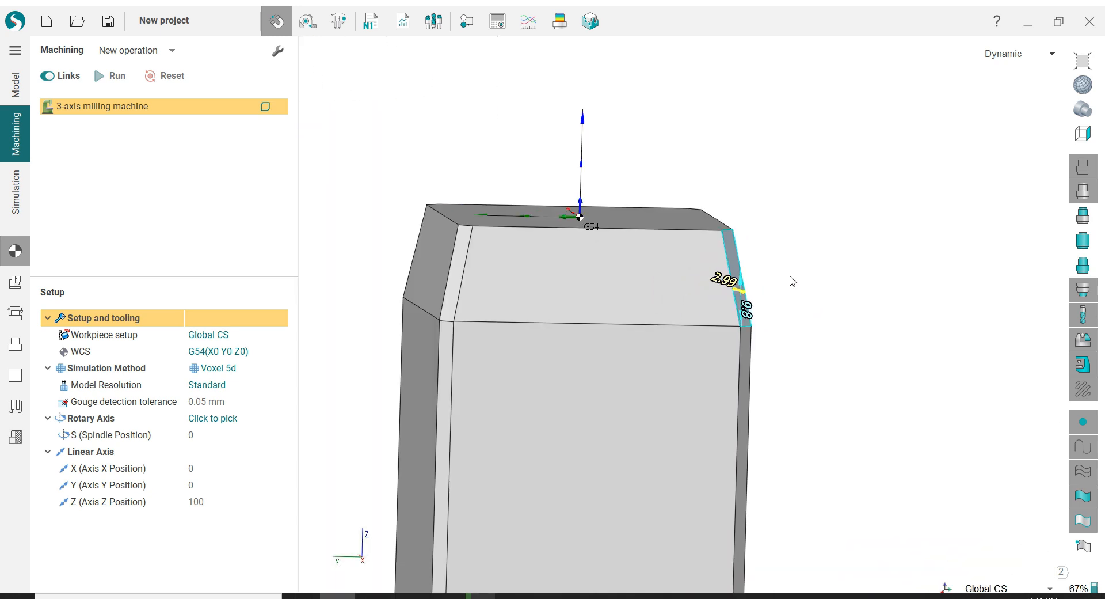
click(790, 277)
middle_drag(790, 277, 679, 276)
scroll(679, 277, down, 4)
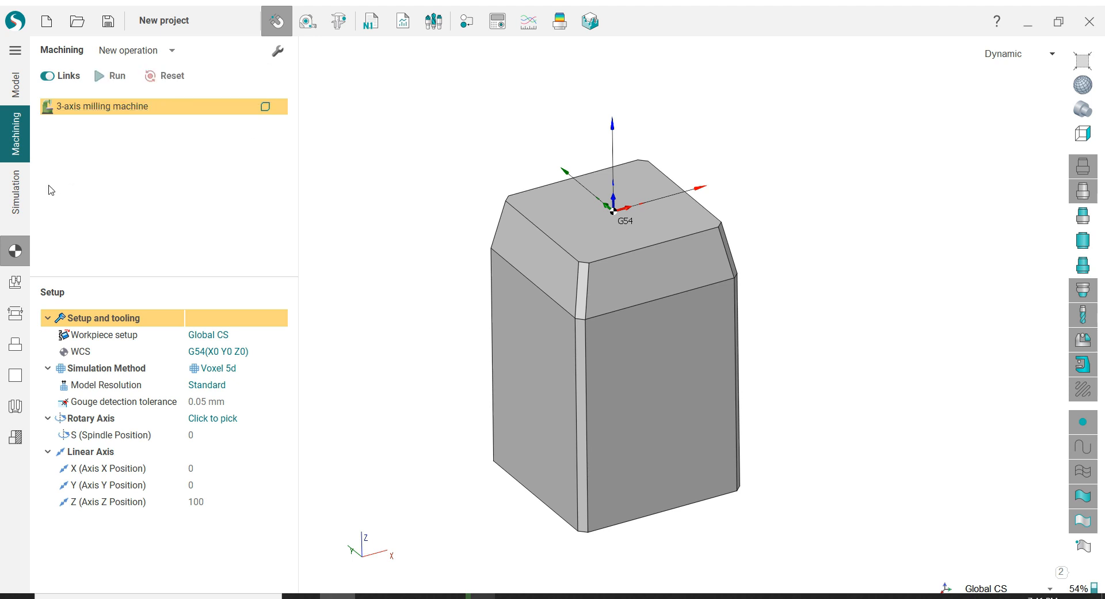
Review the machine setup parameters and the WCS setting of the 3-axis milling machine
click(24, 292)
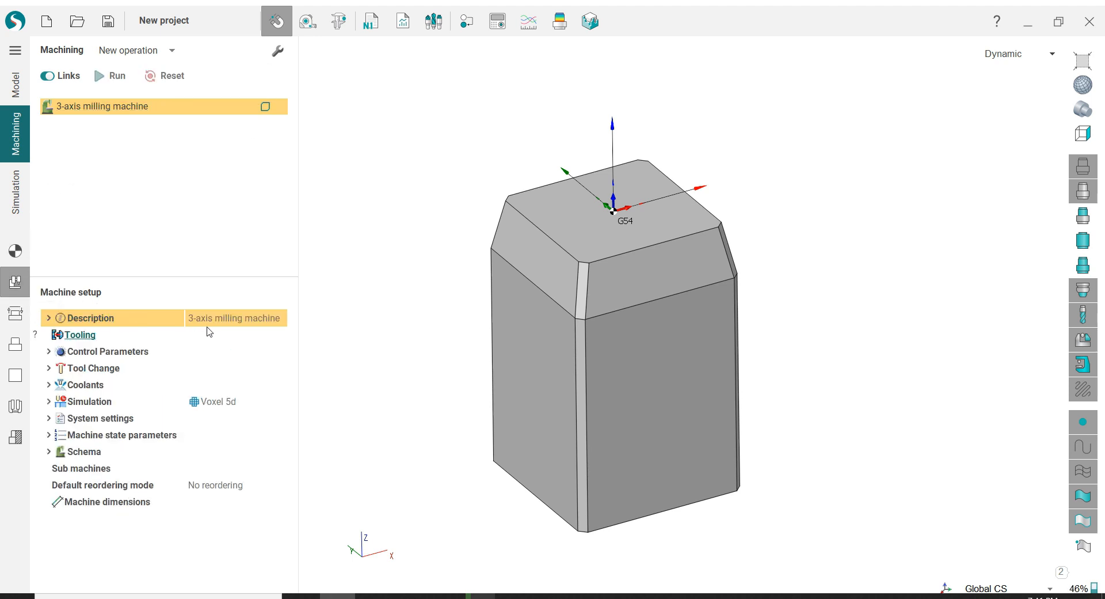
click(20, 280)
click(256, 354)
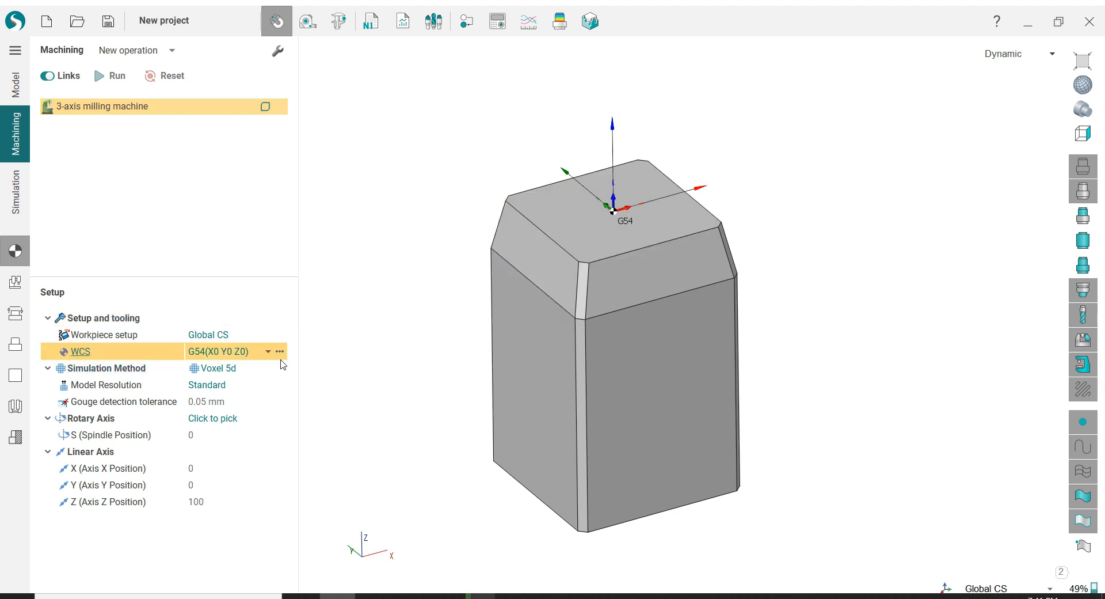
click(15, 283)
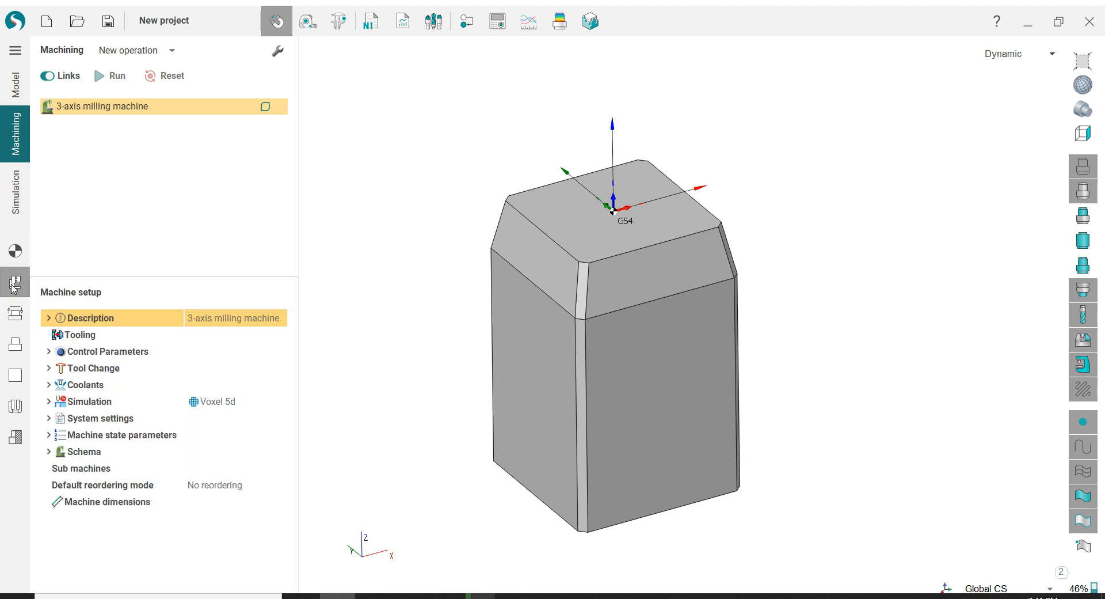
Set the milling machine's approach to XY;Z and its return to Z50; in the links and leads
click(15, 313)
click(250, 335)
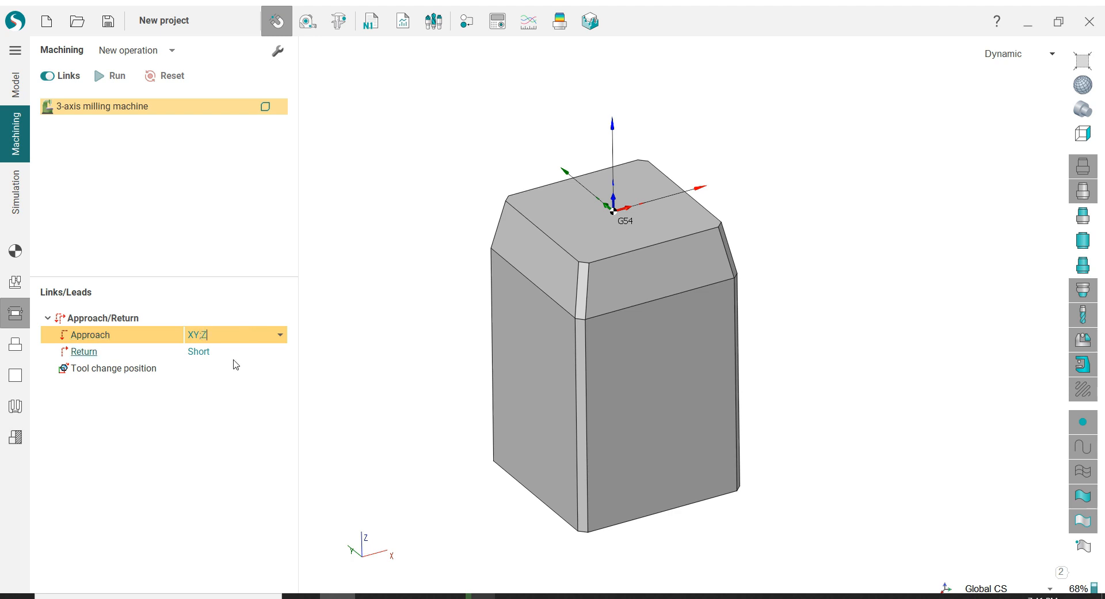
click(235, 355)
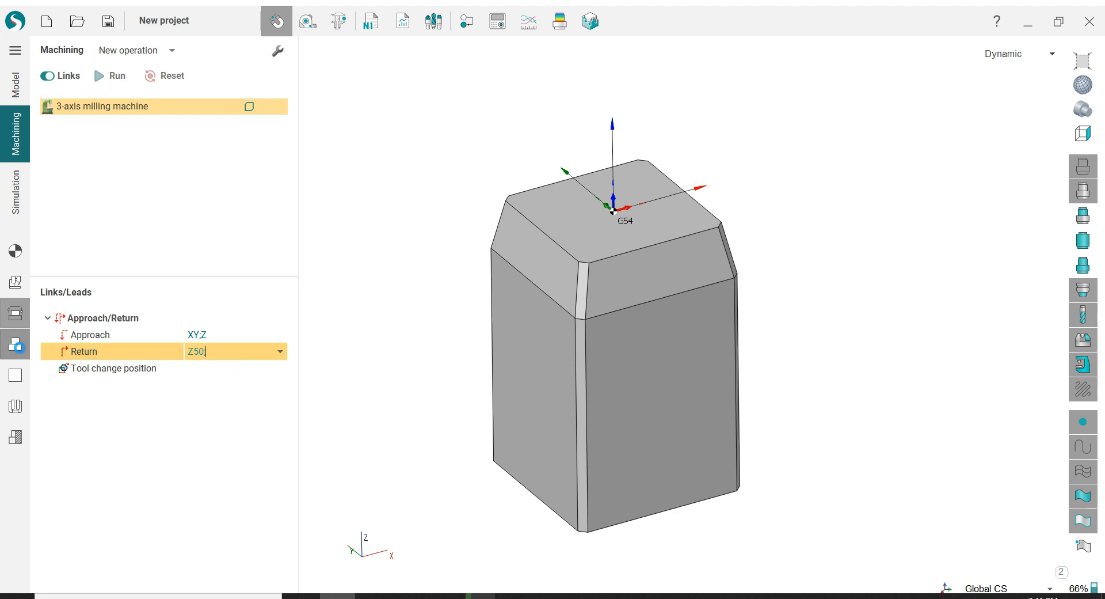
Check the machine's part geometry and workpiece definition, and return to its setup parameters
click(15, 344)
click(75, 357)
click(406, 373)
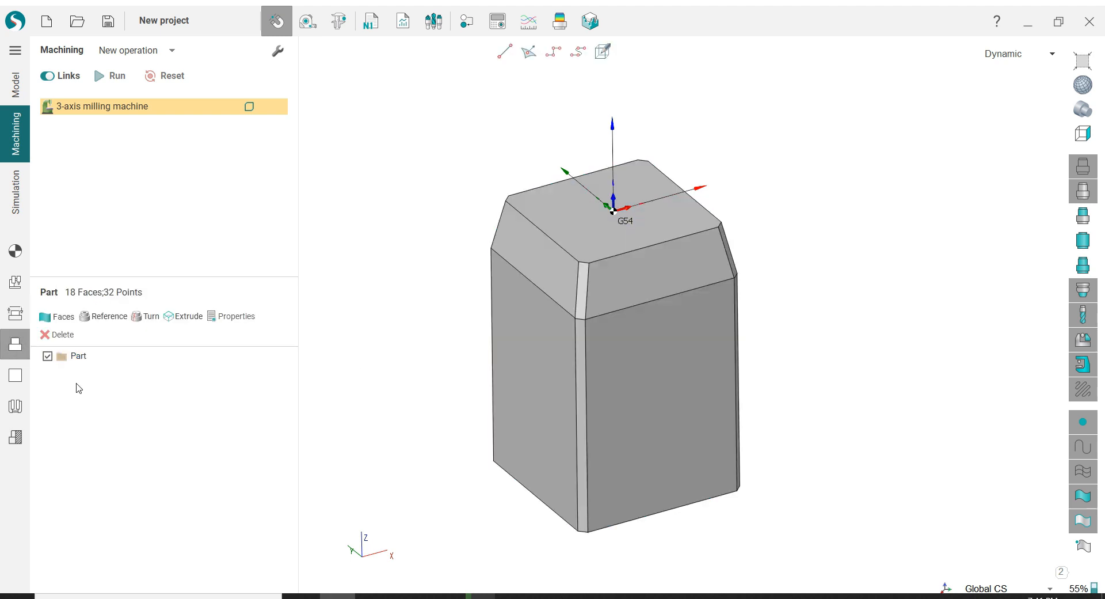
click(28, 374)
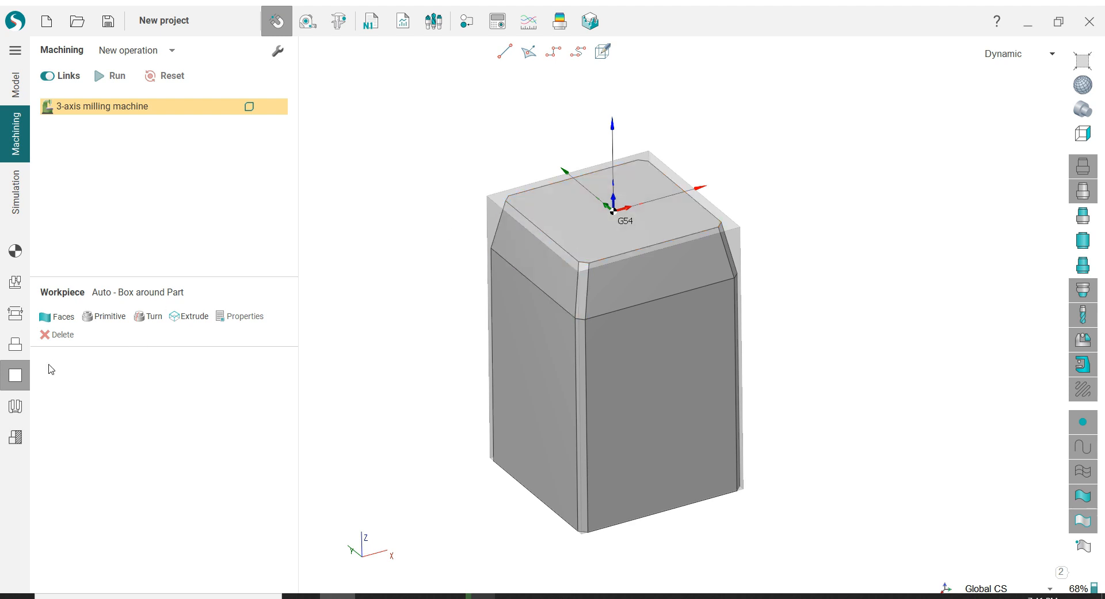
click(15, 250)
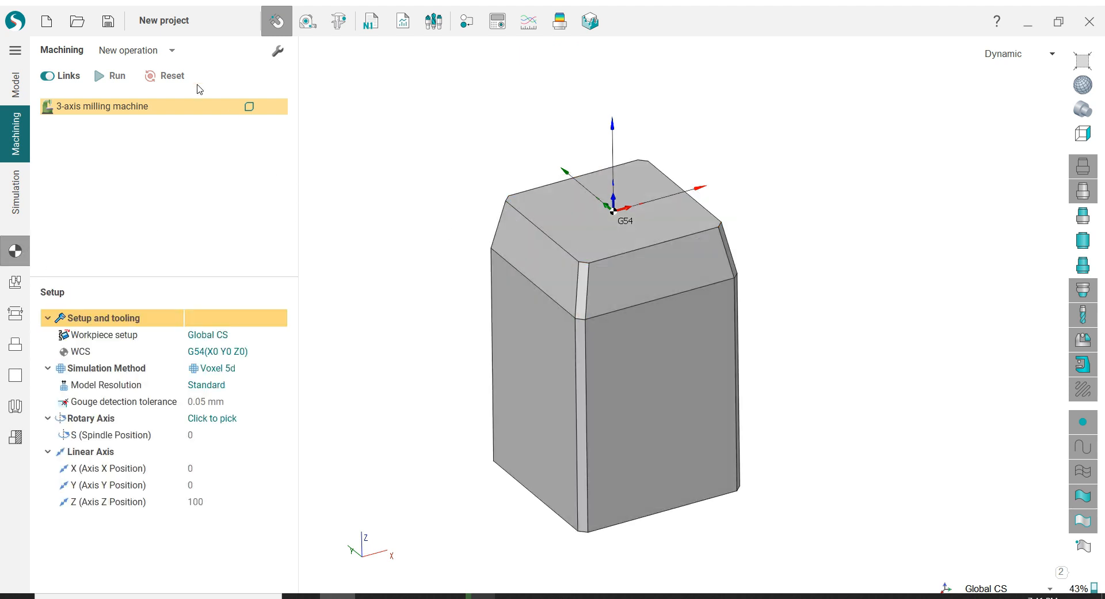
click(171, 50)
mouse_move(149, 132)
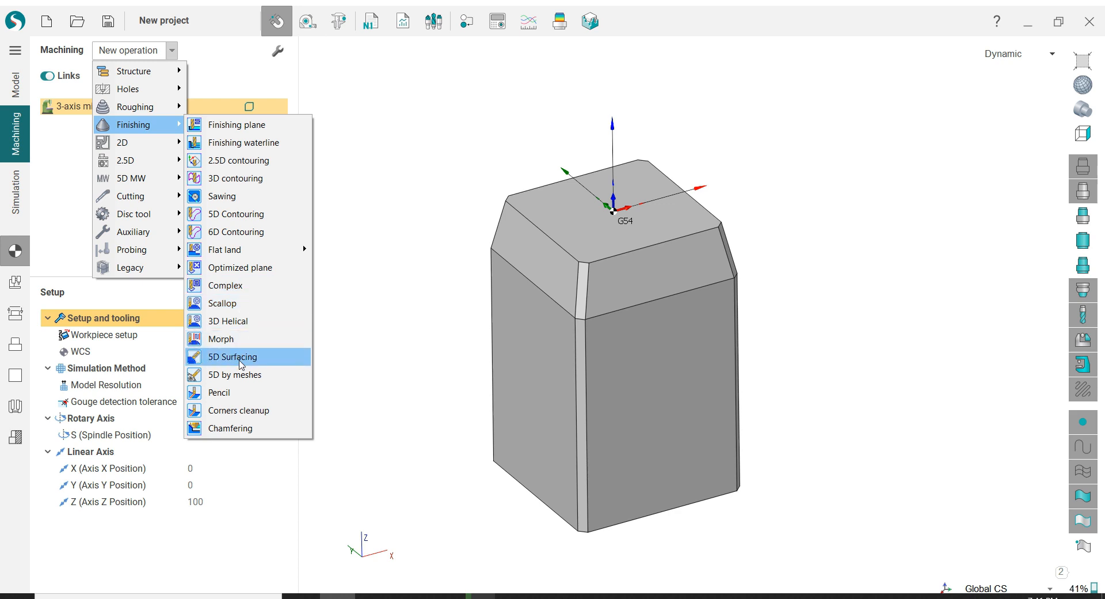
click(365, 289)
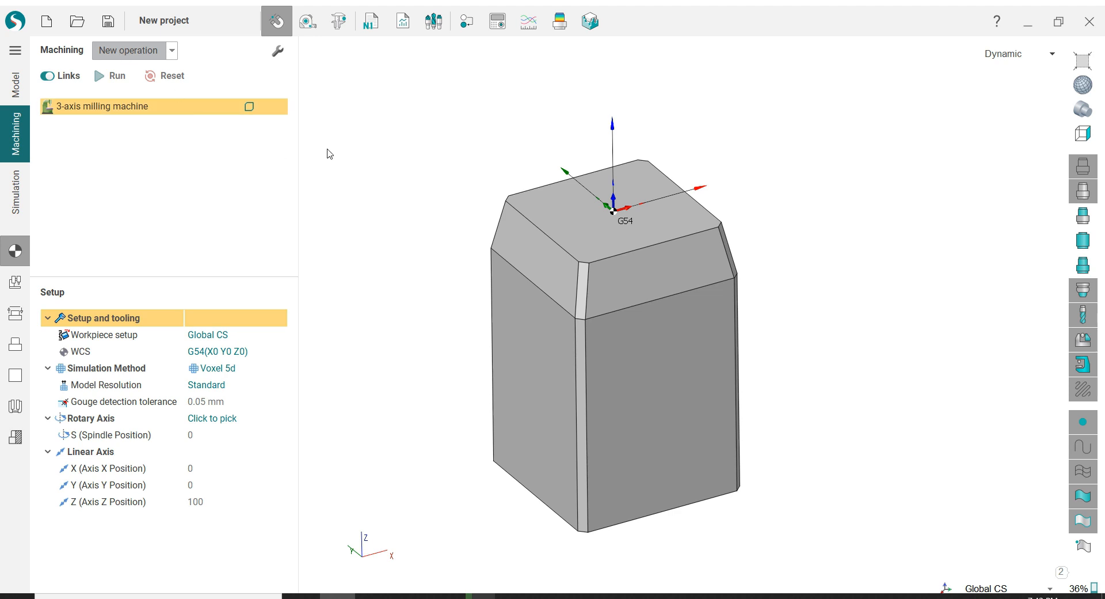
Switch the available operation set to 3X Advanced and create a 5D Surfacing operation
drag(417, 117, 206, 82)
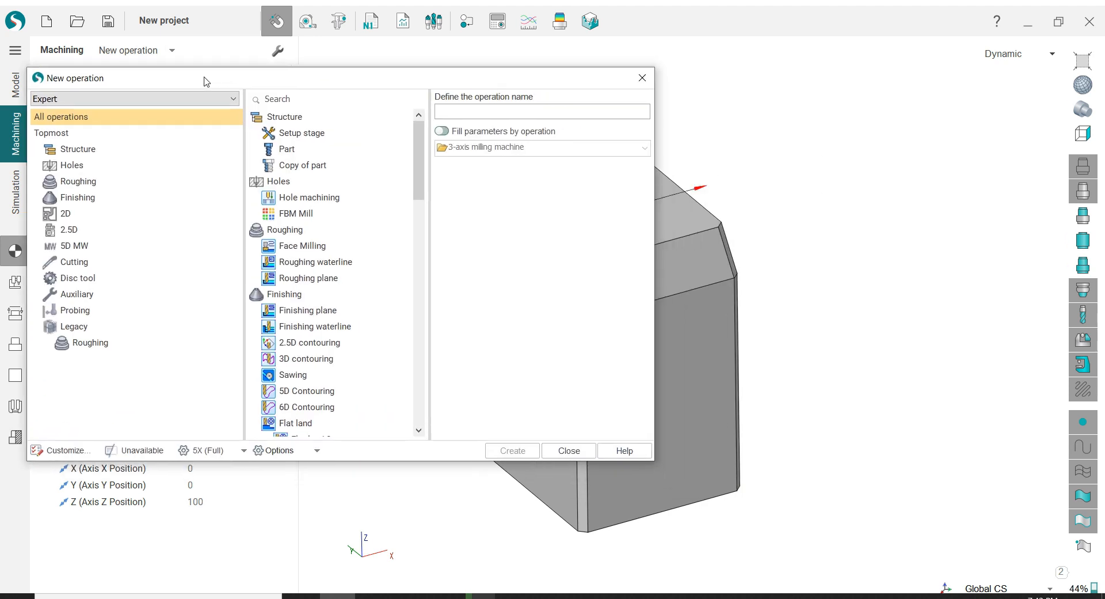
click(223, 452)
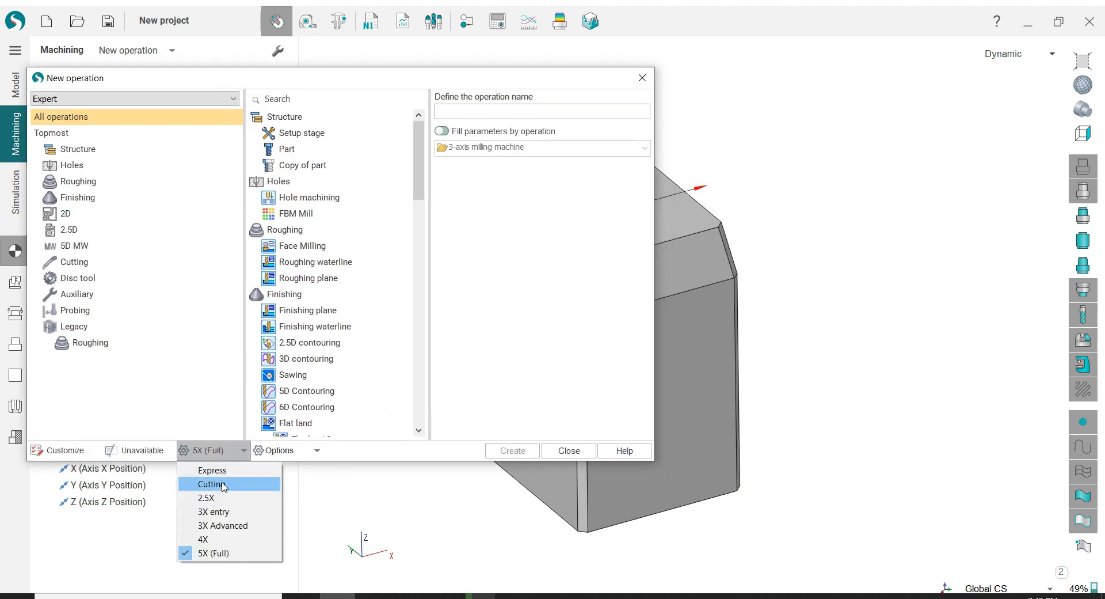
click(224, 525)
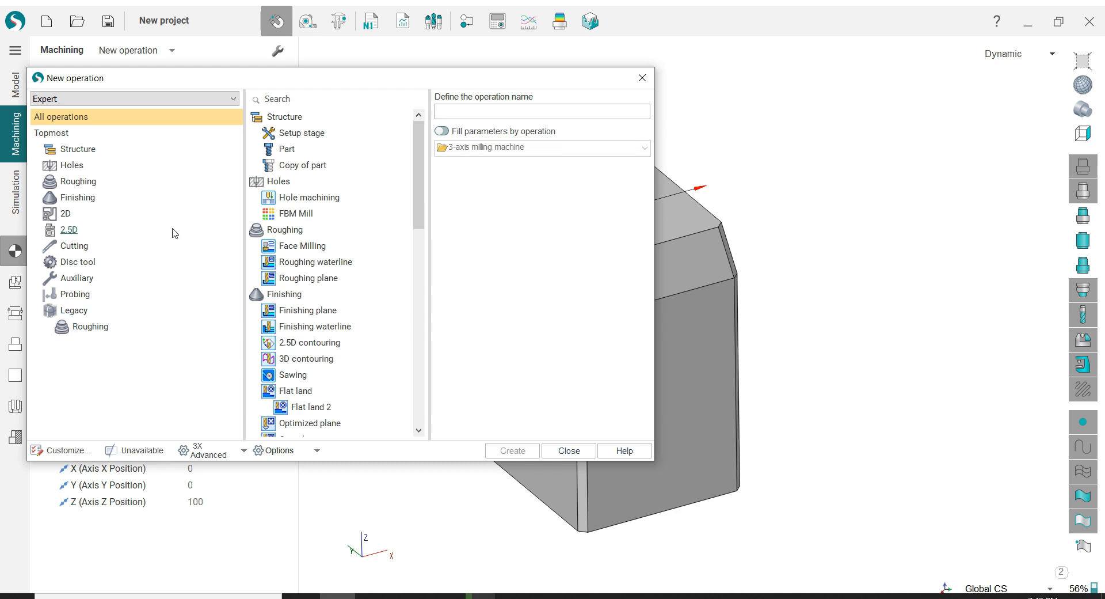
drag(417, 199, 416, 253)
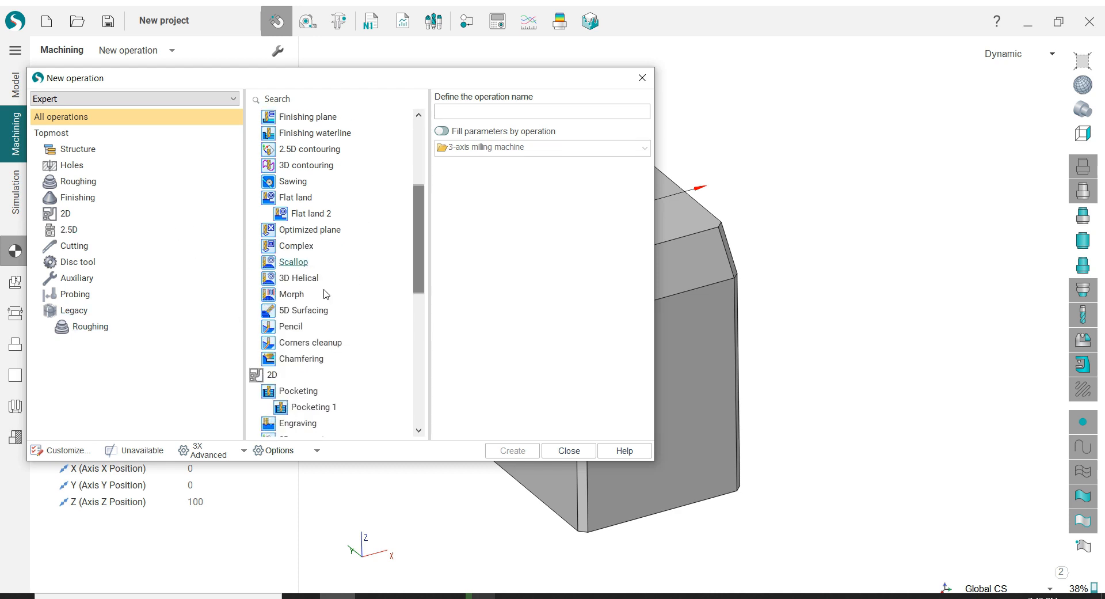
click(287, 311)
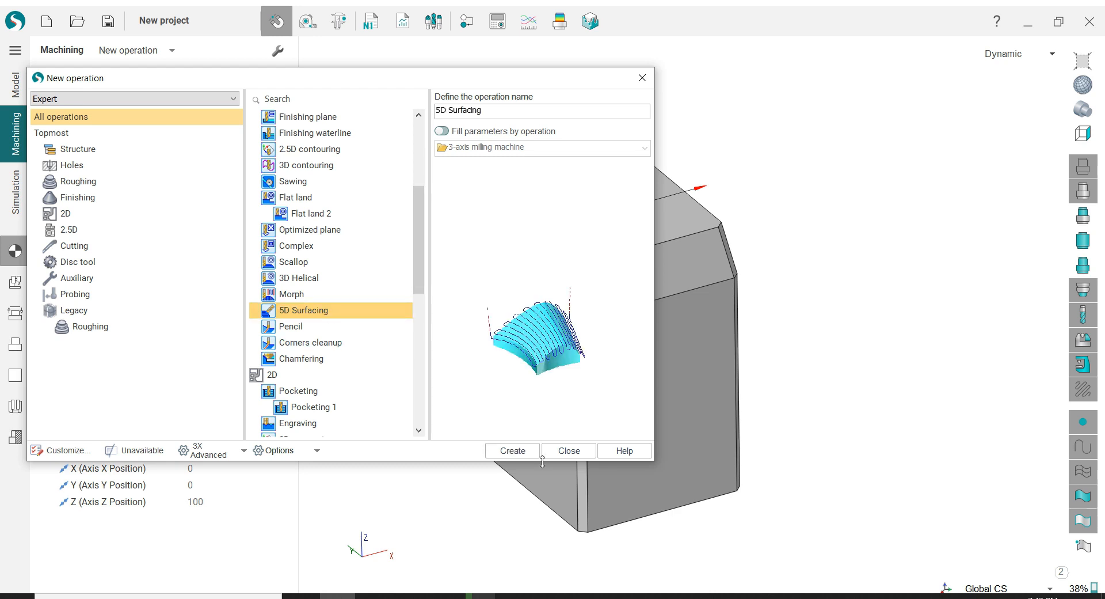
click(525, 452)
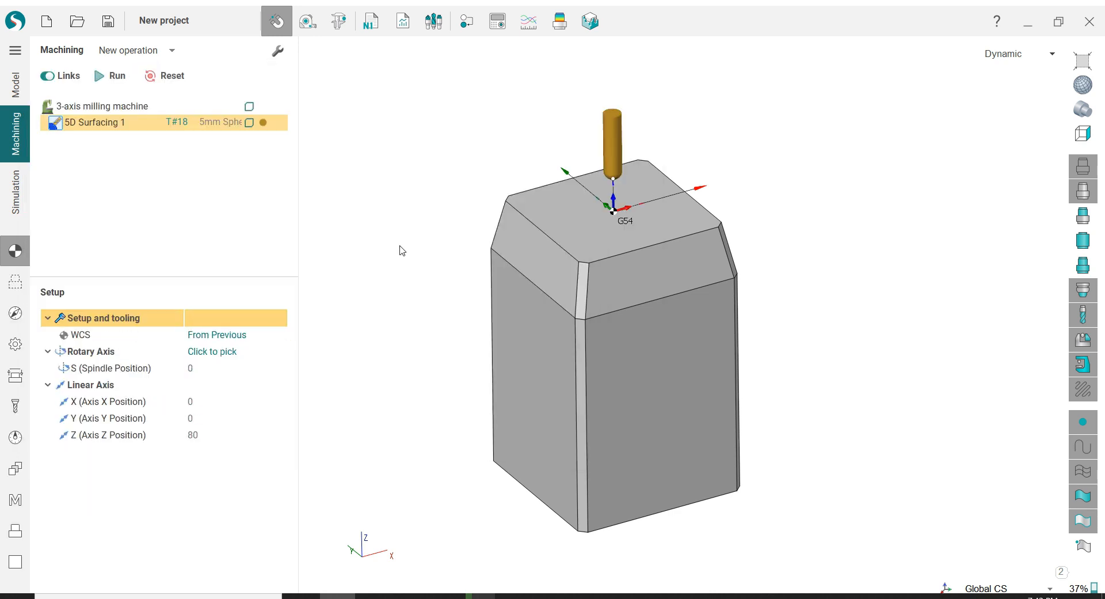
Assign the Ø8 R1.5 mm Torus mill from the CADCAMSOLUTION tool library to the 5D Surfacing operation
click(16, 405)
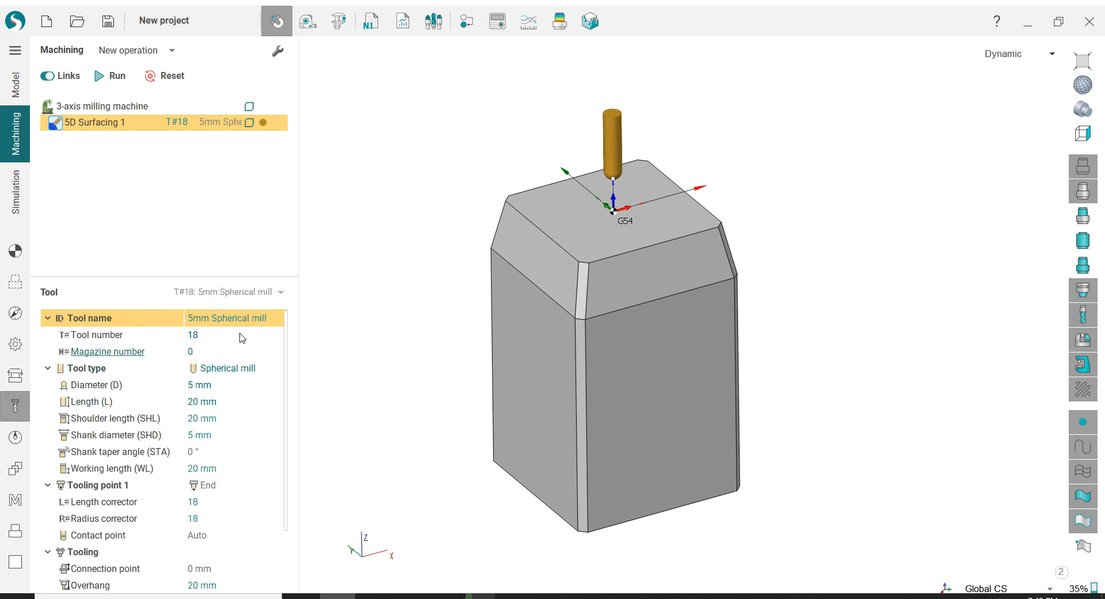
click(240, 371)
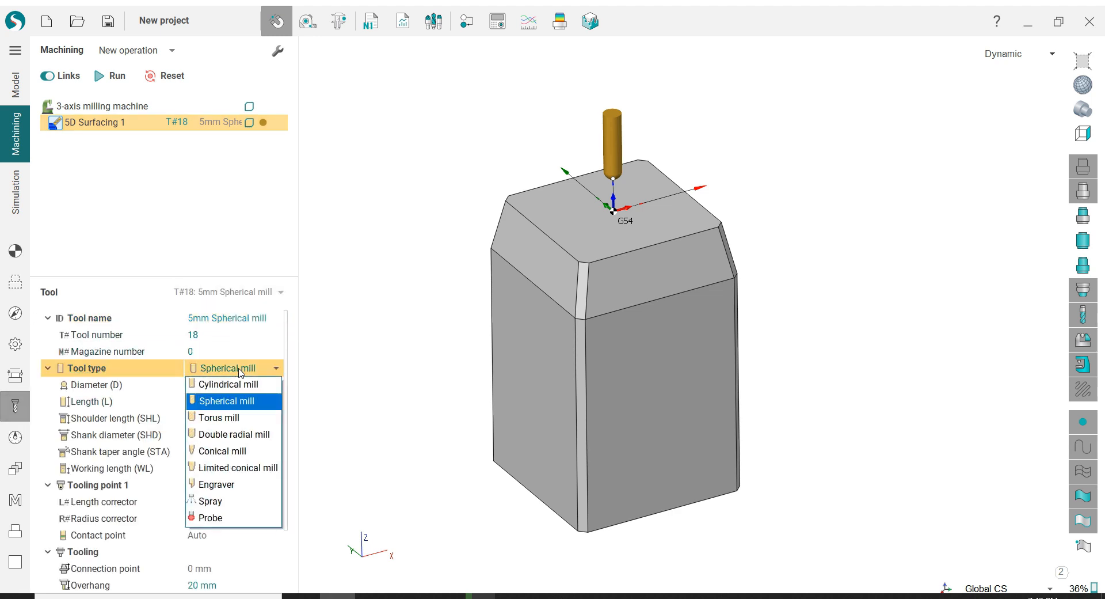
click(347, 324)
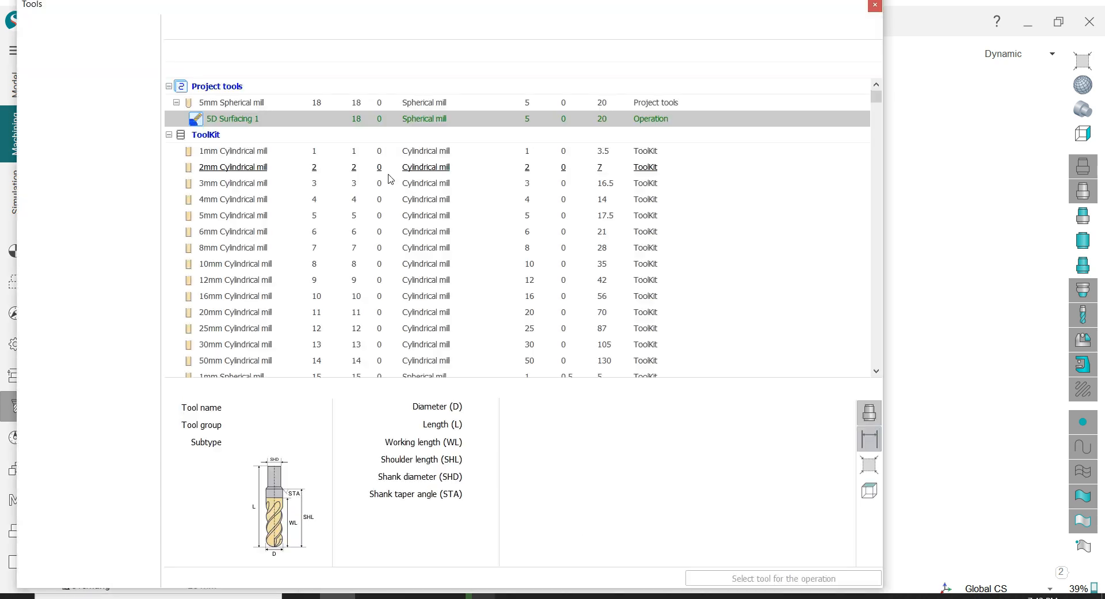
click(93, 86)
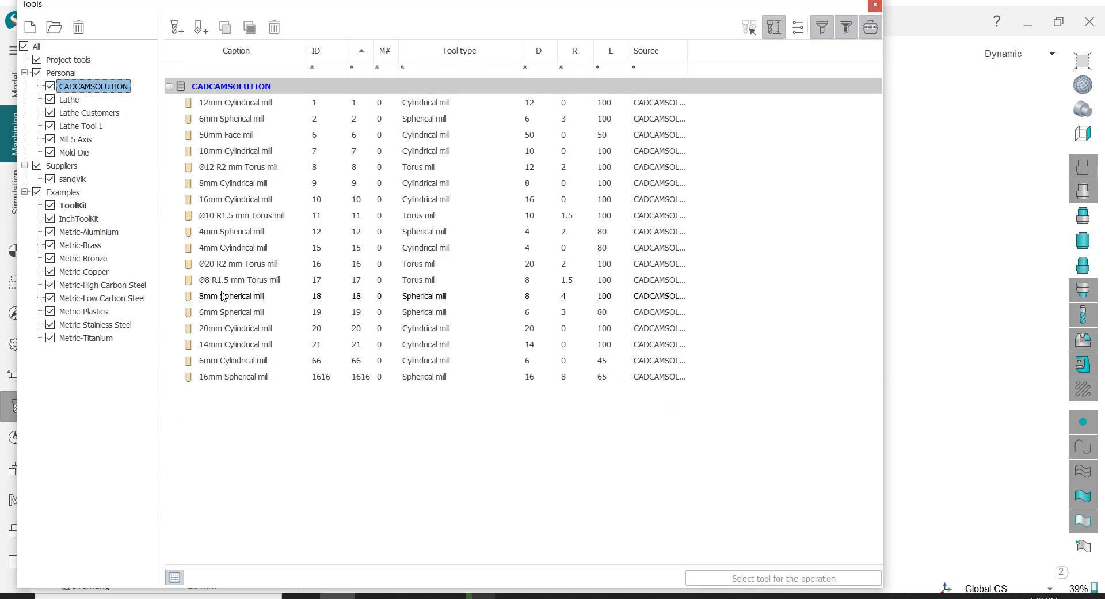
click(239, 272)
click(731, 576)
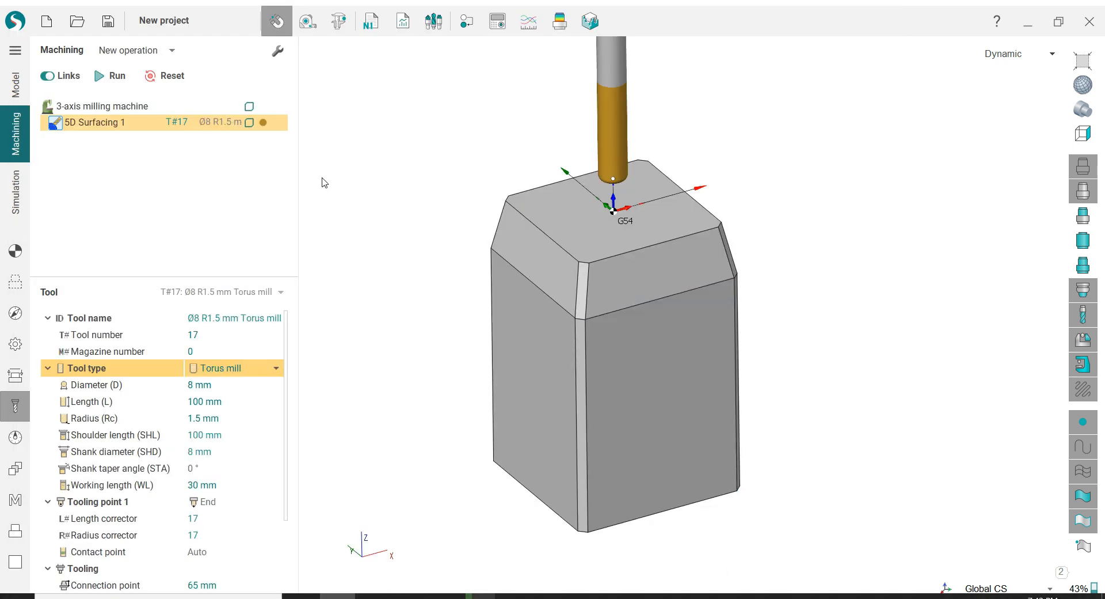
Change the display colour of the 5D Surfacing operation to bright green
click(263, 123)
click(542, 188)
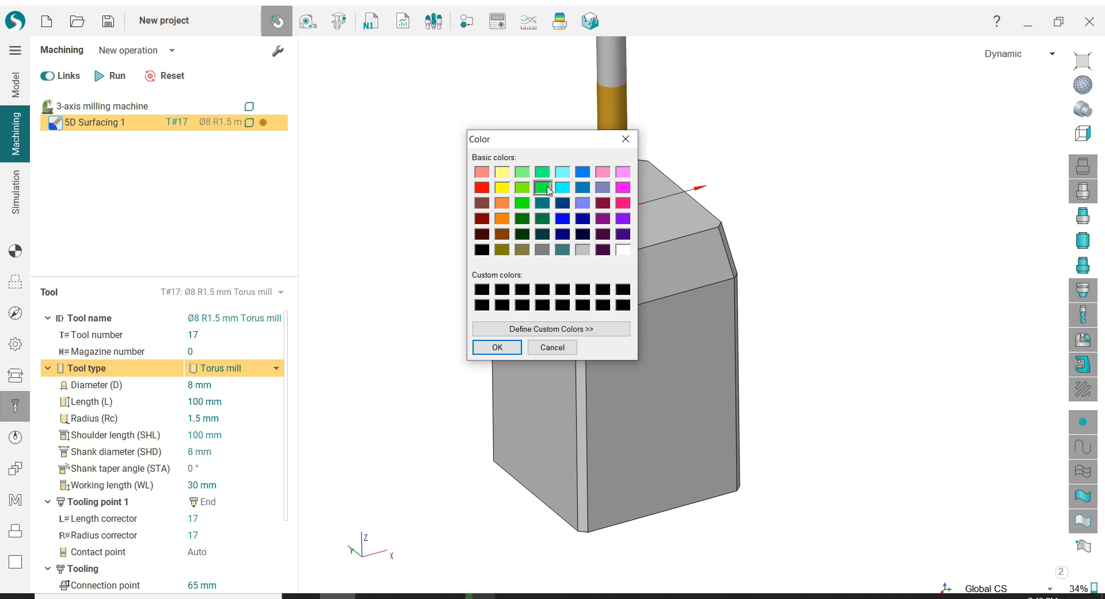
click(506, 348)
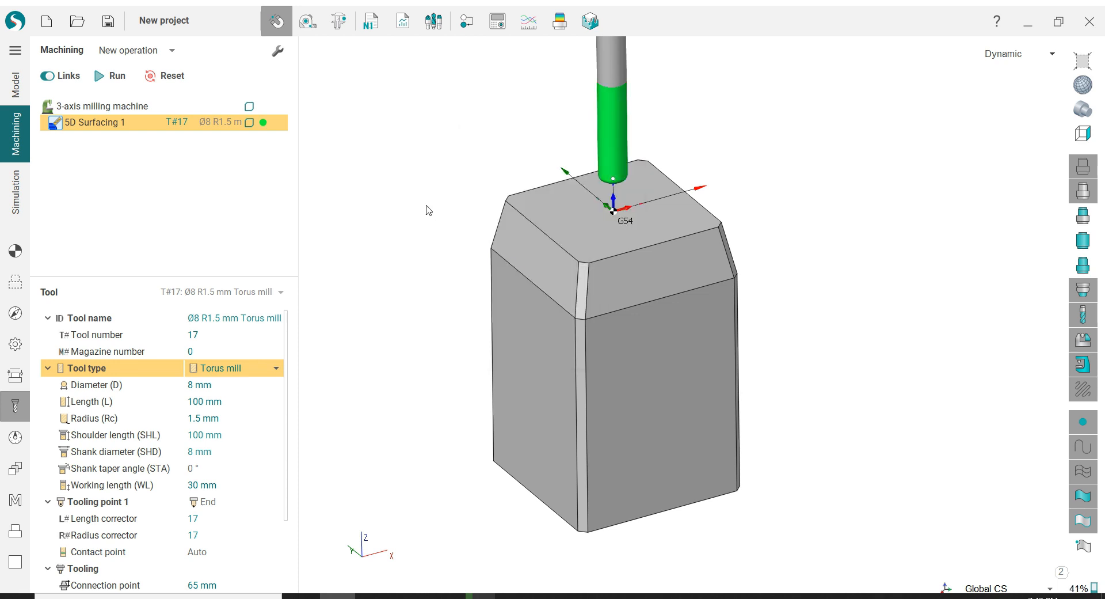
Assign the four large sloped chamfer faces around the part's top as machining surfaces of the 5D Surfacing operation
scroll(428, 210, up, 3)
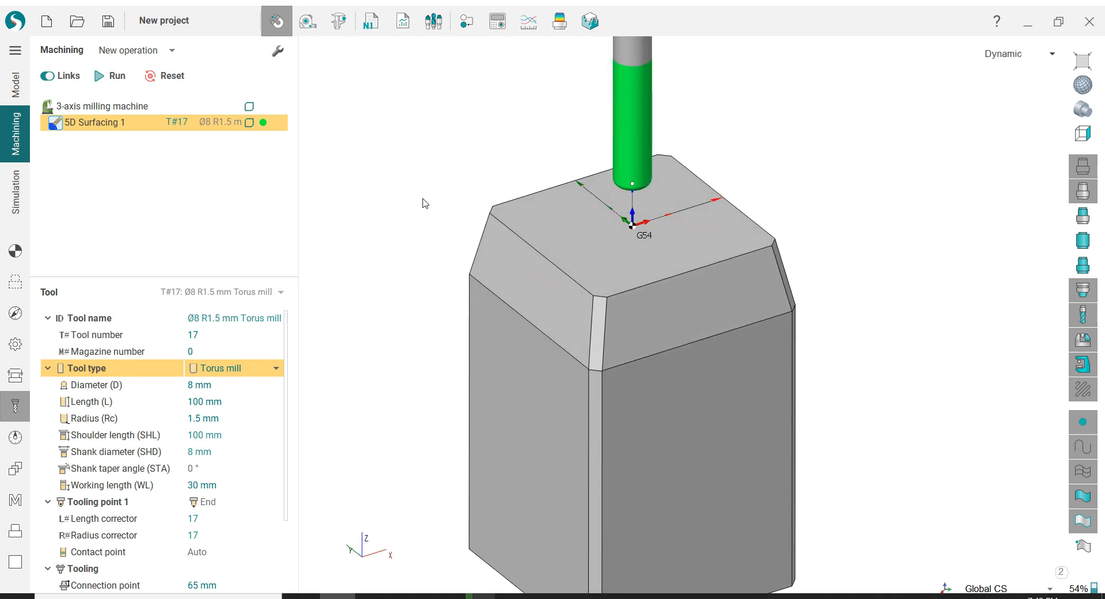
click(16, 250)
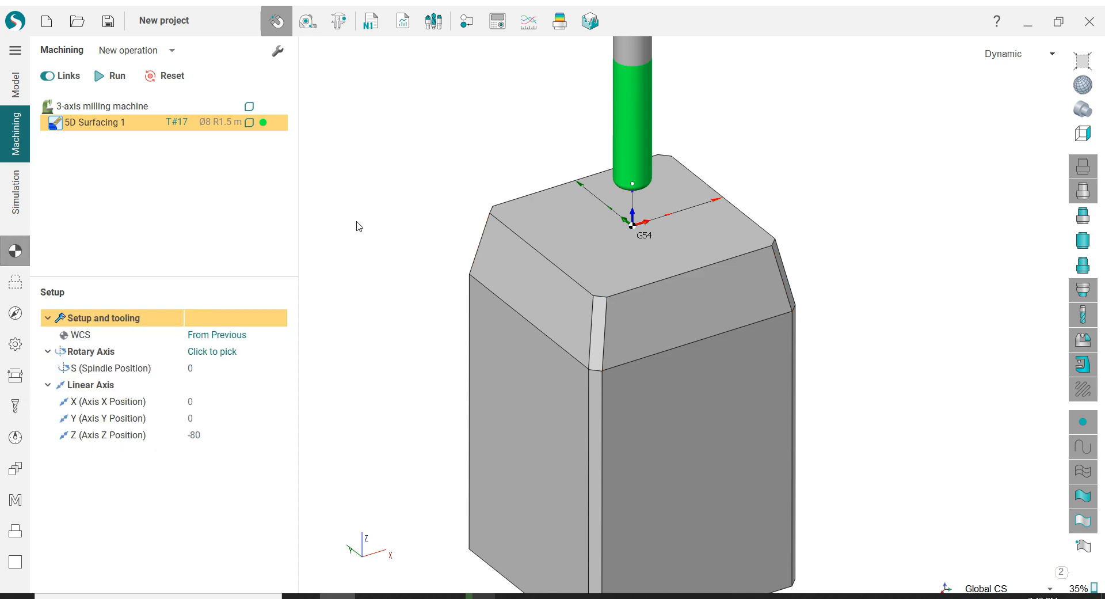
click(22, 288)
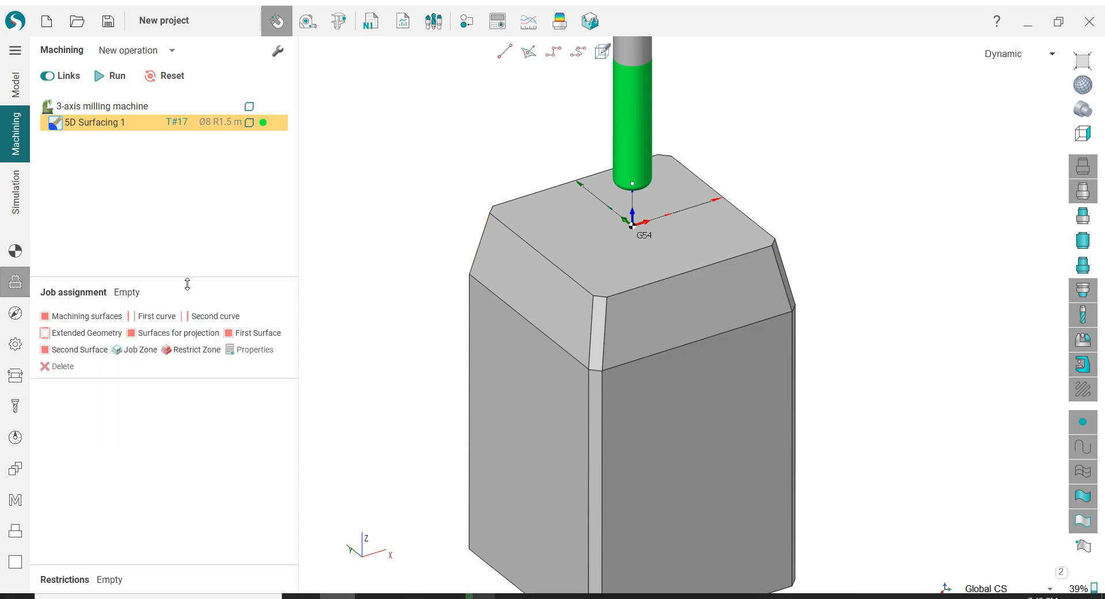
click(659, 313)
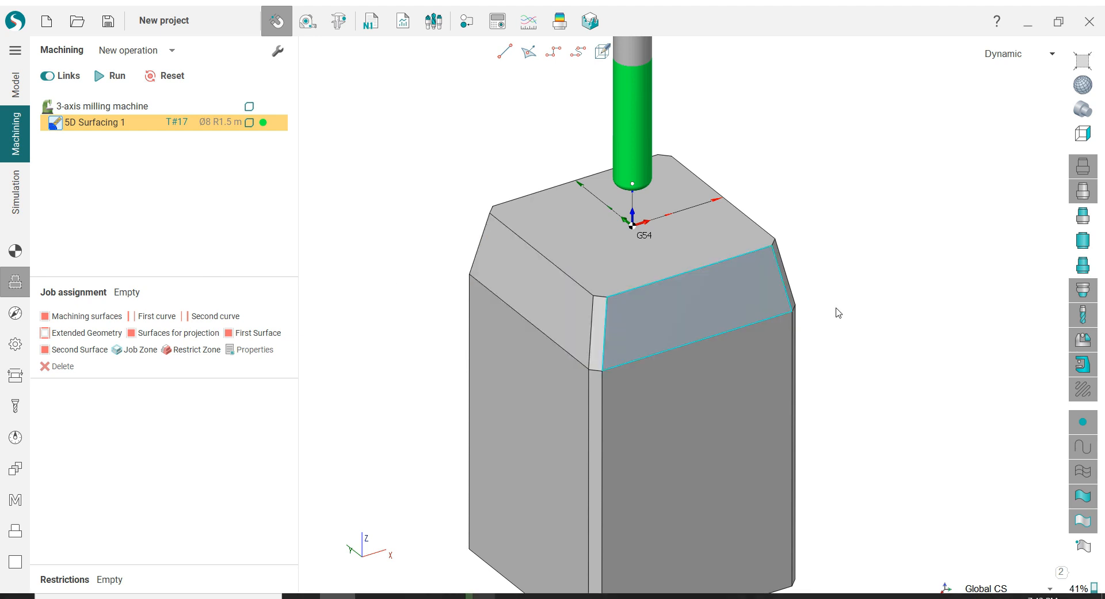
right_drag(836, 312, 662, 306)
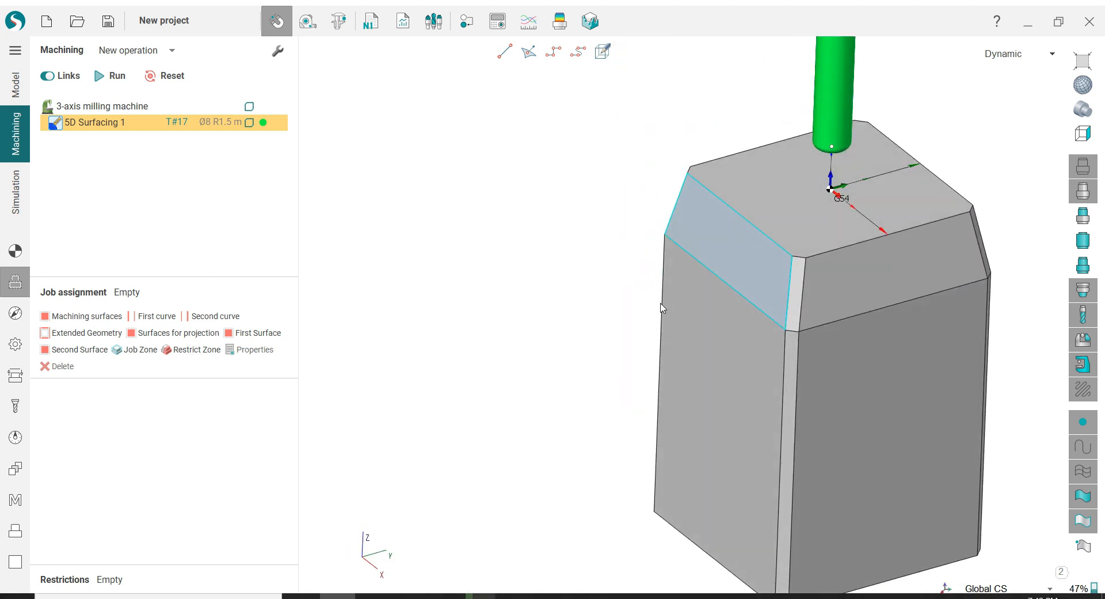
click(827, 288)
scroll(523, 277, down, 3)
right_drag(735, 273, 452, 268)
click(793, 364)
right_drag(927, 370, 872, 353)
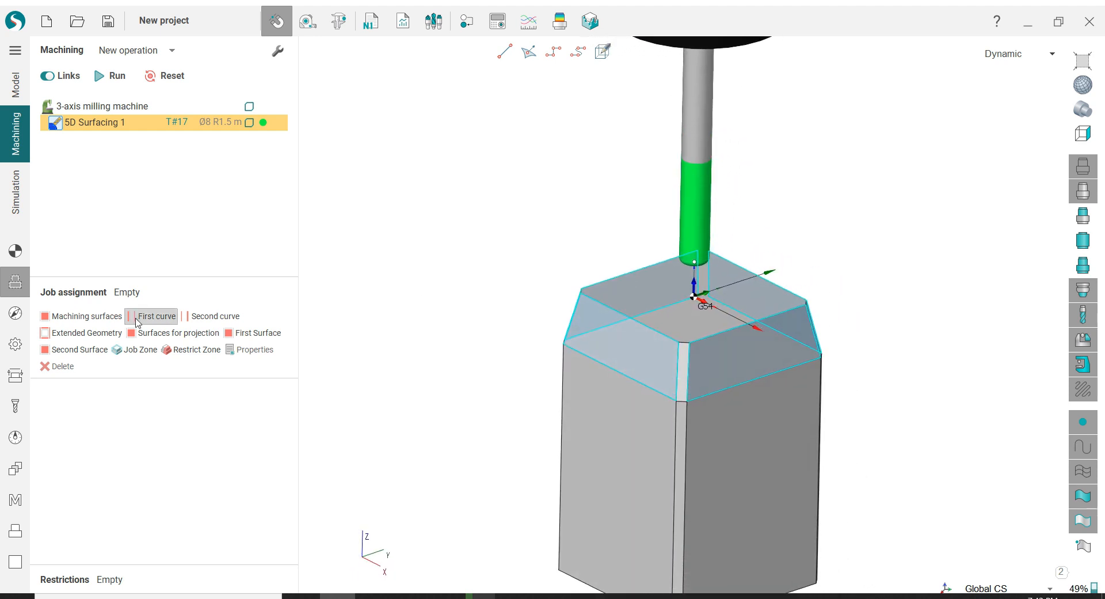
click(83, 316)
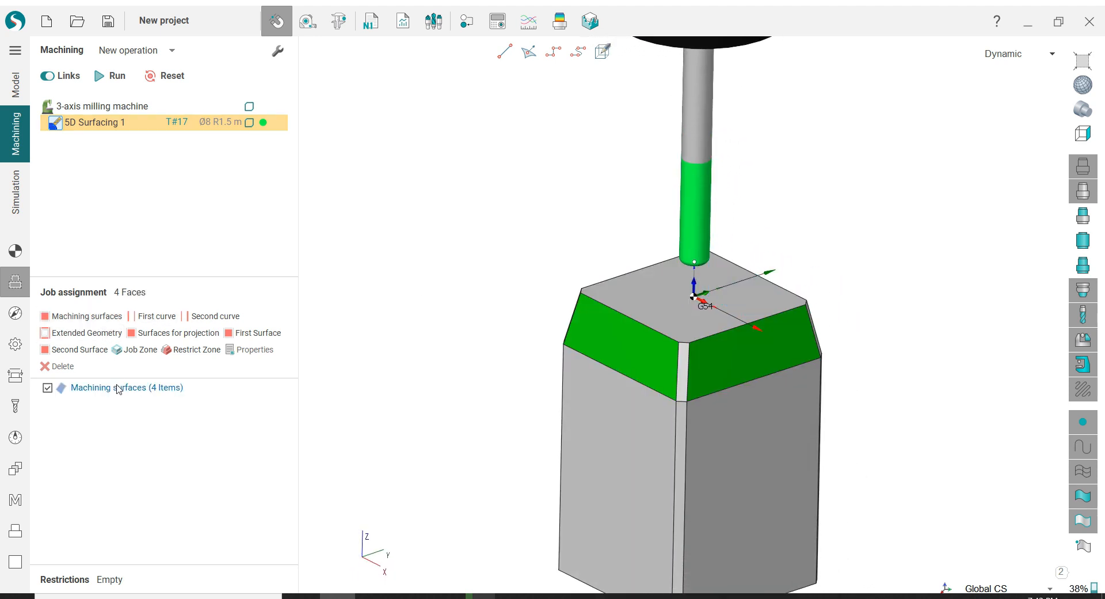
Set the 5D Surfacing strategy to Parallel to Horizontal for the four assigned machining surfaces
click(118, 388)
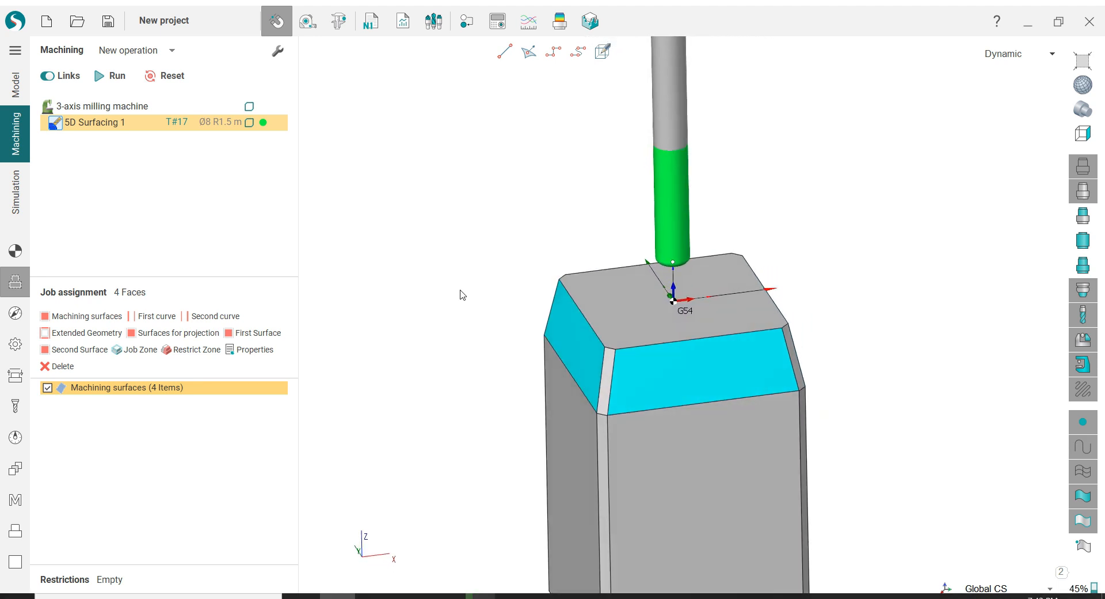
click(8, 316)
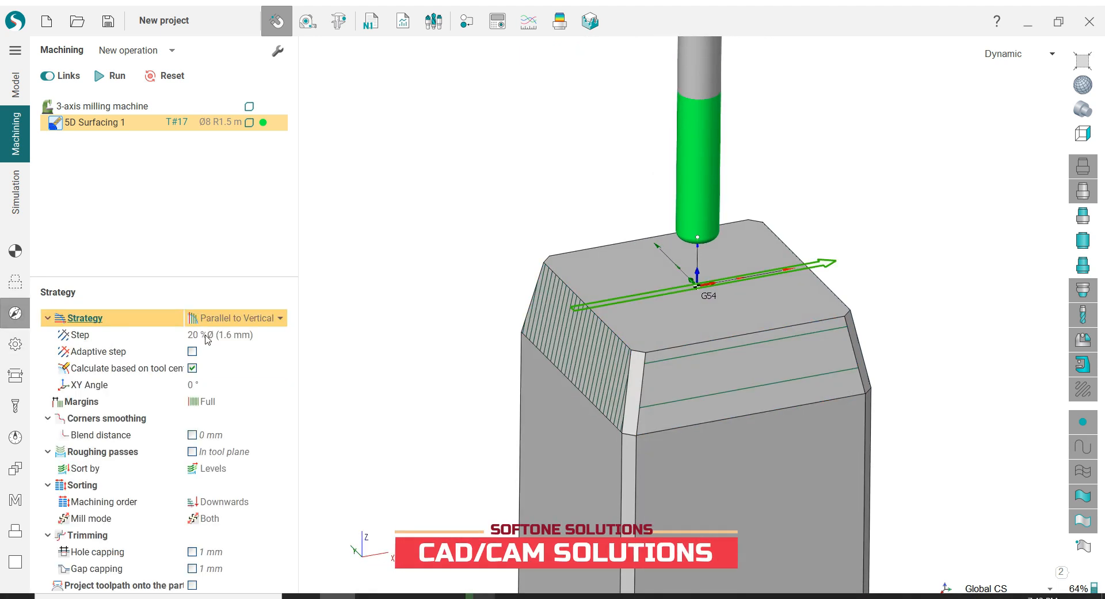
click(279, 317)
click(276, 344)
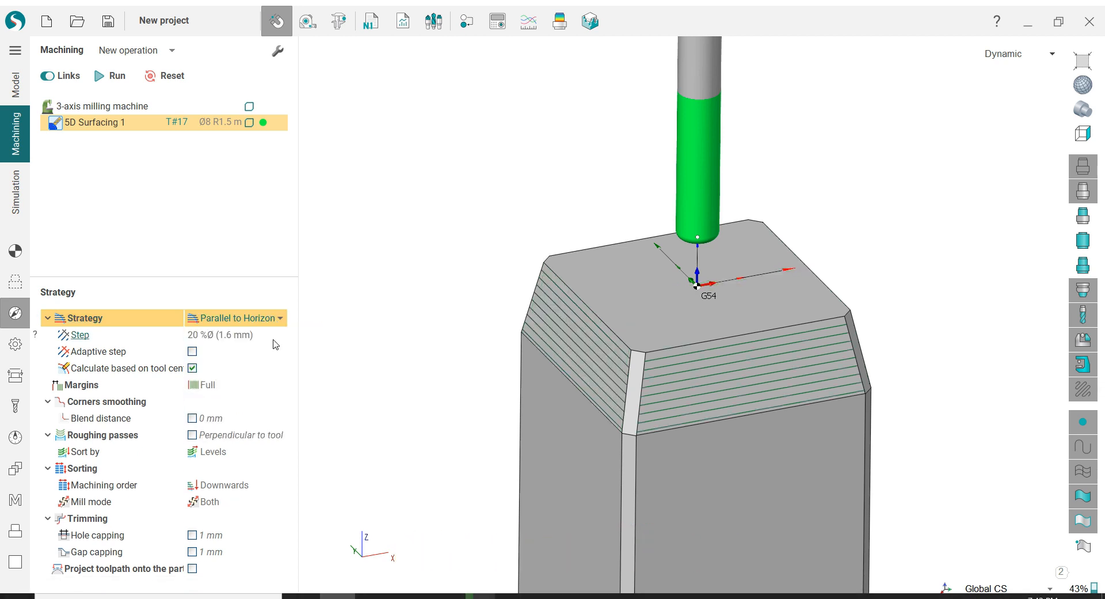
Switch the strategy's step unit to millimetres and set the step to 0.2 mm
click(276, 341)
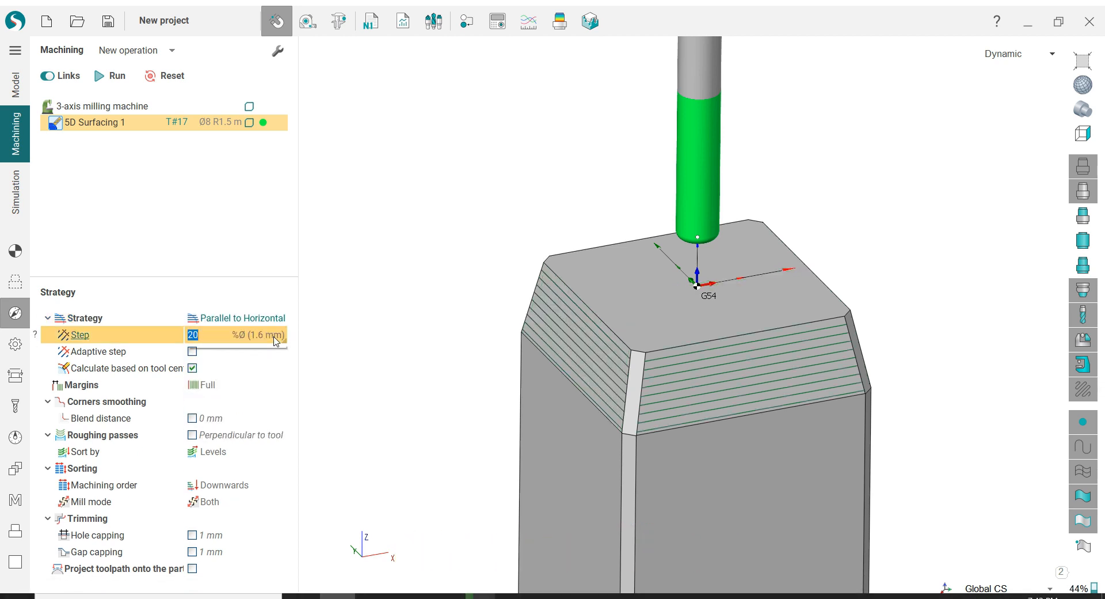
click(277, 339)
click(256, 350)
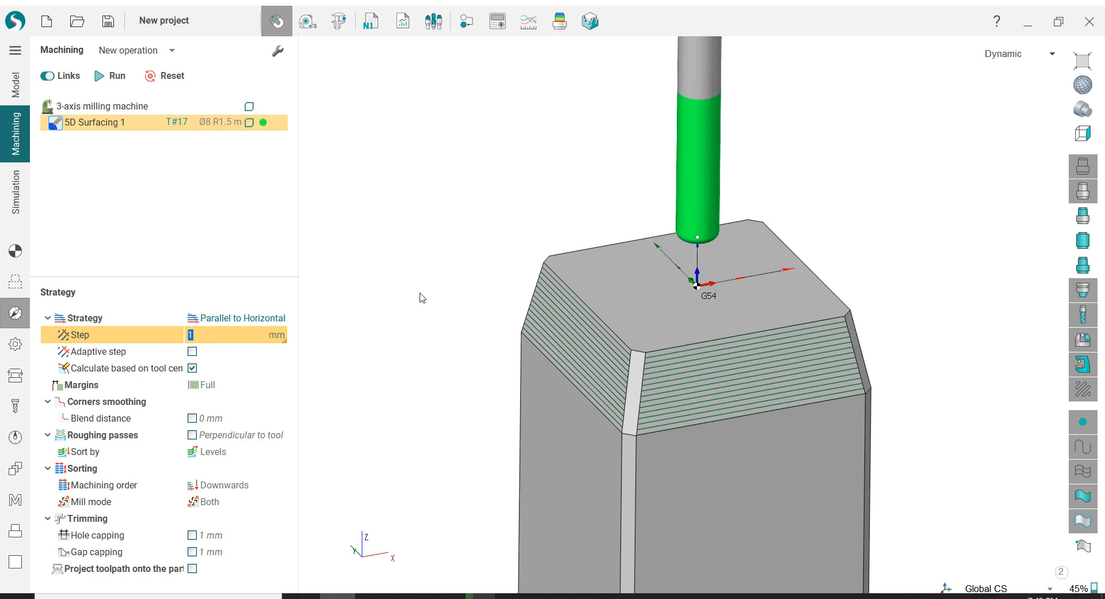
key(Return)
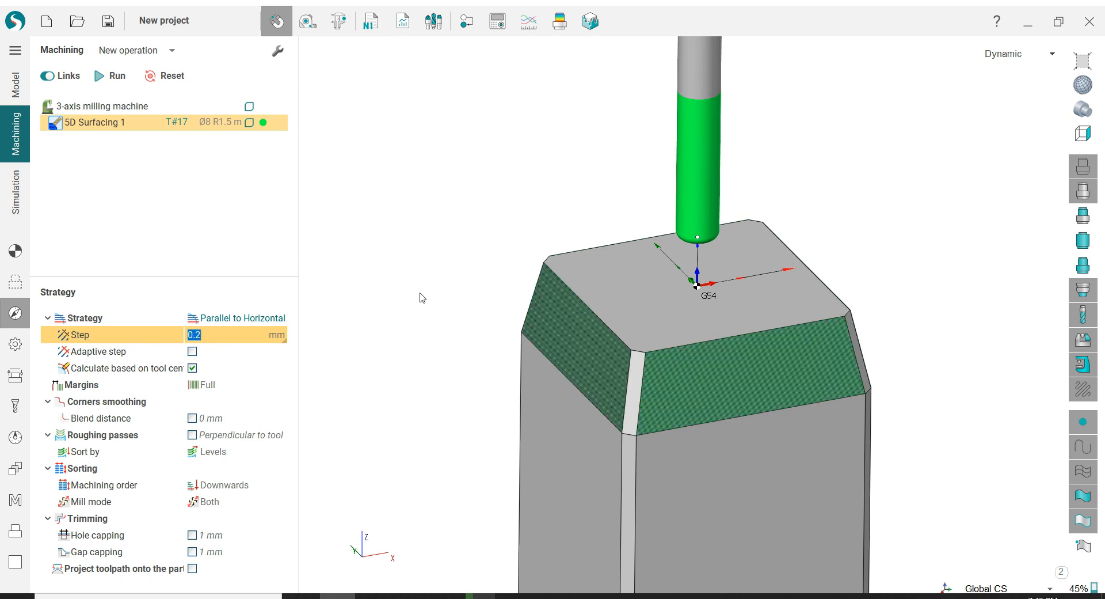
scroll(648, 383, up, 8)
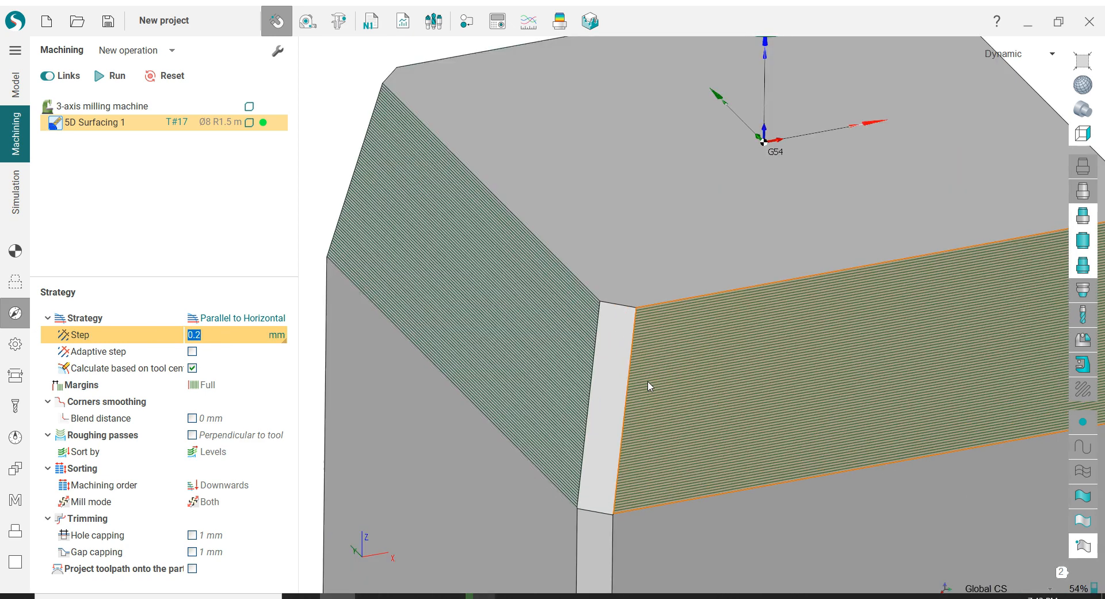
scroll(602, 230, down, 3)
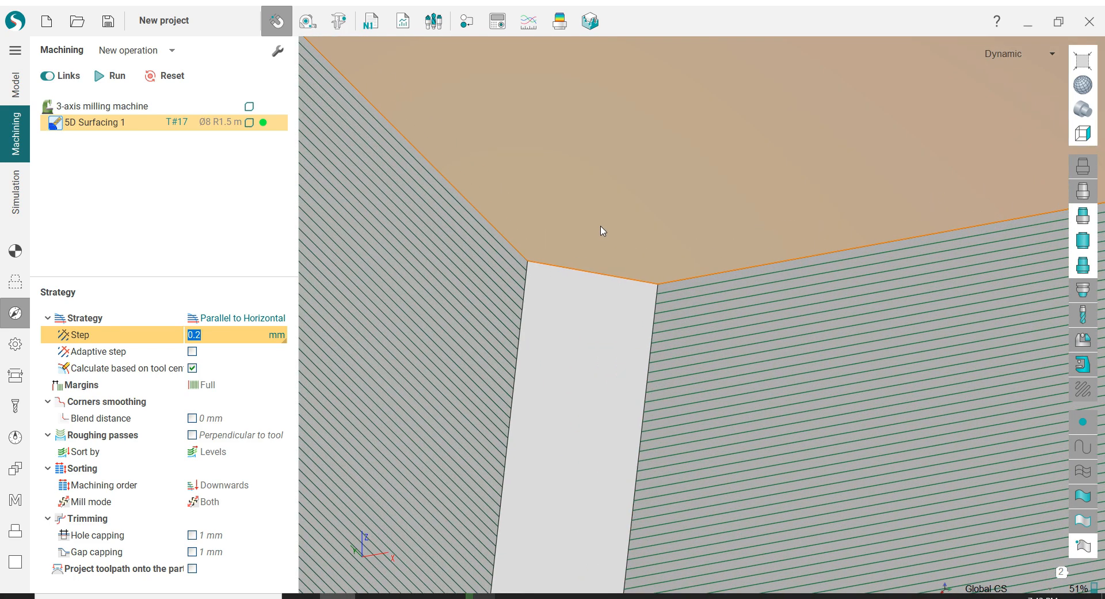
scroll(602, 230, down, 5)
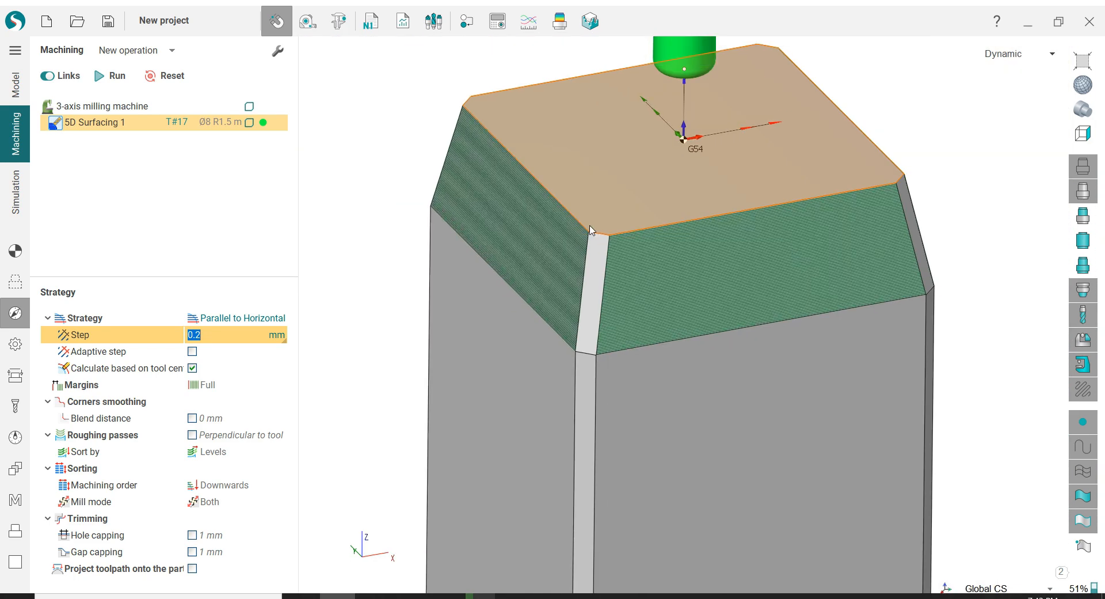
scroll(451, 223, up, 2)
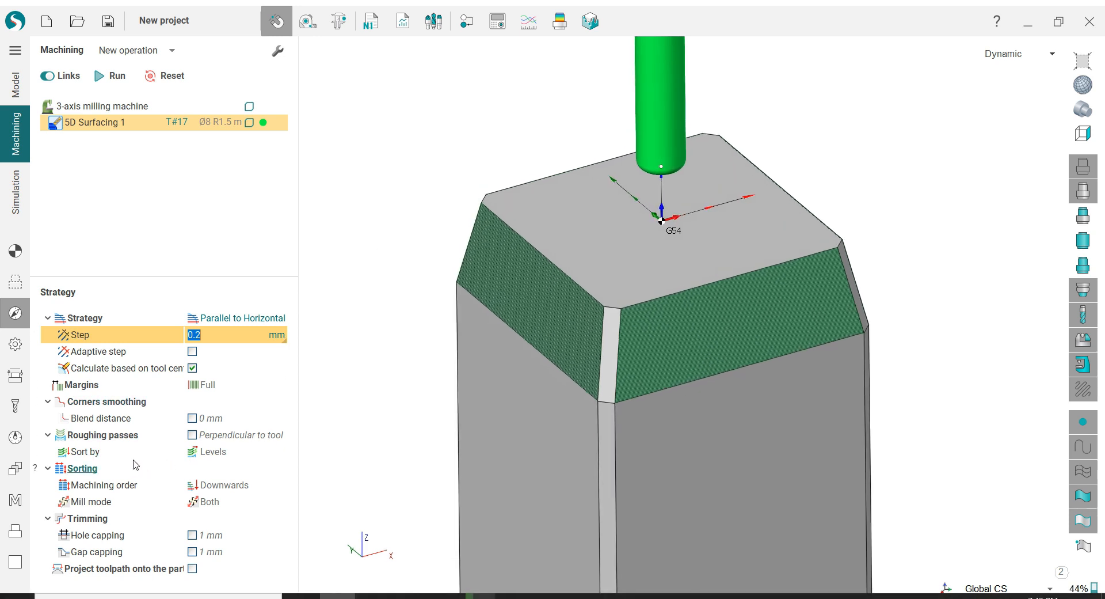
Set the part check tolerance of the 5D Surfacing operation to 0.01 mm
click(16, 344)
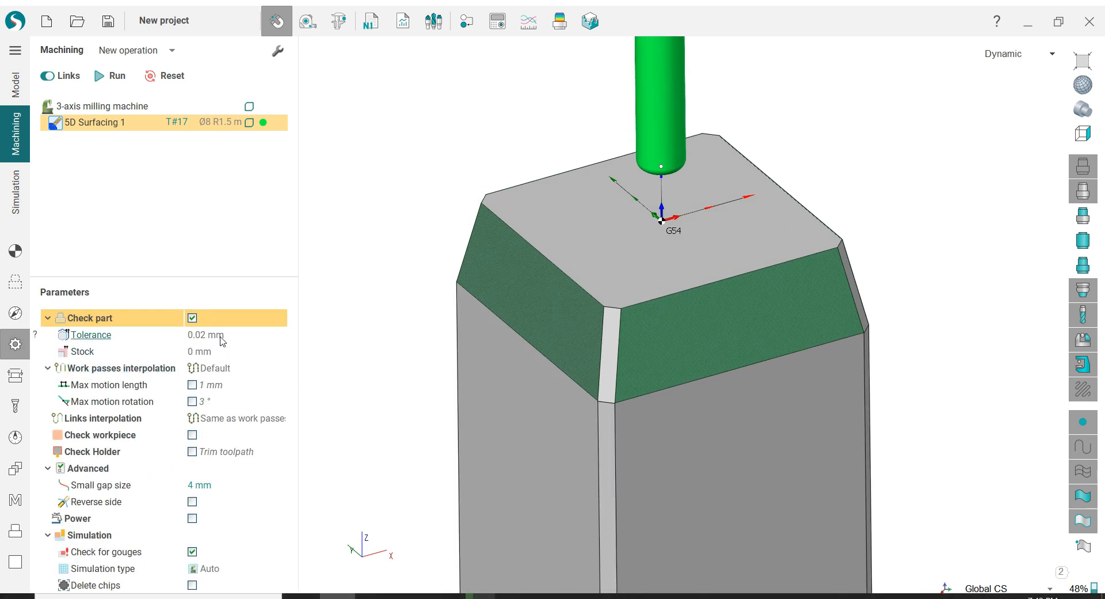
click(221, 336)
text(0.01)
key(Return)
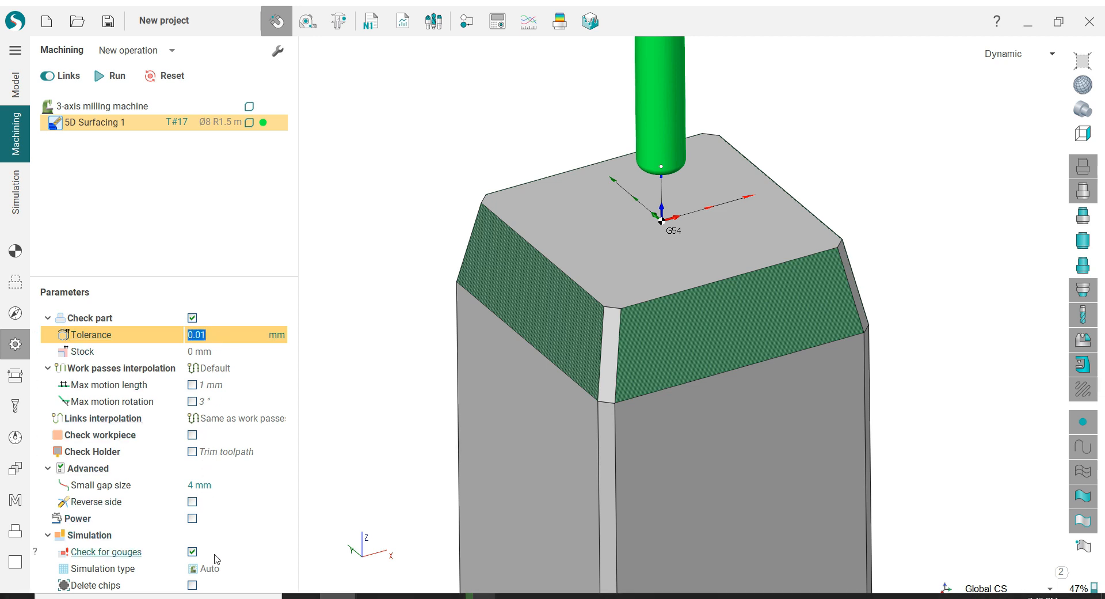
Set the engage lead to By Tangent with a length of 120% of the tool diameter
click(15, 375)
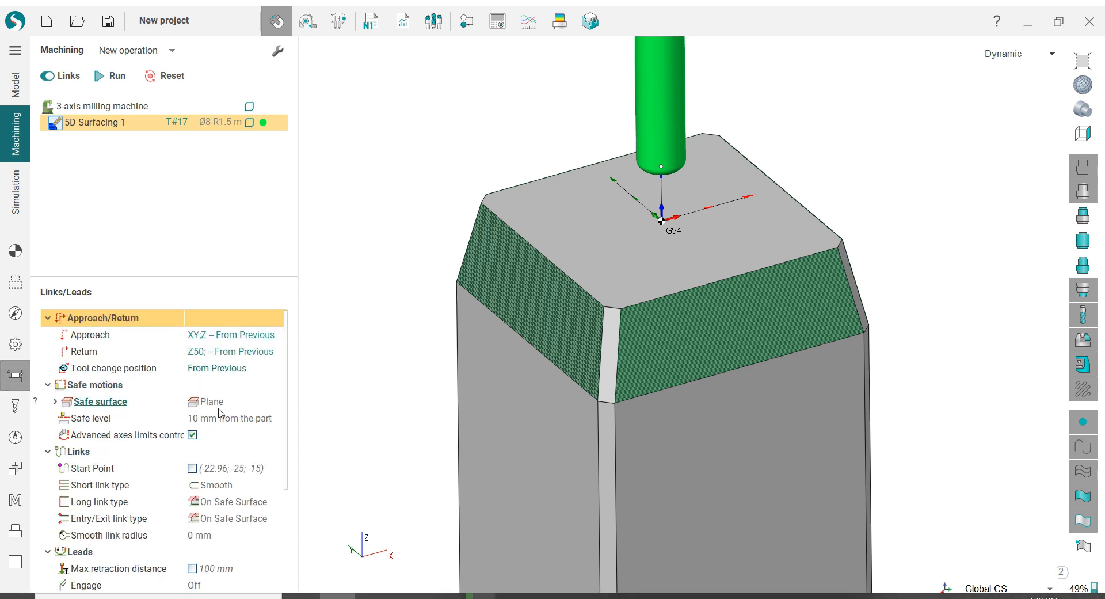
scroll(286, 473, down, 3)
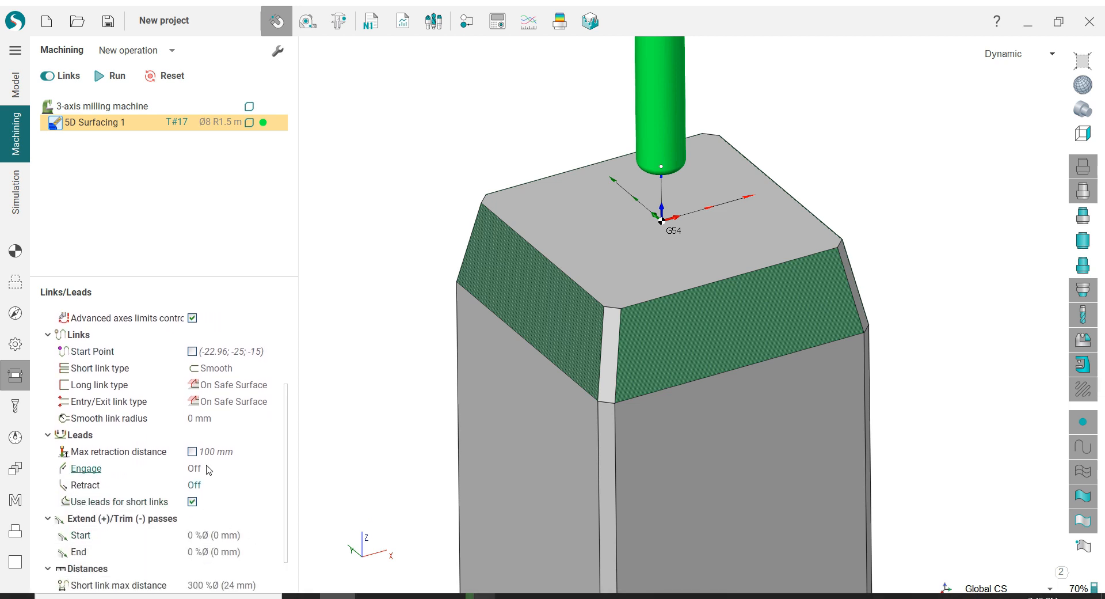
click(207, 467)
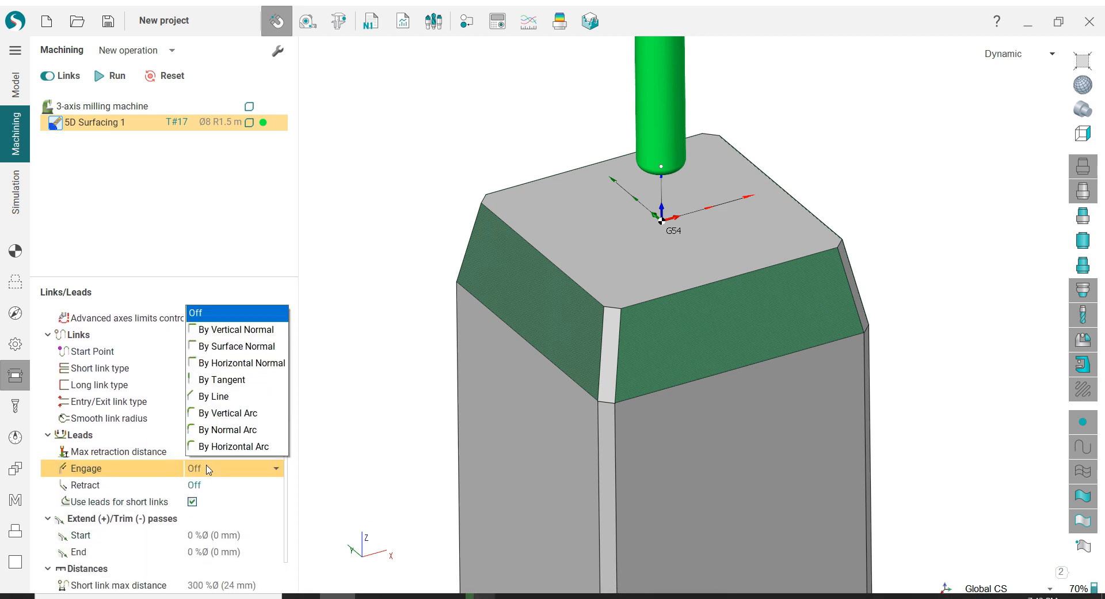
click(229, 384)
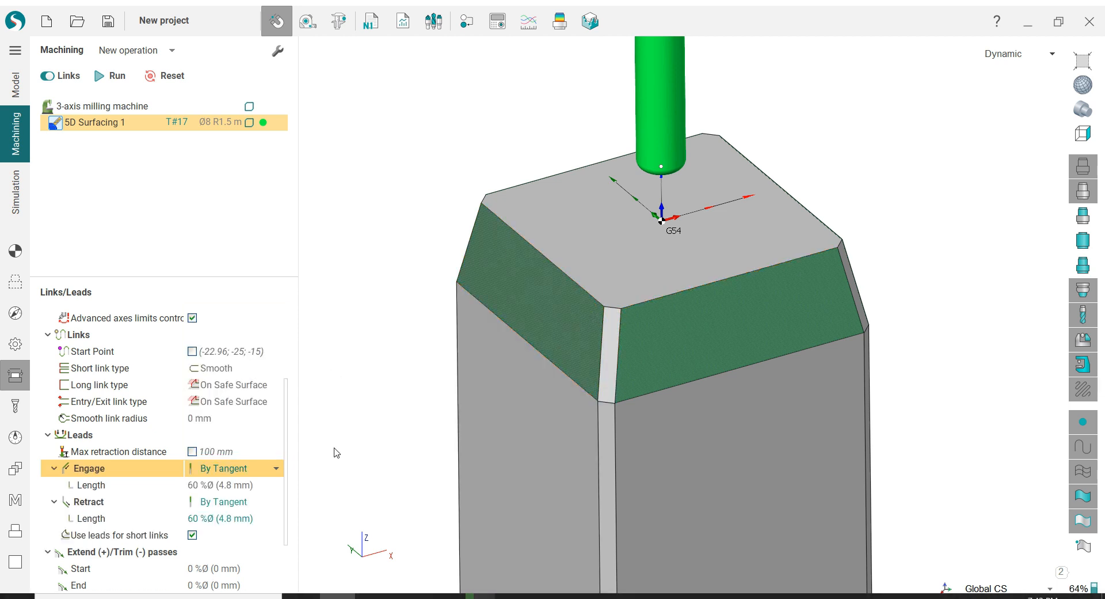
click(245, 486)
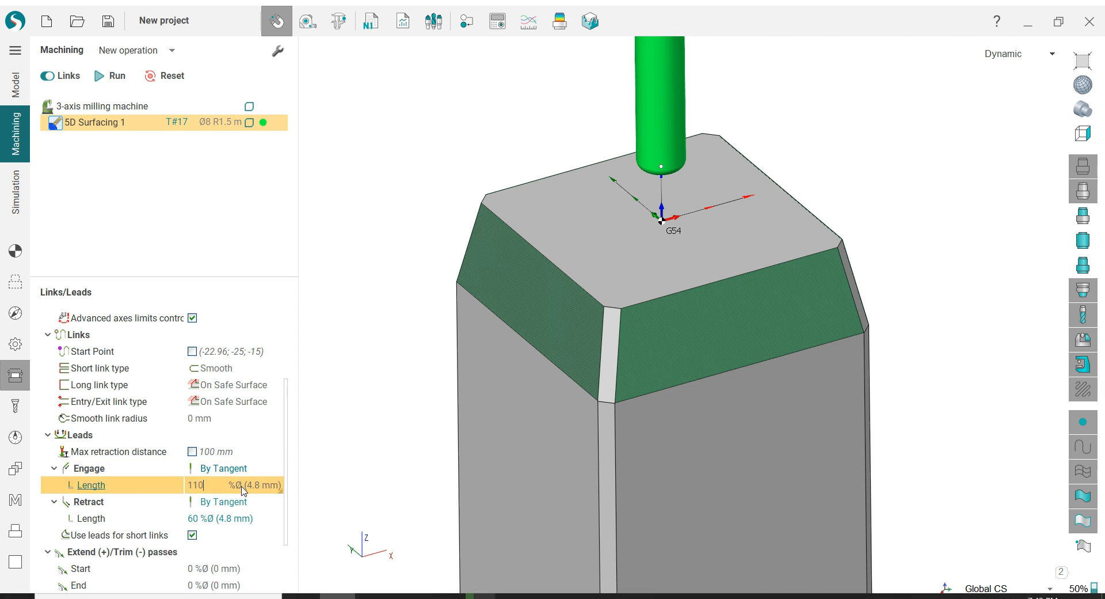
key(BackSpace)
key(BackSpace)
text(20)
key(Return)
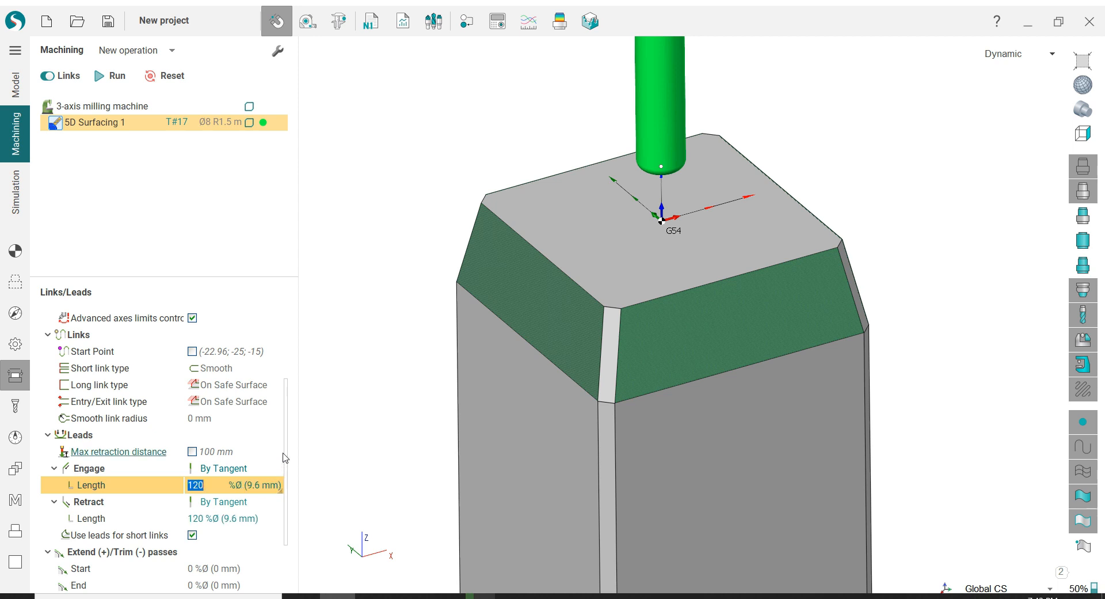
Switch the feed distance to millimetres and set it to 3 mm
drag(285, 457, 285, 528)
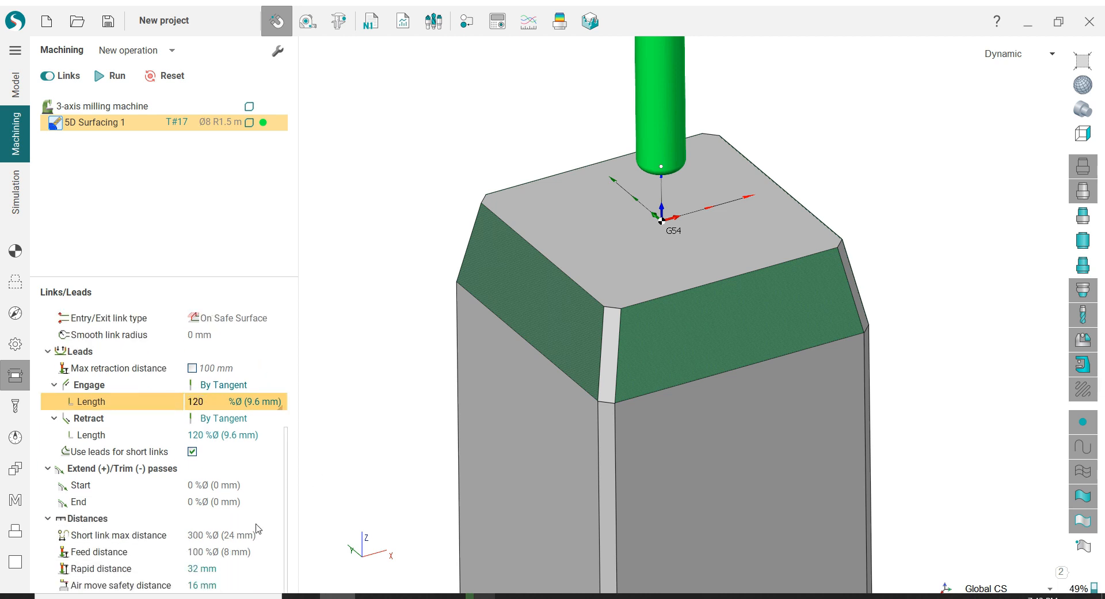
click(230, 552)
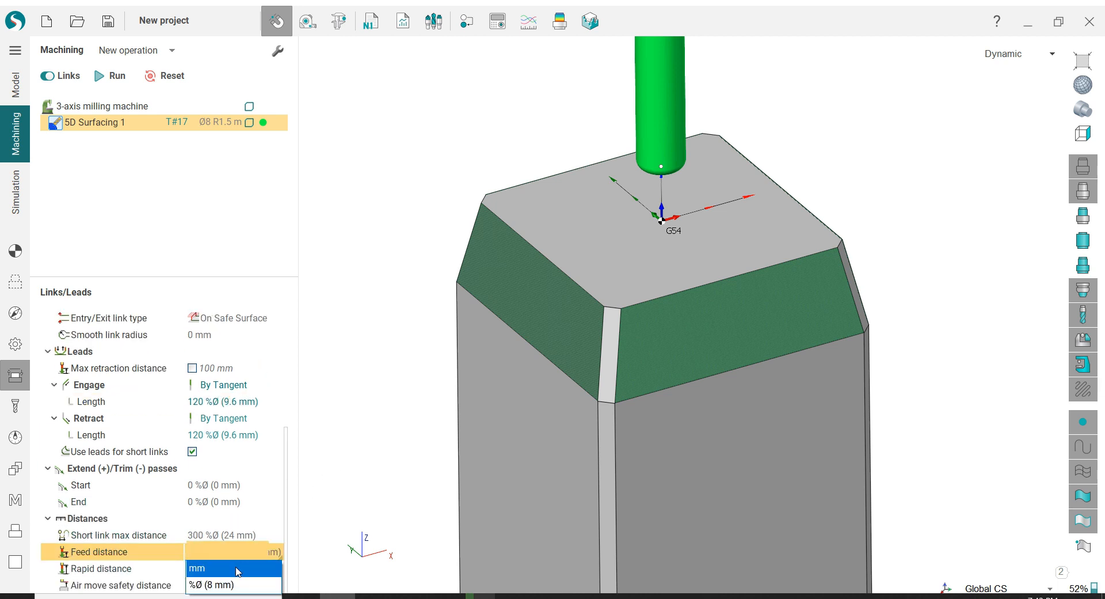
click(237, 569)
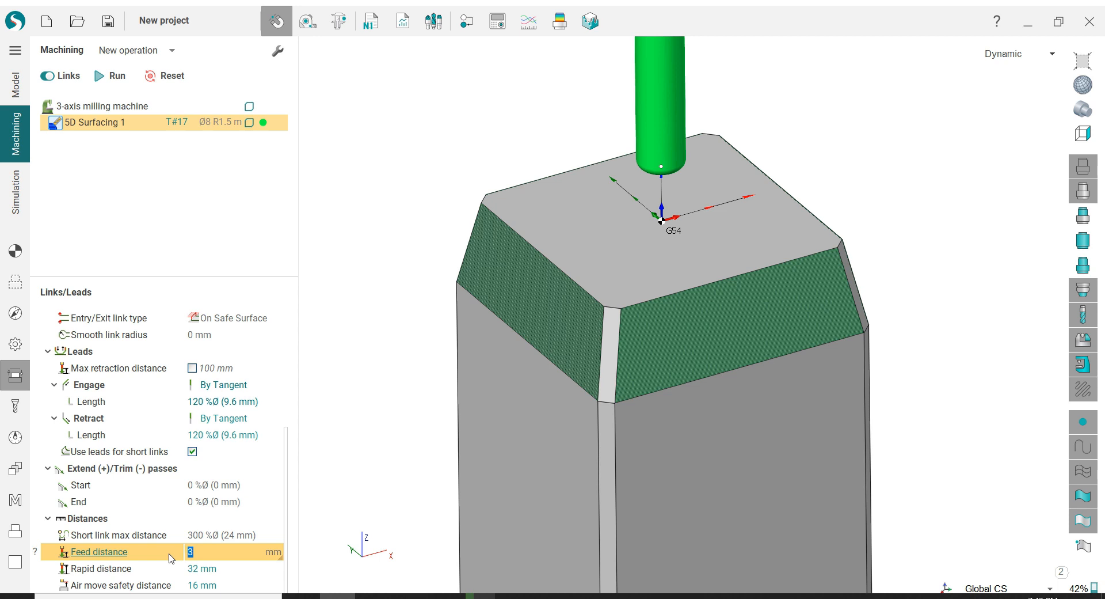
Review the operation's tool and setup settings, and calculate the 5D Surfacing toolpath
click(17, 406)
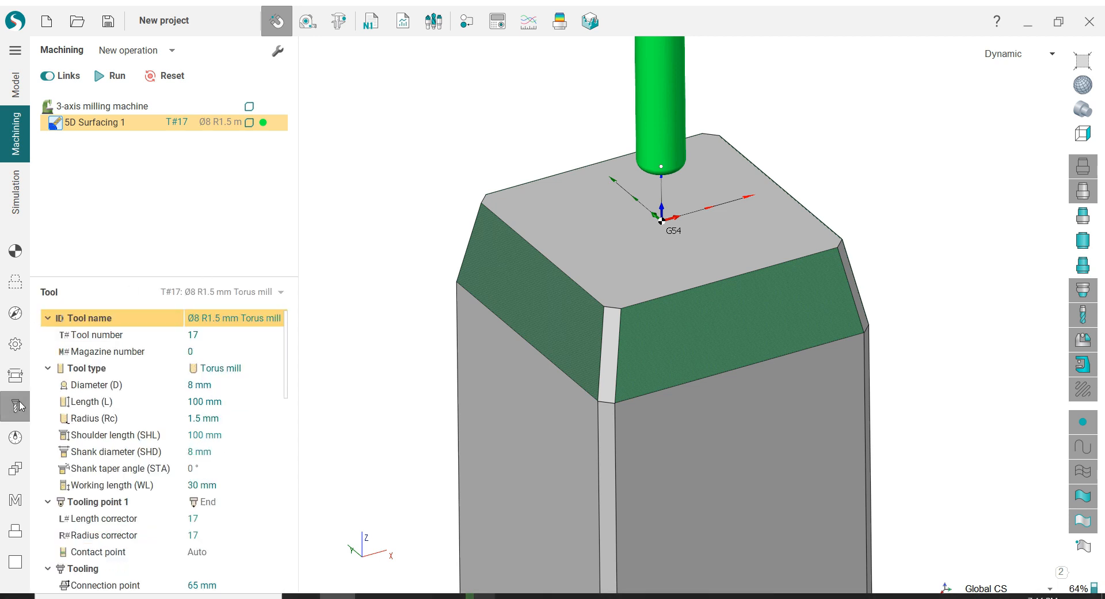
click(15, 250)
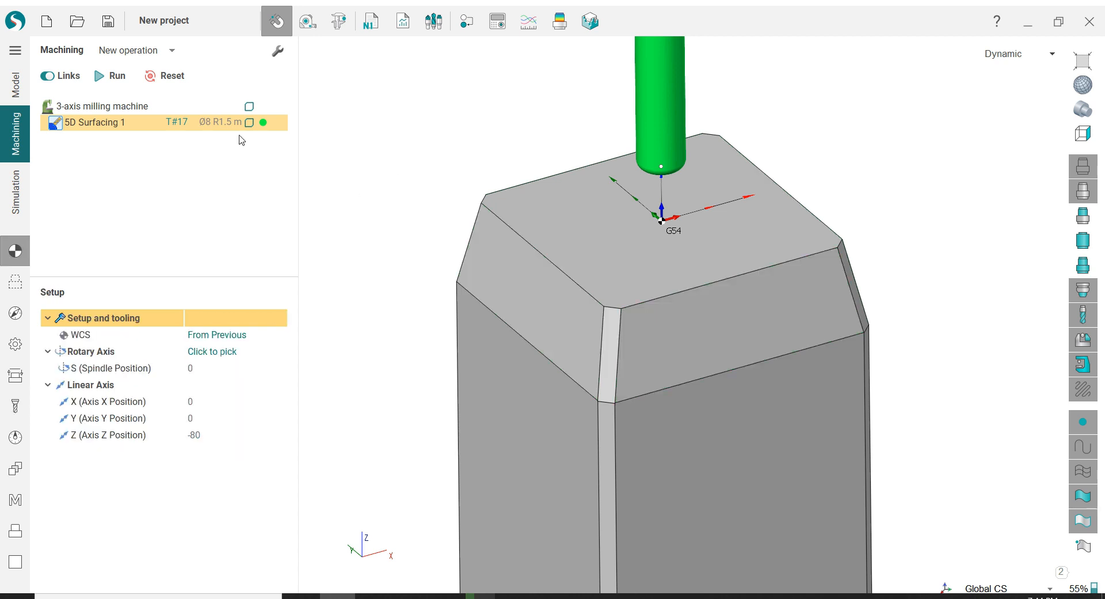
click(109, 77)
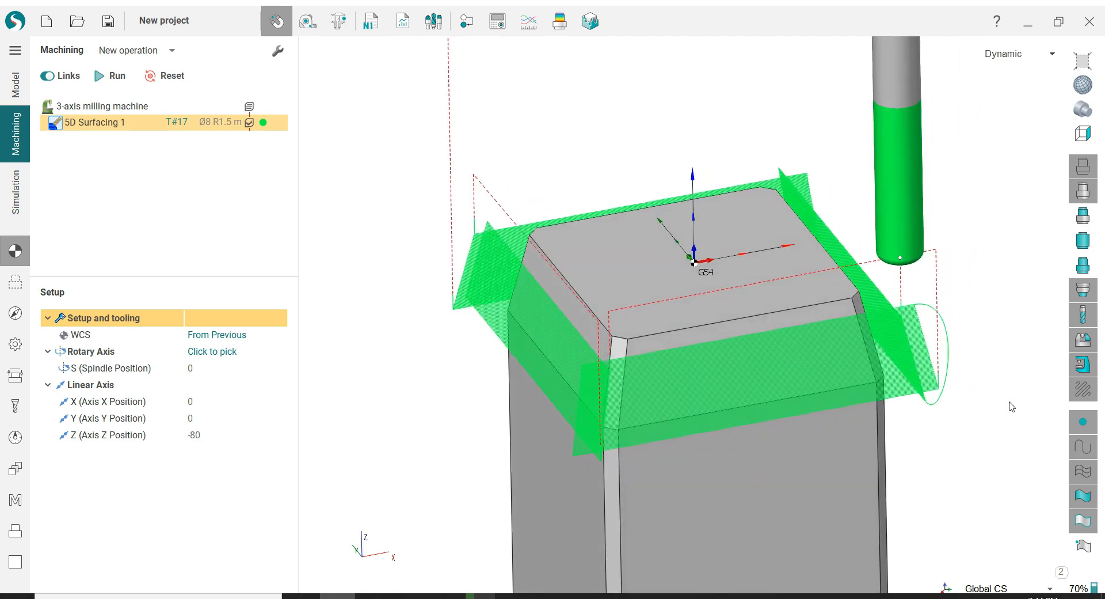
Examine the calculated passes, tangential leads and links around the chamfer faces and corners
scroll(980, 409, up, 4)
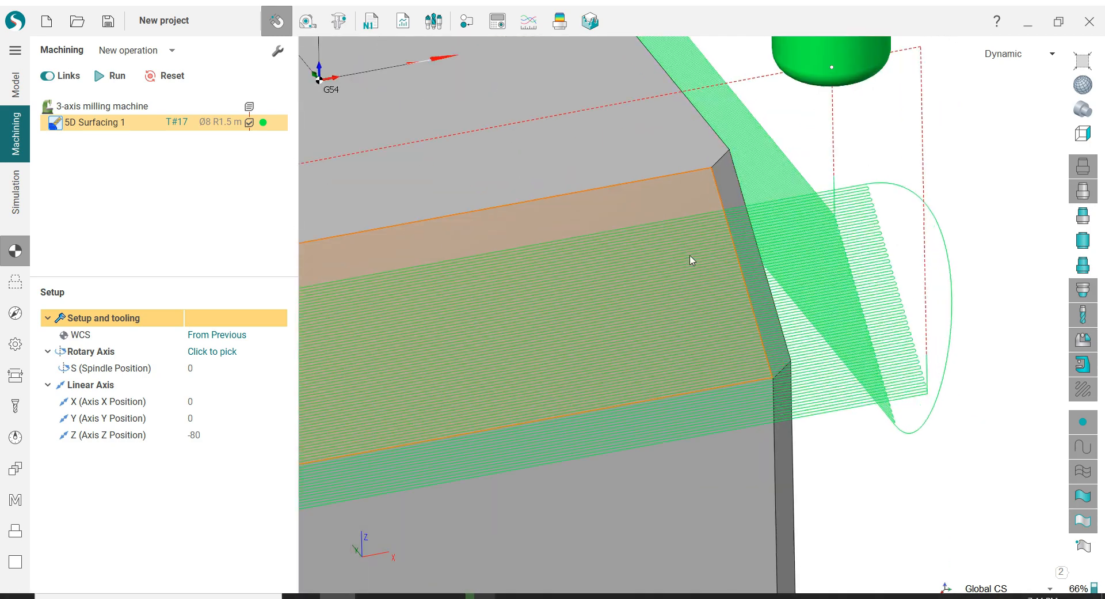
scroll(692, 259, up, 4)
scroll(616, 257, down, 6)
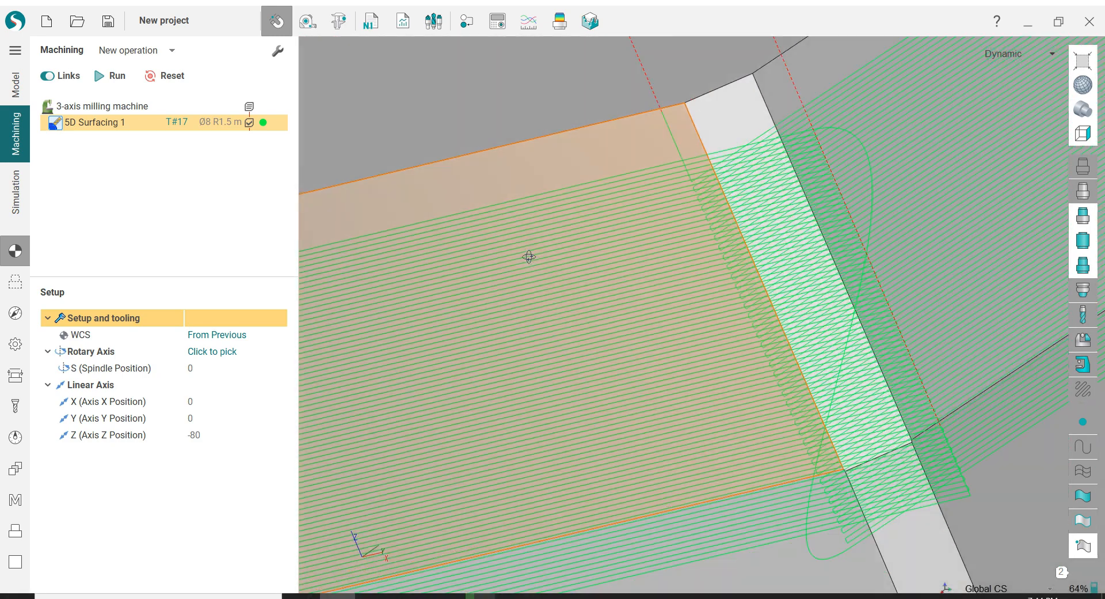
scroll(496, 274, down, 4)
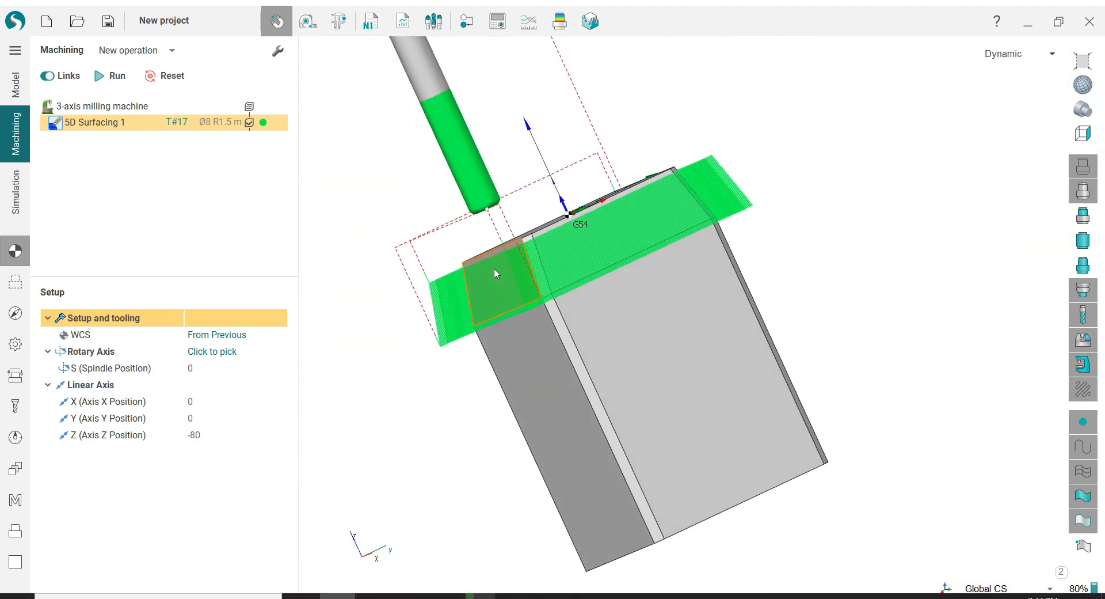
middle_drag(497, 274, 836, 234)
scroll(834, 233, up, 5)
scroll(821, 271, up, 3)
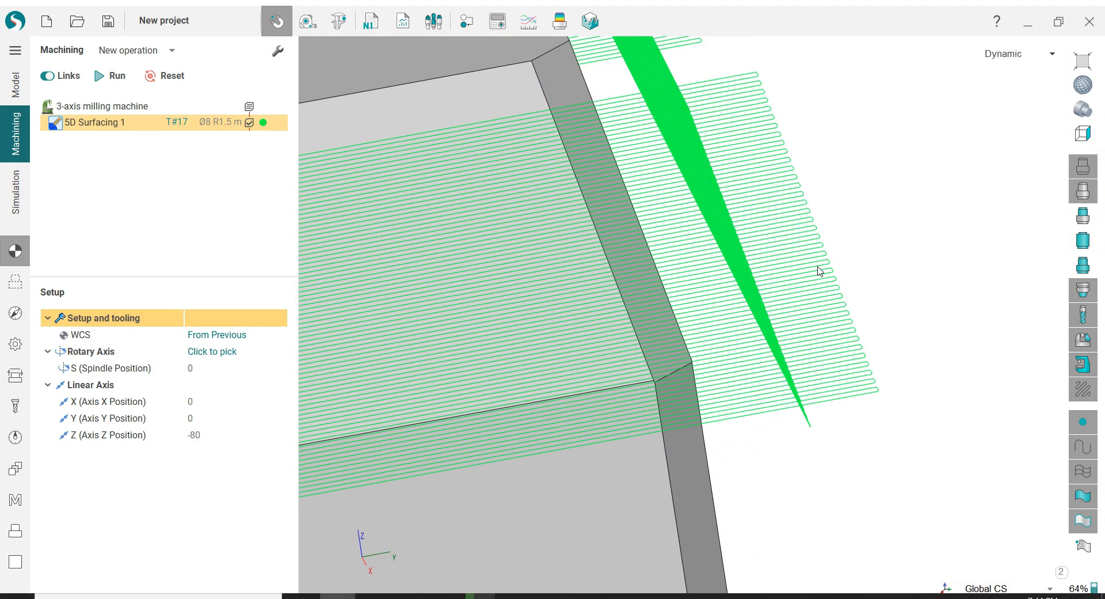
scroll(902, 288, down, 5)
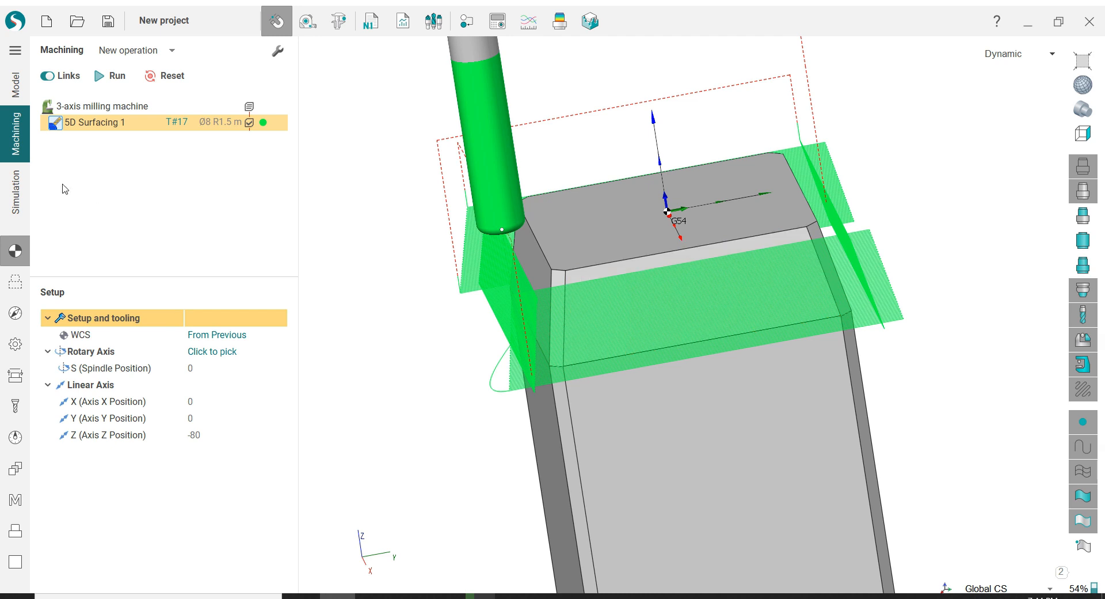
Switch to the simulation environment and display the part model with the workpiece hidden
click(16, 190)
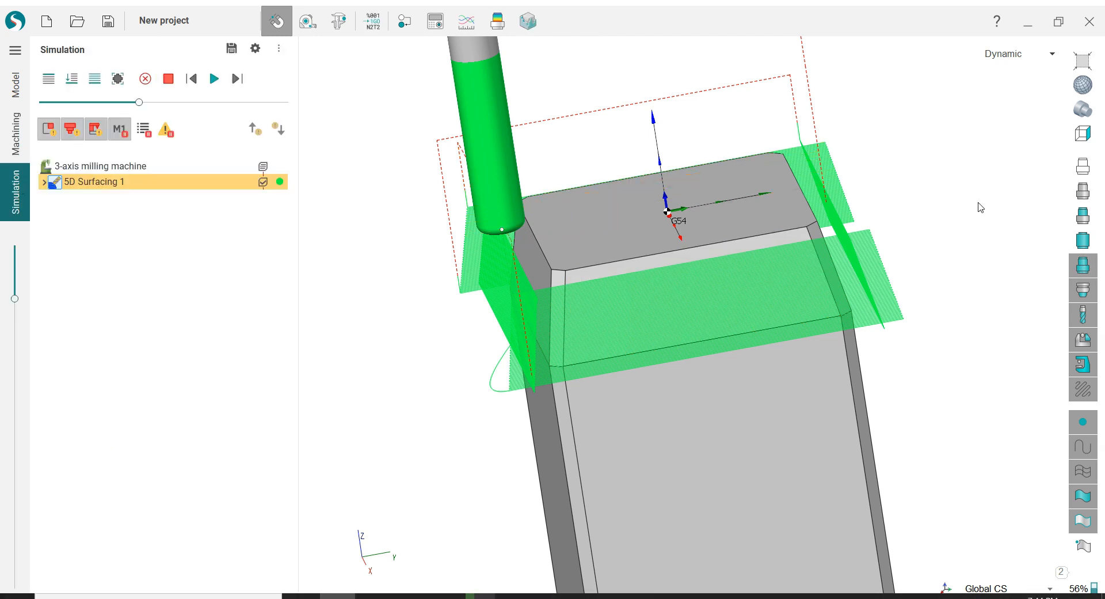
click(1083, 240)
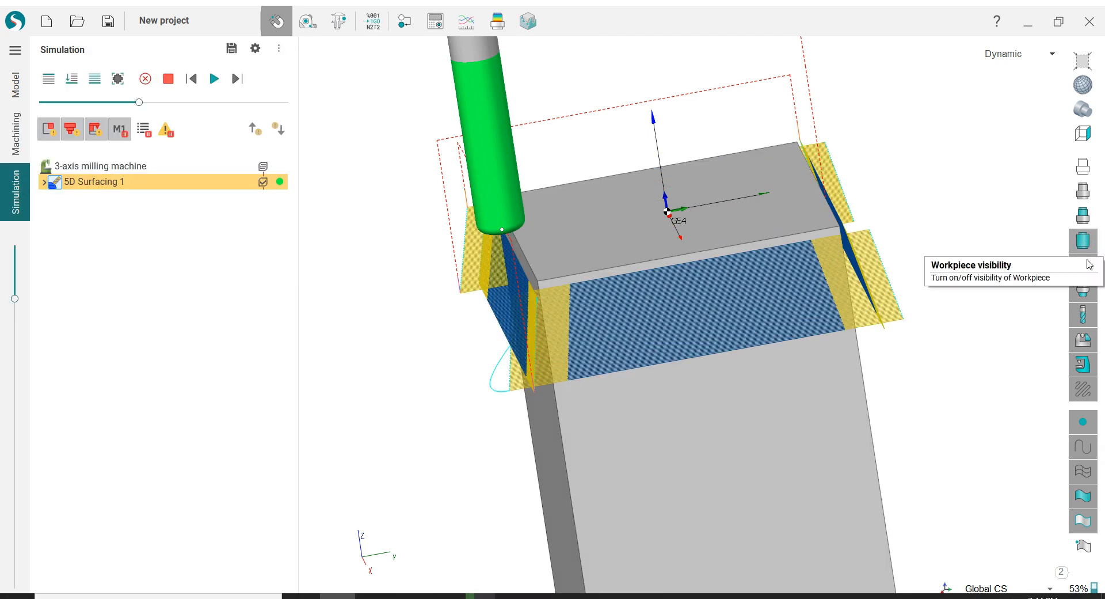
click(1090, 265)
click(1090, 172)
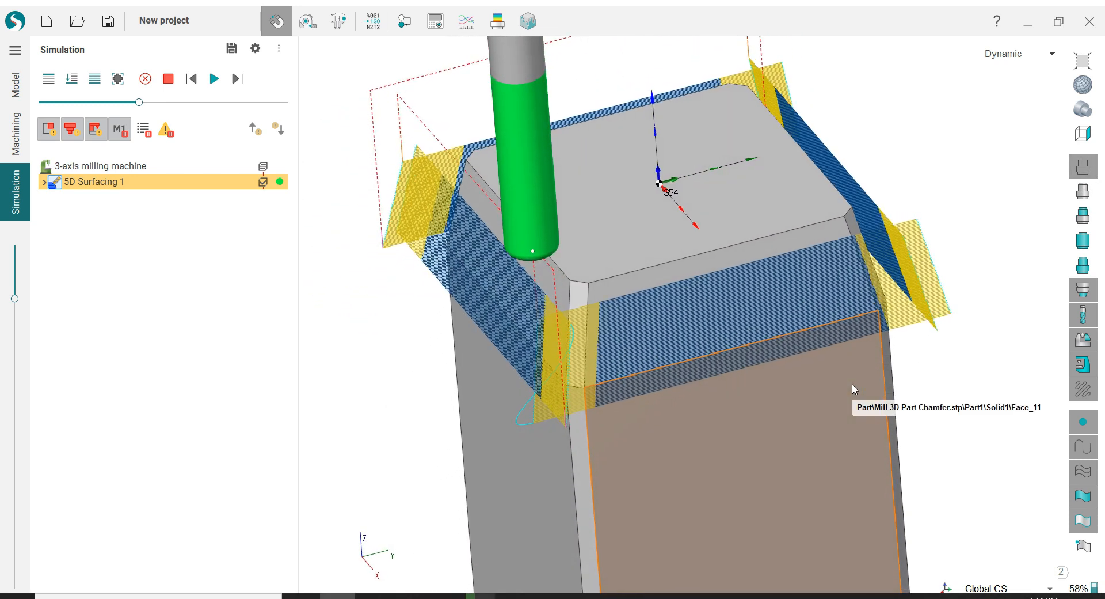
Inspect the toolpath at the part's corner, display the simulated machining result and start the 5D Surfacing simulation
scroll(919, 328, up, 5)
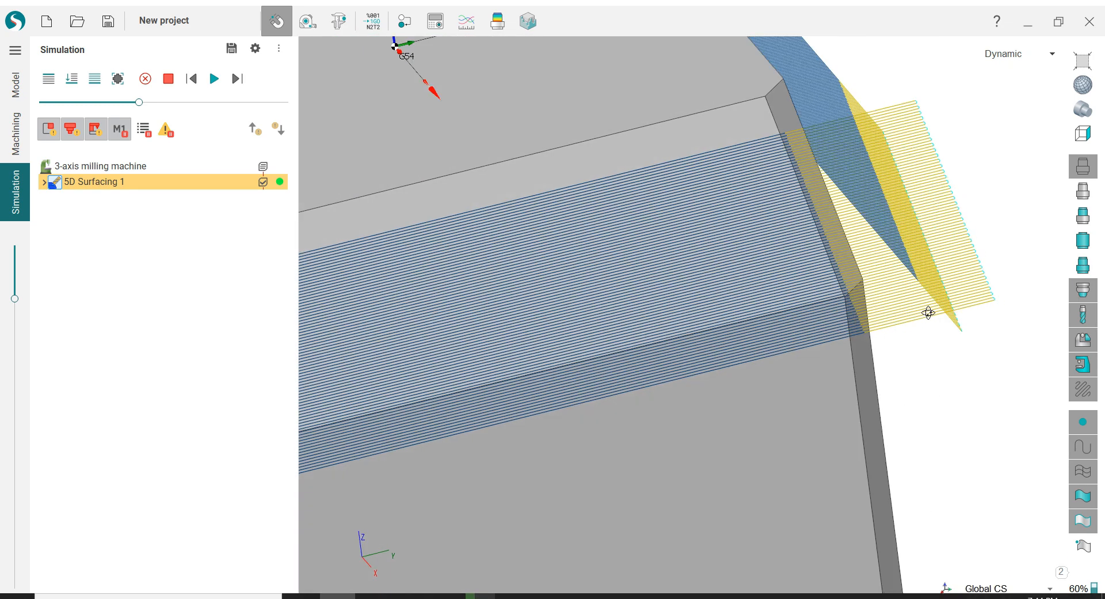
scroll(930, 314, down, 3)
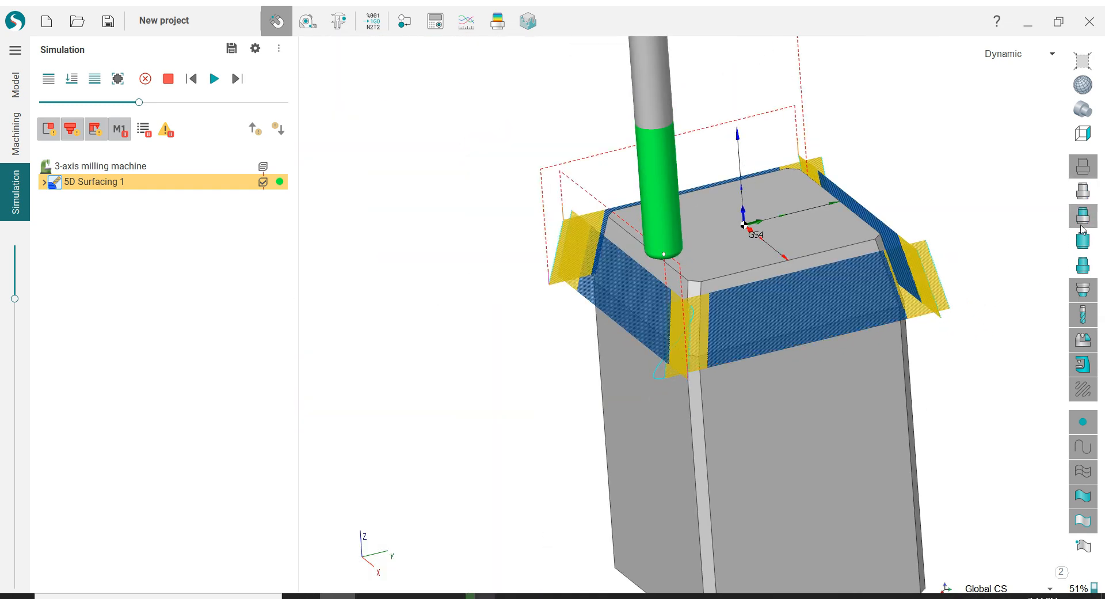
click(1085, 272)
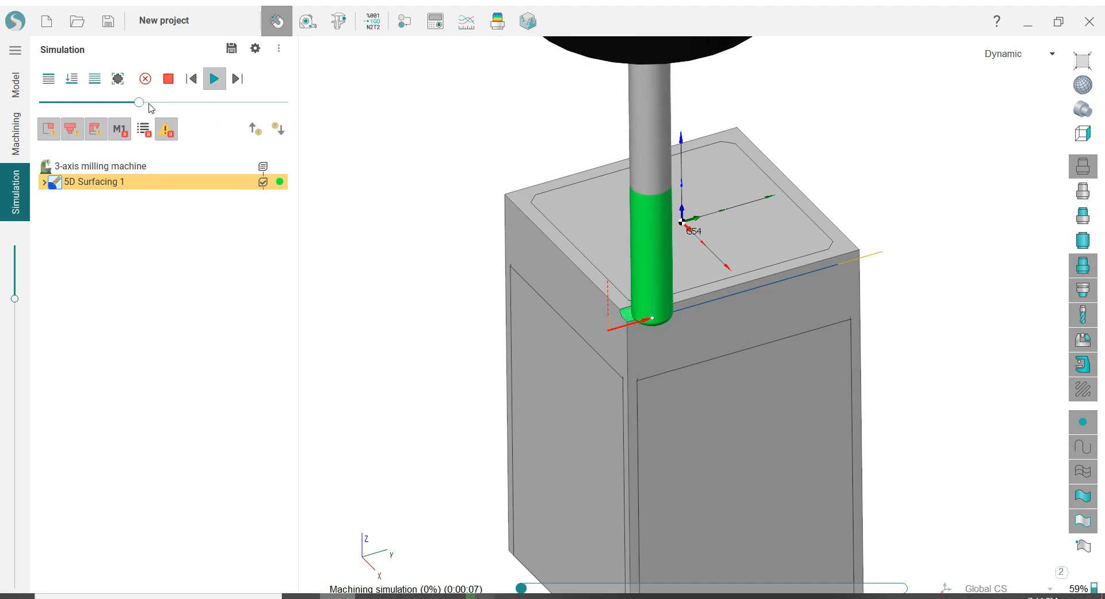
Raise the simulation speed and compare the first machined chamfer face with the part model using the deviation colour map
drag(139, 102, 173, 104)
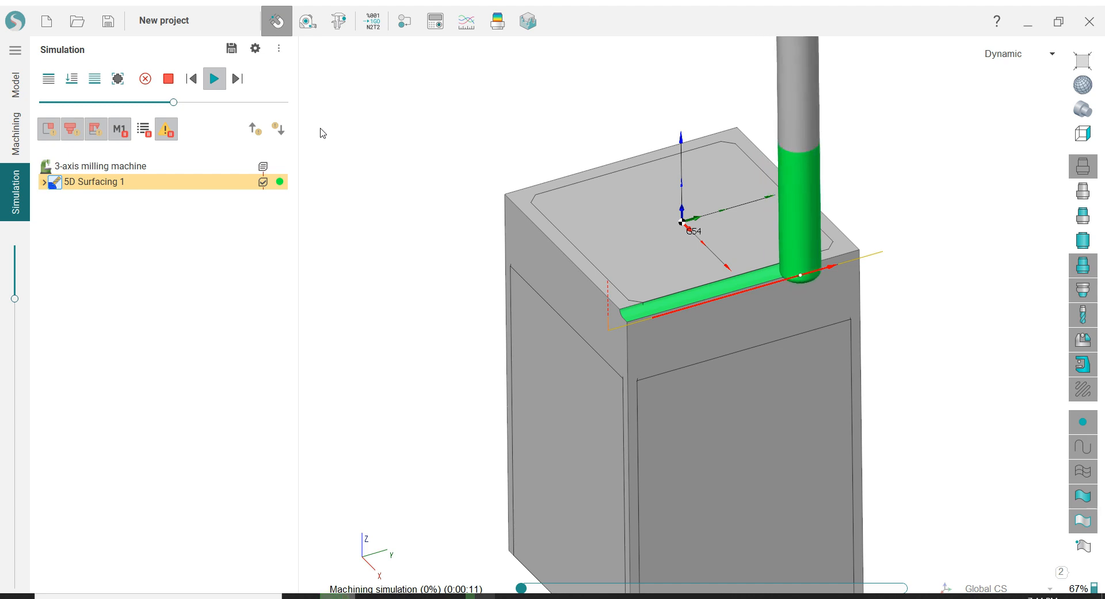
scroll(406, 224, down, 1)
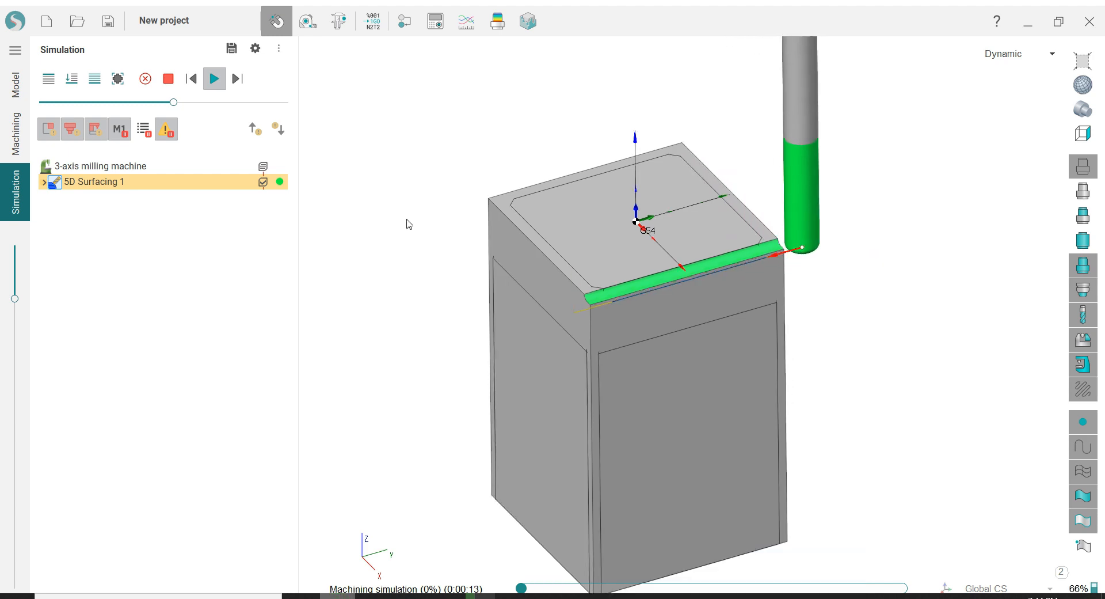
drag(174, 104, 204, 106)
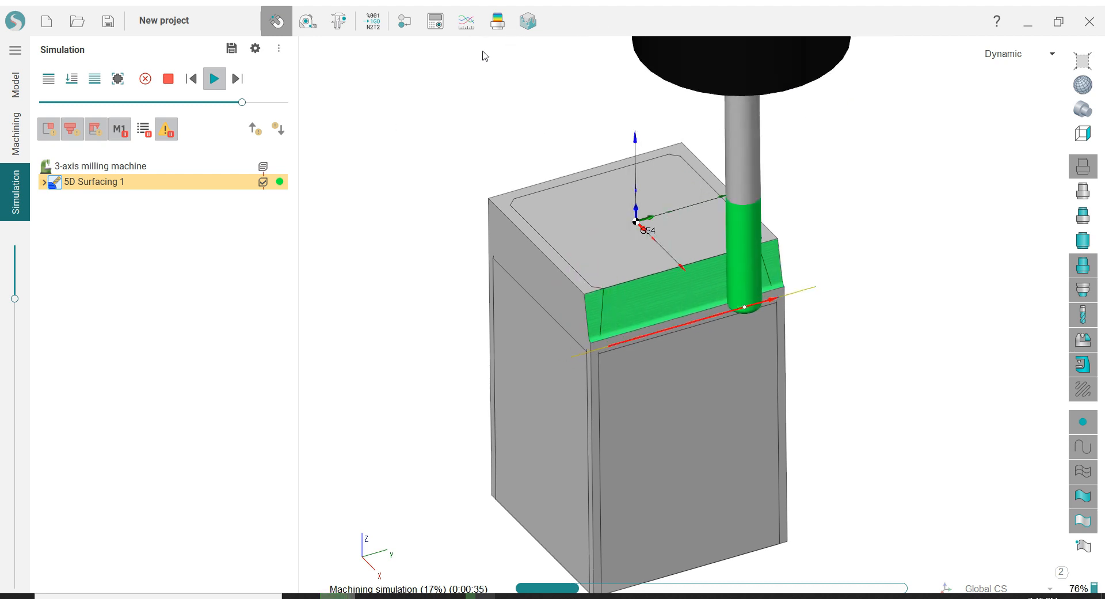
click(497, 22)
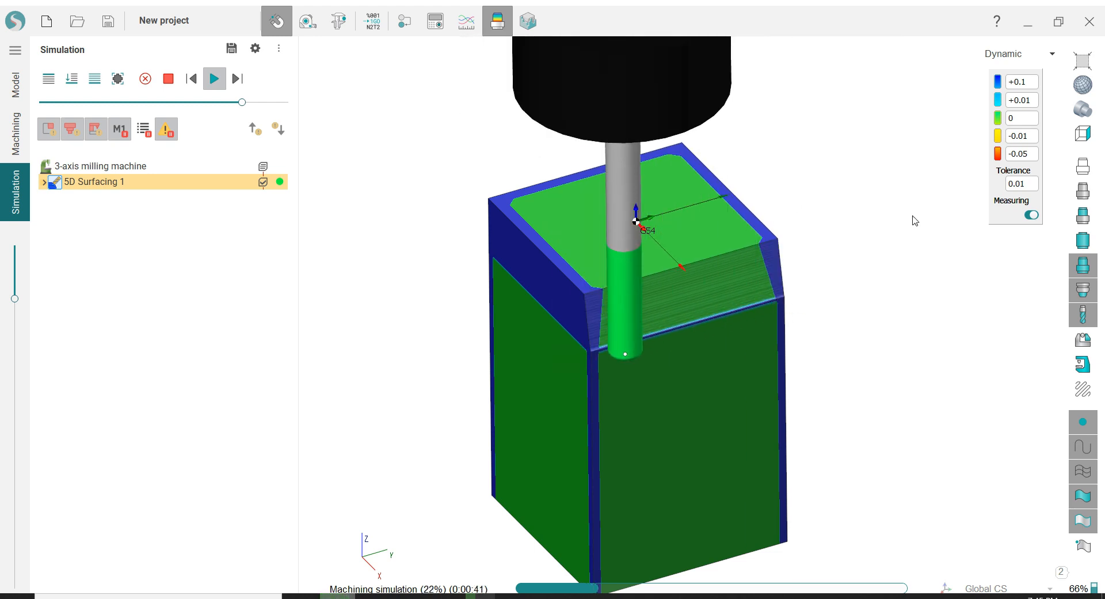
drag(1009, 220, 989, 242)
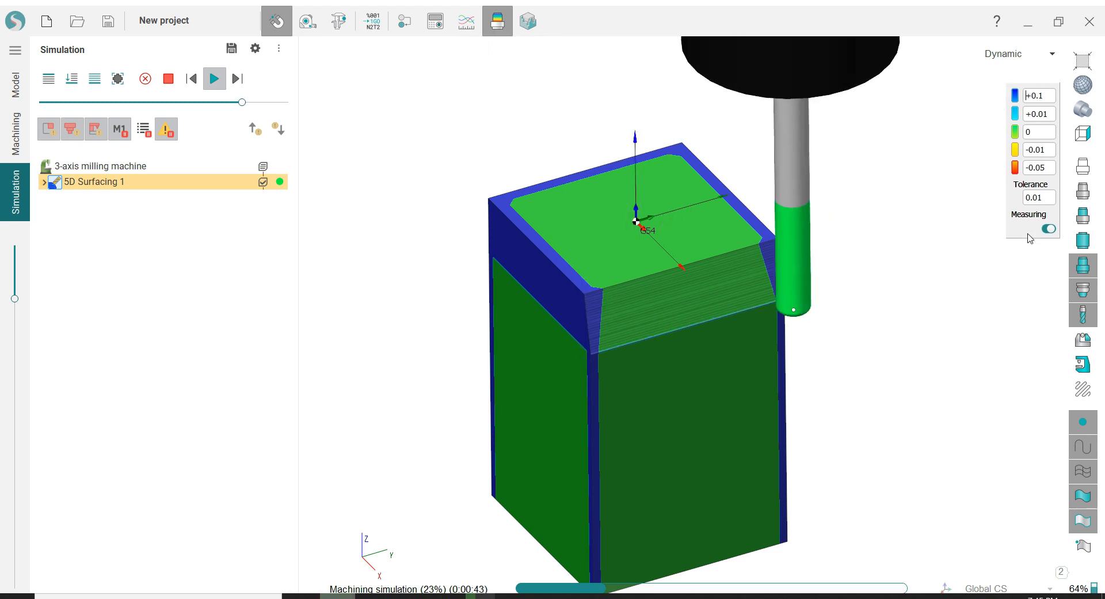
click(497, 21)
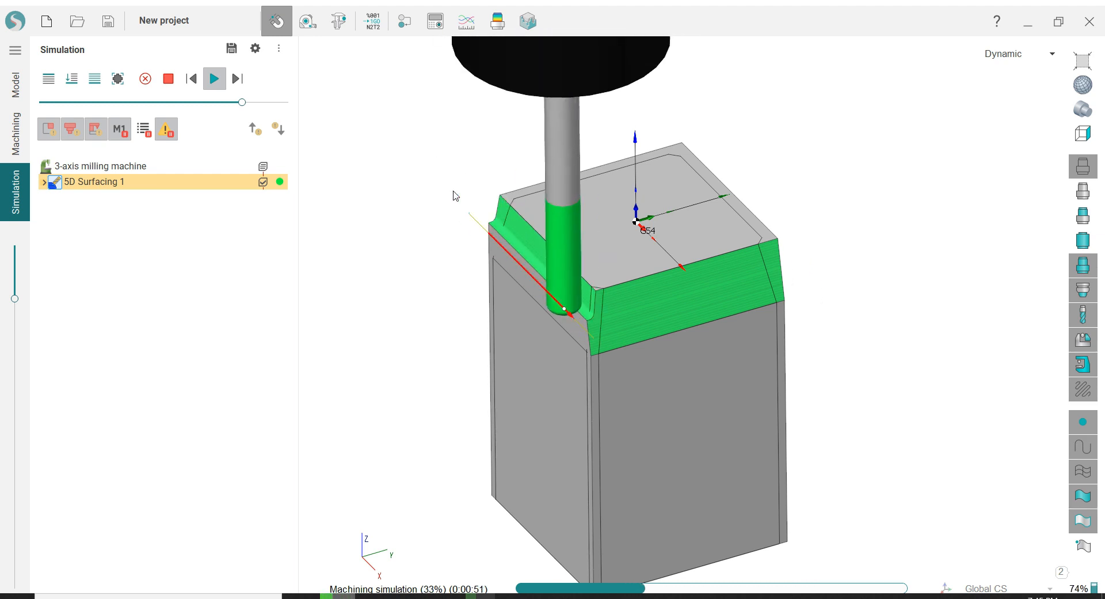
Examine the tool motion on the remaining chamfer faces at a faster simulation speed and check the machined result with deviation colours
middle_drag(455, 192, 606, 148)
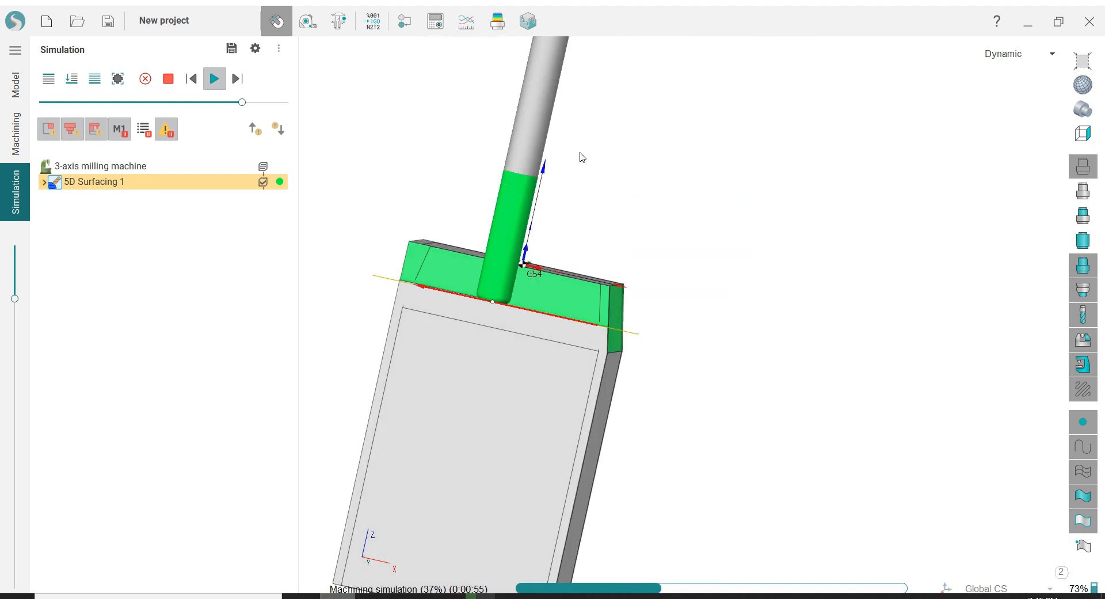
middle_drag(585, 155, 484, 273)
scroll(545, 212, up, 2)
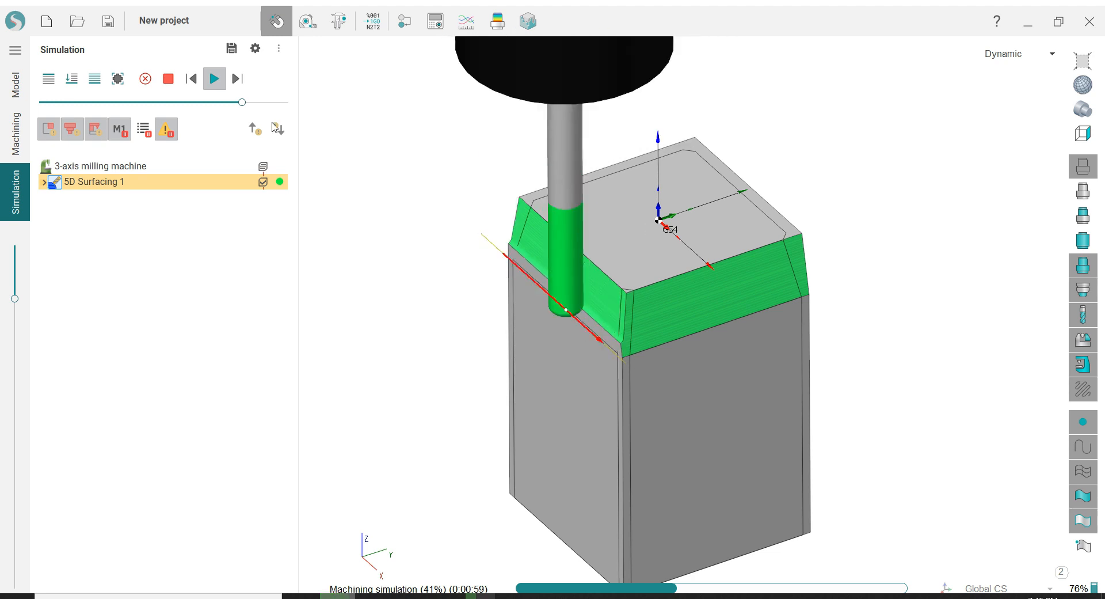
drag(244, 104, 260, 103)
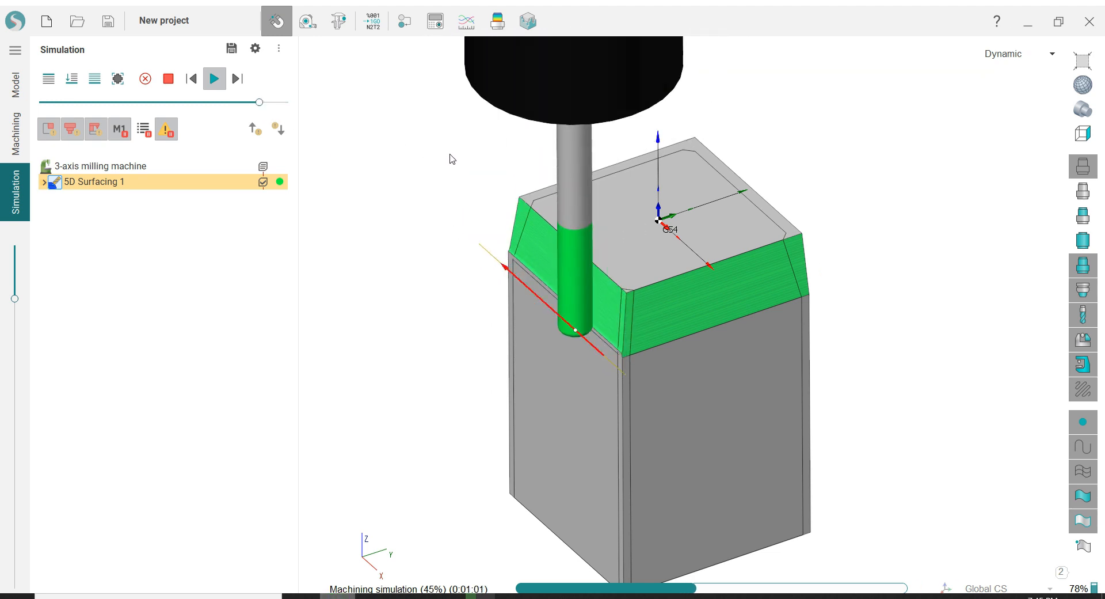
click(509, 26)
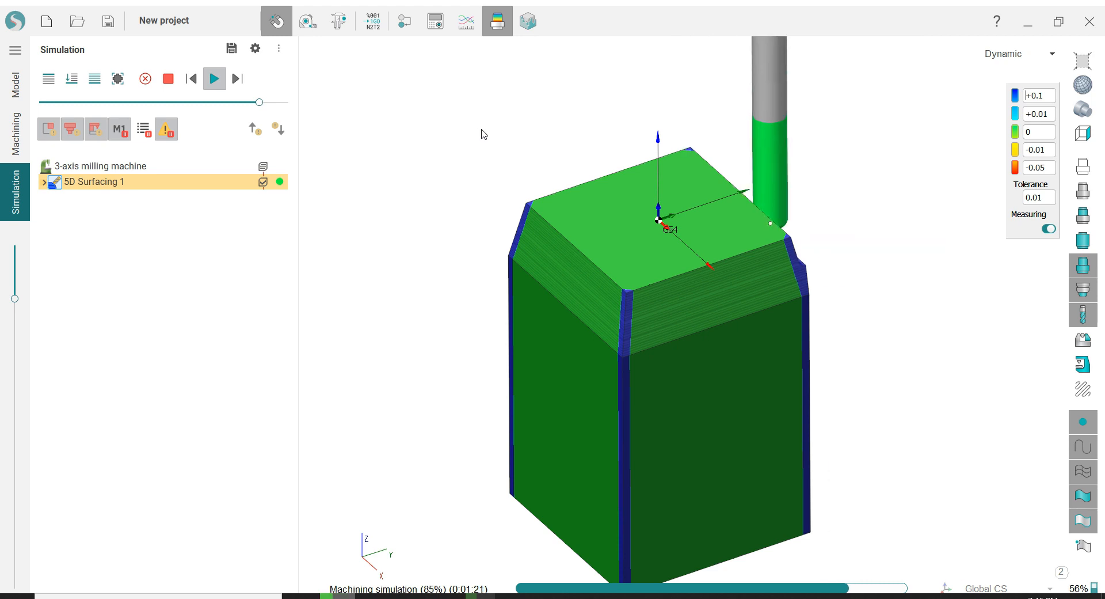
click(497, 21)
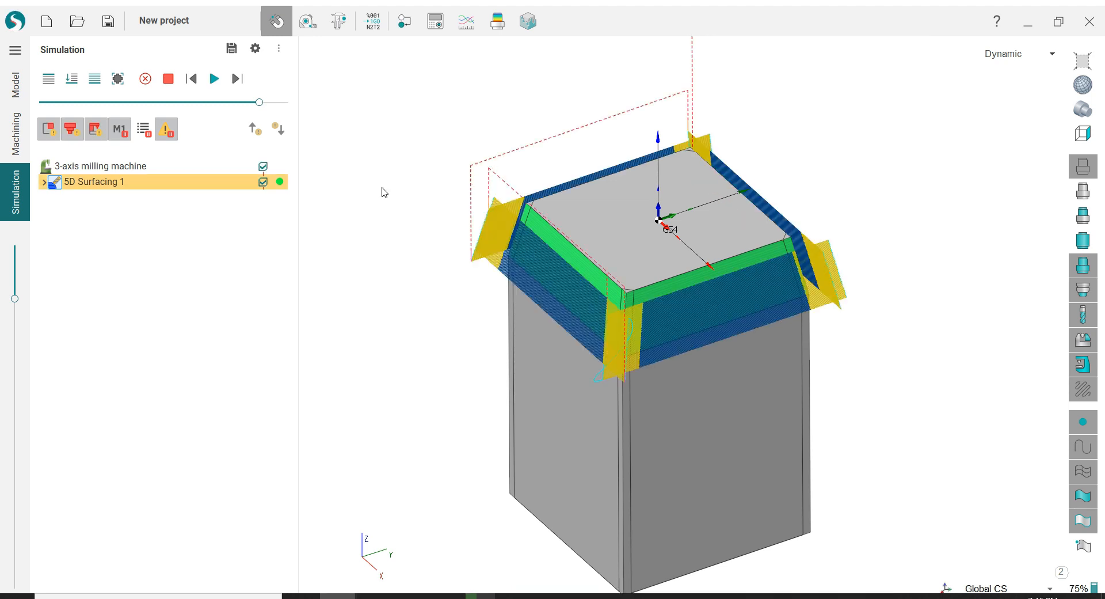
Return to the machining environment and examine the unmachined corner faces with the deviation colour map
click(16, 134)
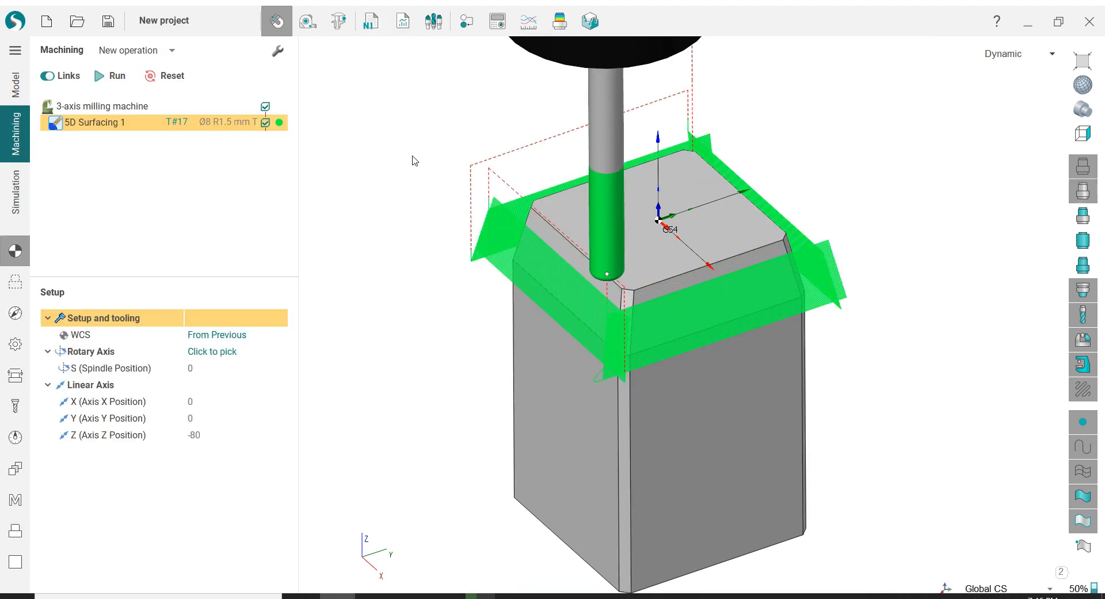
click(558, 30)
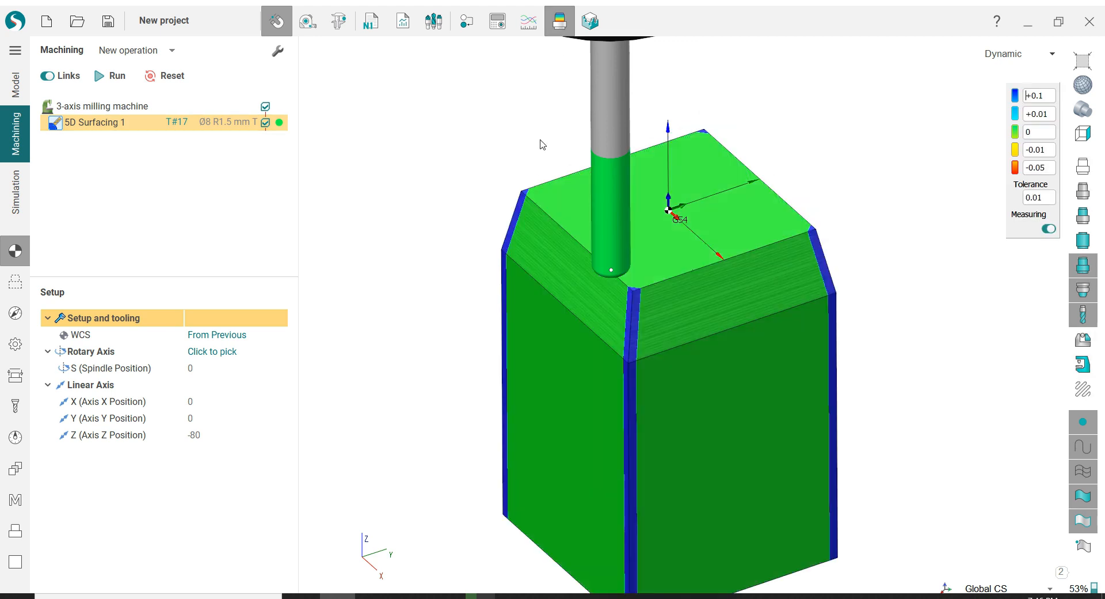
middle_drag(546, 153, 547, 147)
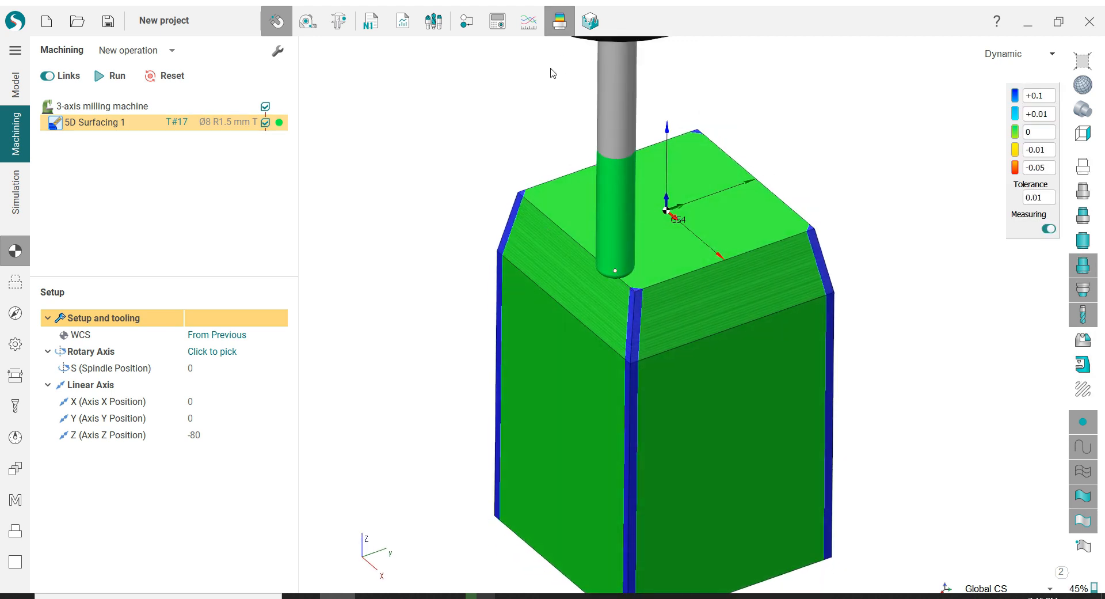
click(559, 29)
Duplicate the 5D Surfacing 1 operation and set the copy's colour to blue
right_click(75, 128)
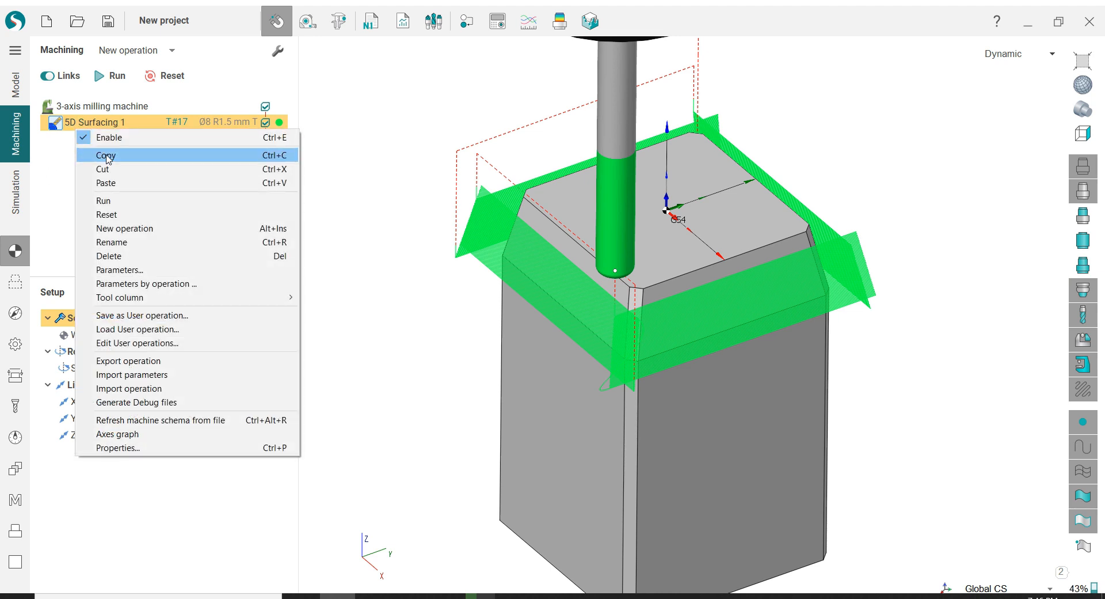
click(109, 156)
right_click(100, 129)
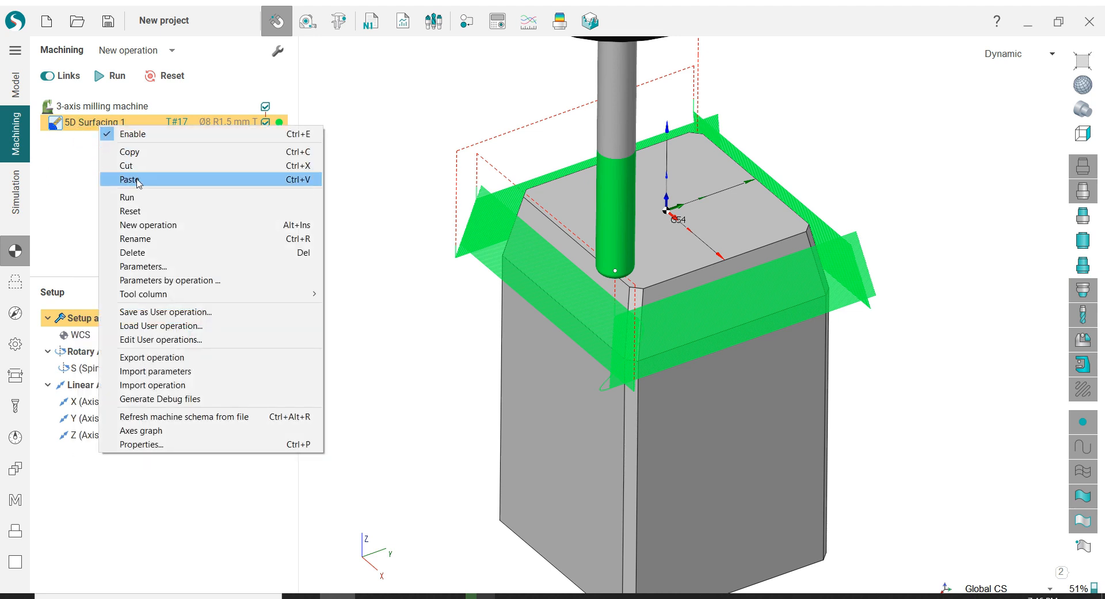
click(138, 179)
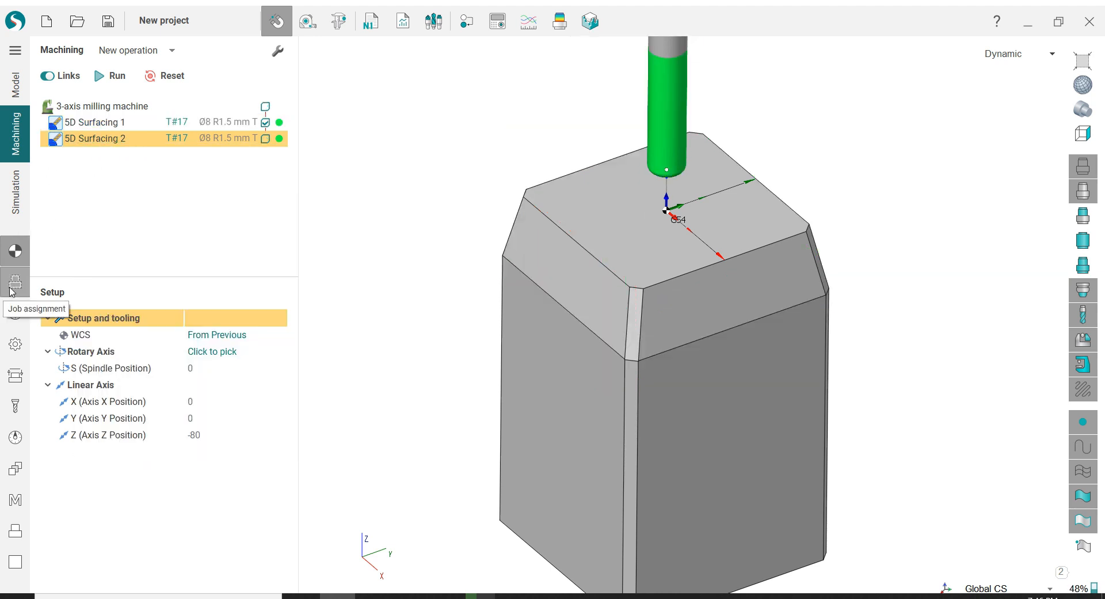
click(279, 140)
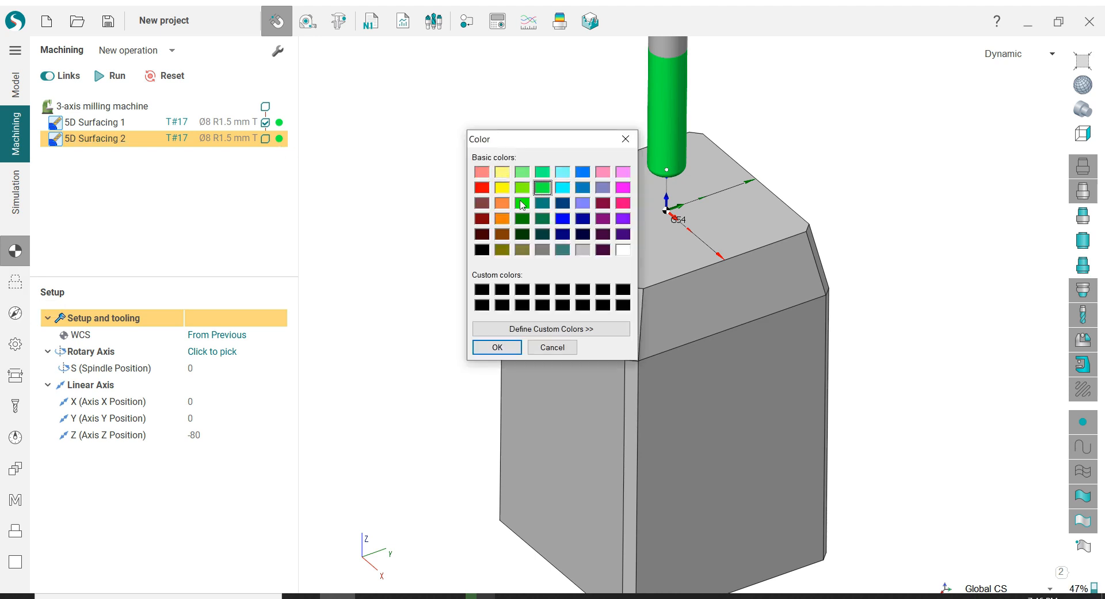
click(497, 348)
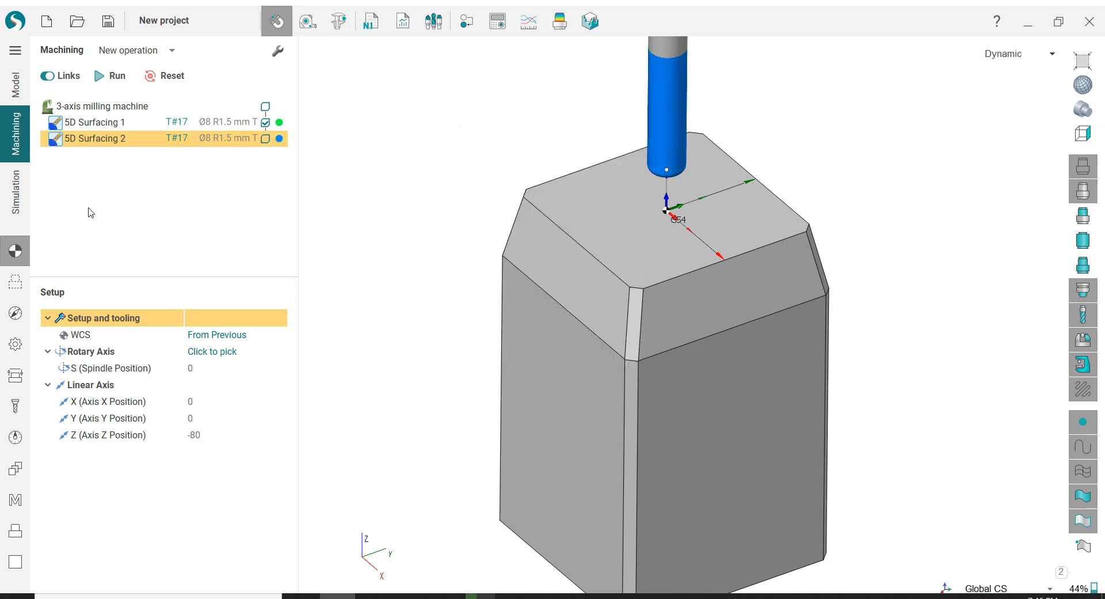
Delete the inherited machining surfaces from the job assignment of 5D Surfacing 2
click(17, 282)
click(132, 389)
click(70, 368)
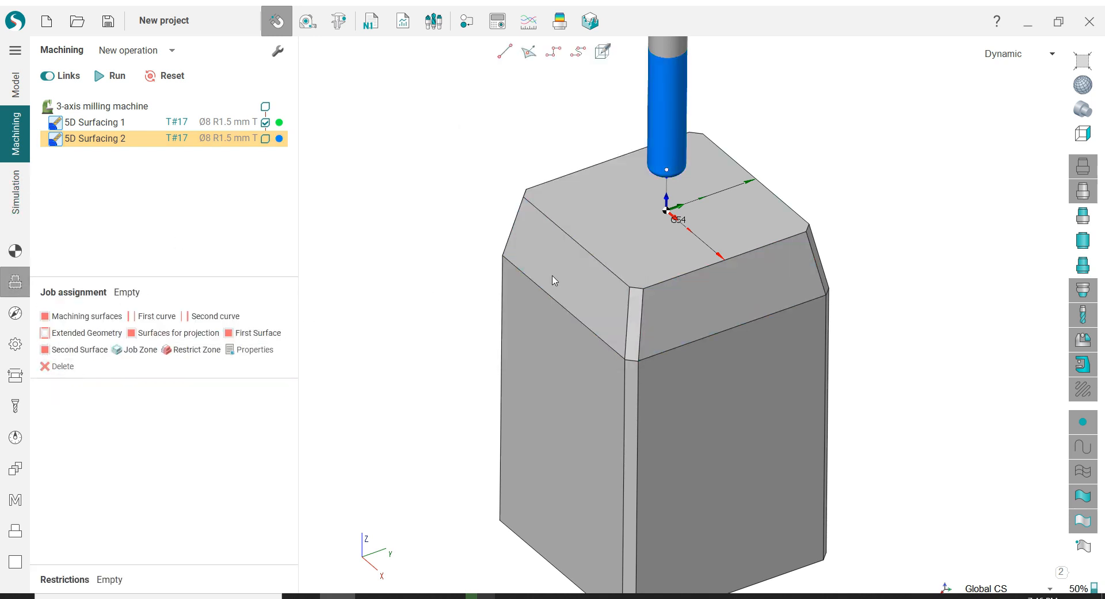
Examine the 5D Surfacing 1 toolpath around the part's corners, showing it temporarily and hiding it again
click(641, 309)
click(279, 123)
scroll(409, 282, down, 3)
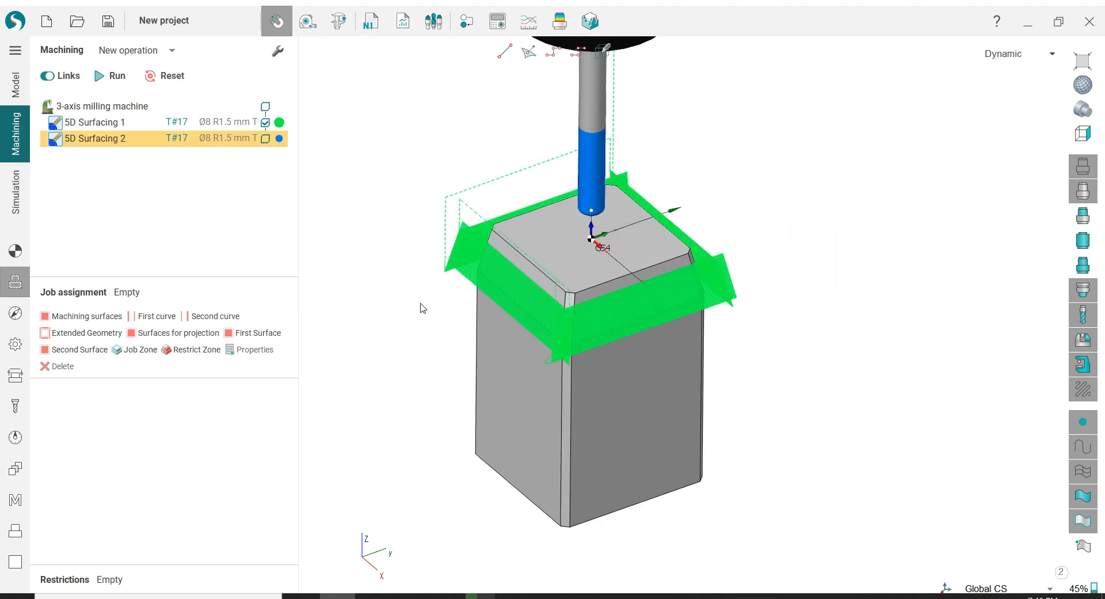
mouse_move(478, 211)
middle_down()
mouse_move(473, 223)
mouse_move(454, 143)
middle_up()
scroll(478, 210, up, 2)
click(280, 123)
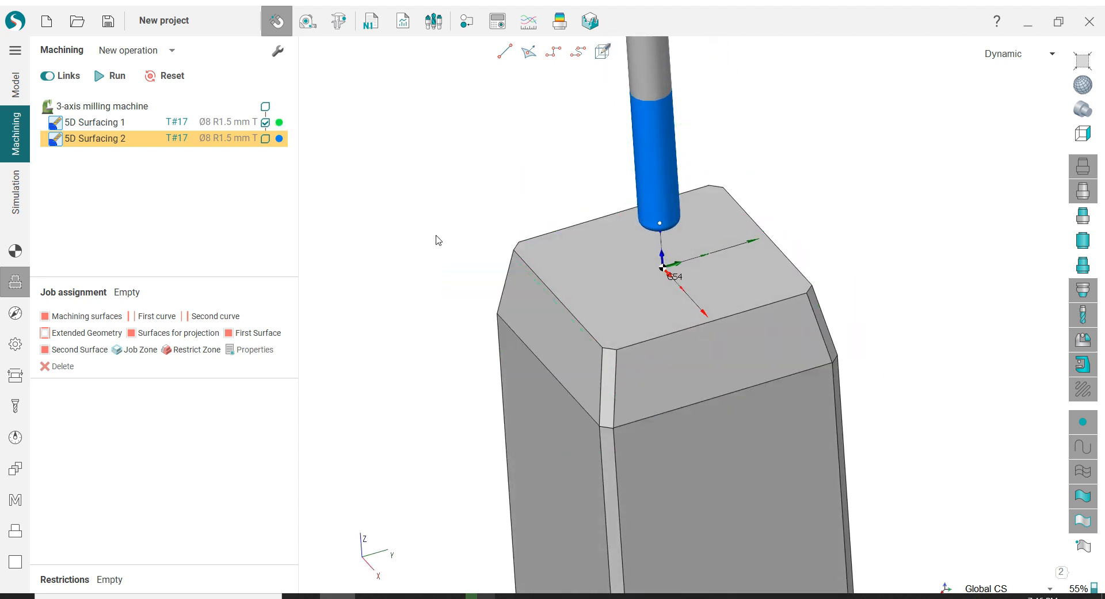
Assign the four narrow corner chamfer faces as machining surfaces of 5D Surfacing 2
click(614, 364)
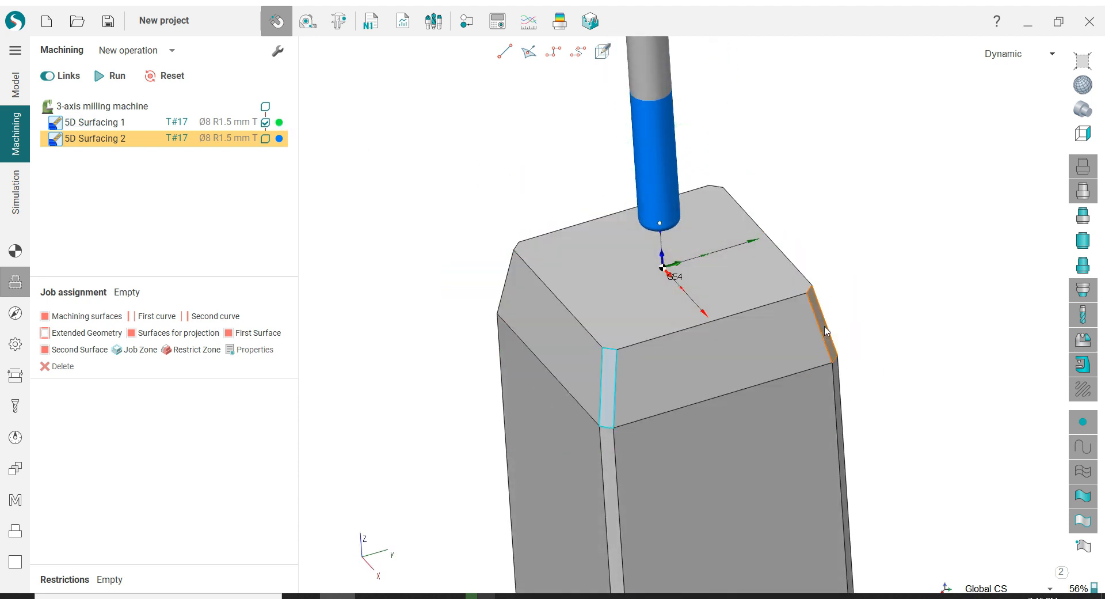
click(826, 331)
middle_drag(826, 331, 540, 256)
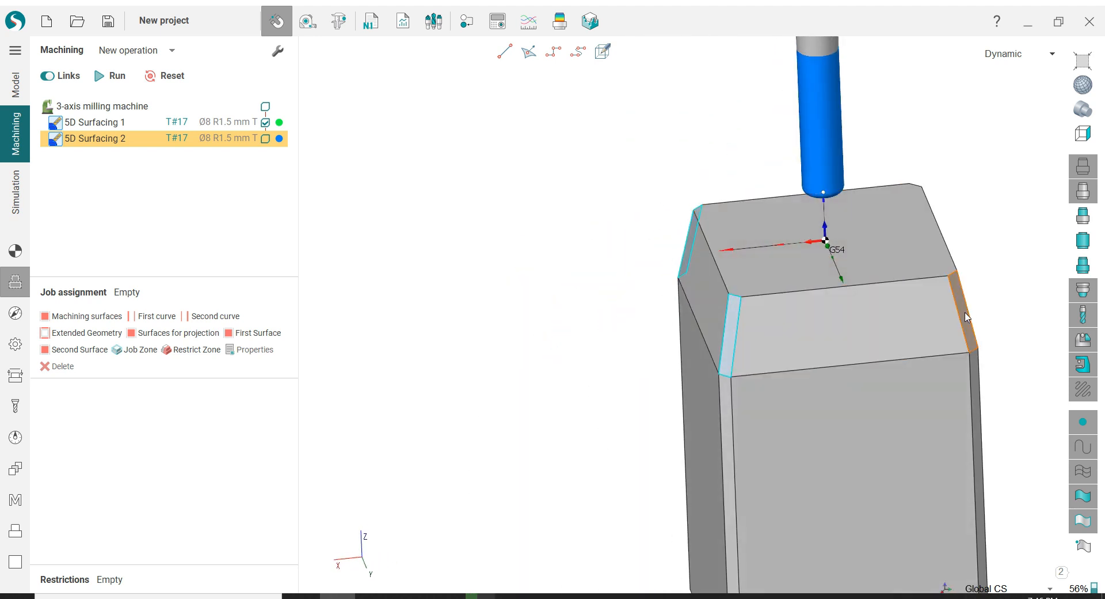
middle_drag(712, 271, 451, 320)
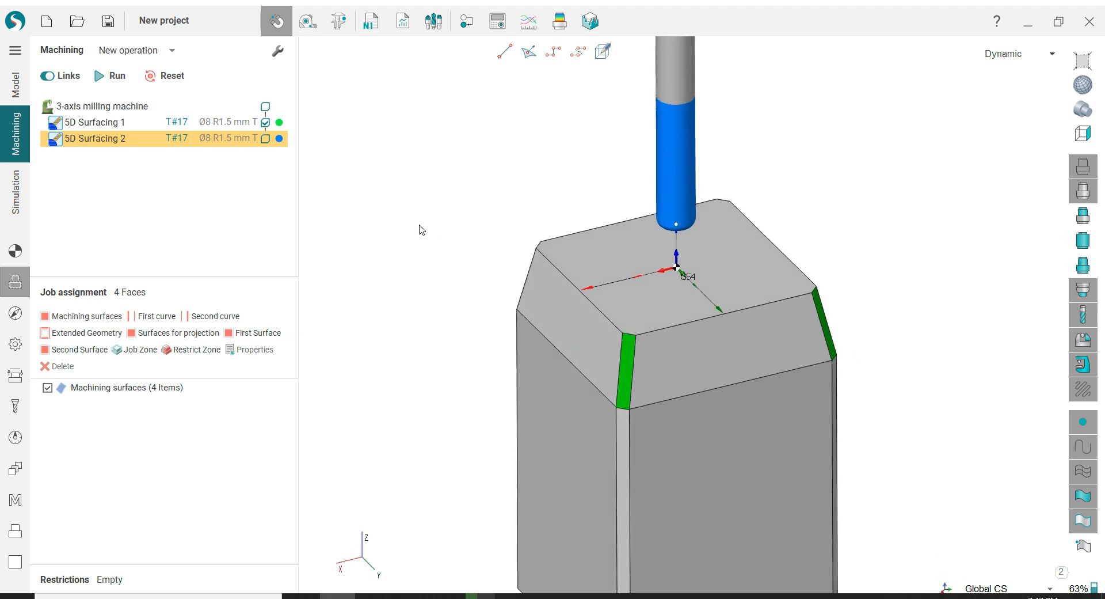
Review the strategy settings of 5D Surfacing 2 and calculate its toolpath on the corner faces
click(15, 312)
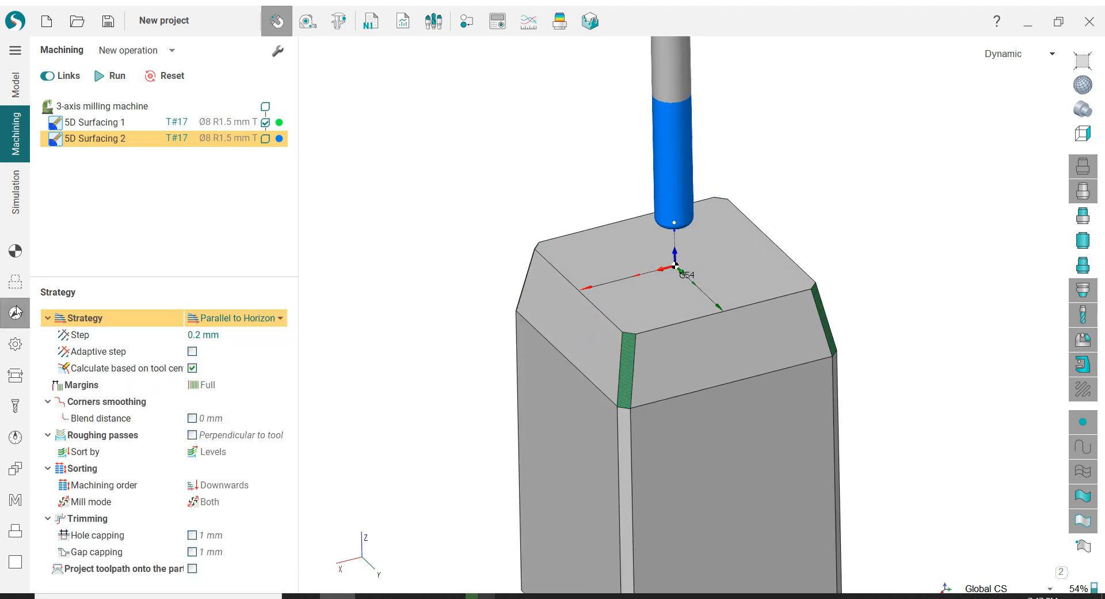
scroll(619, 369, up, 5)
scroll(616, 372, down, 5)
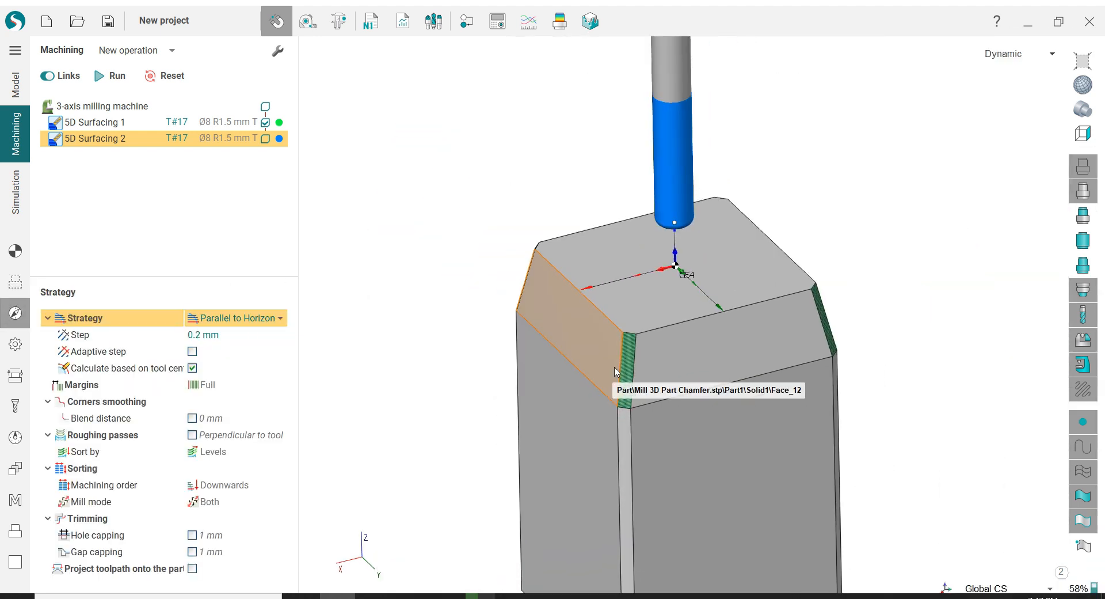
click(113, 78)
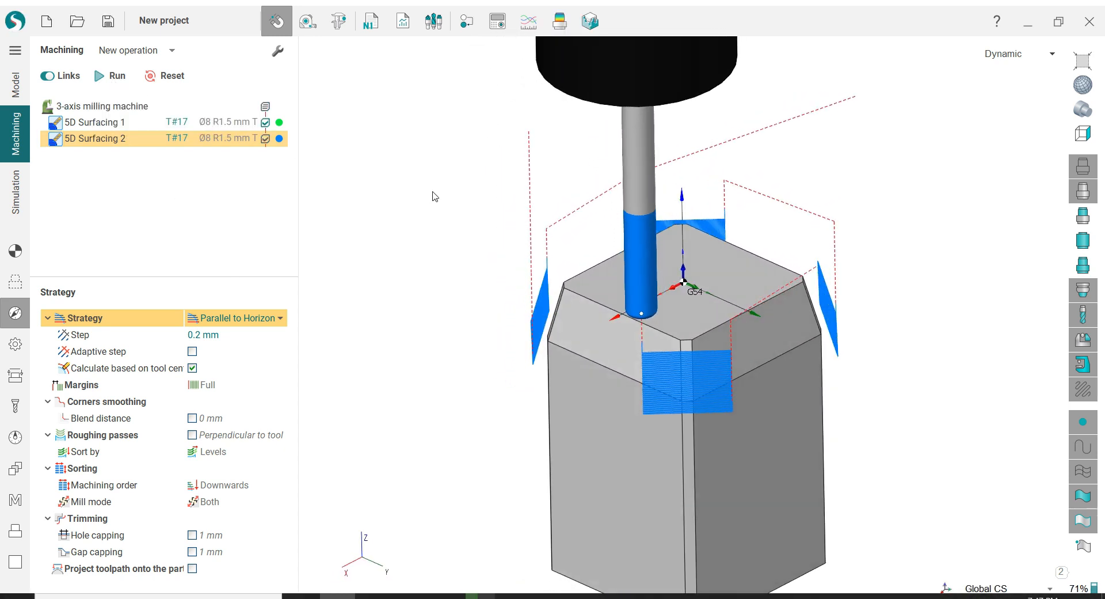
Simulate 5D Surfacing 2 and slow the movement speed to inspect the passes over the first corner face
click(23, 184)
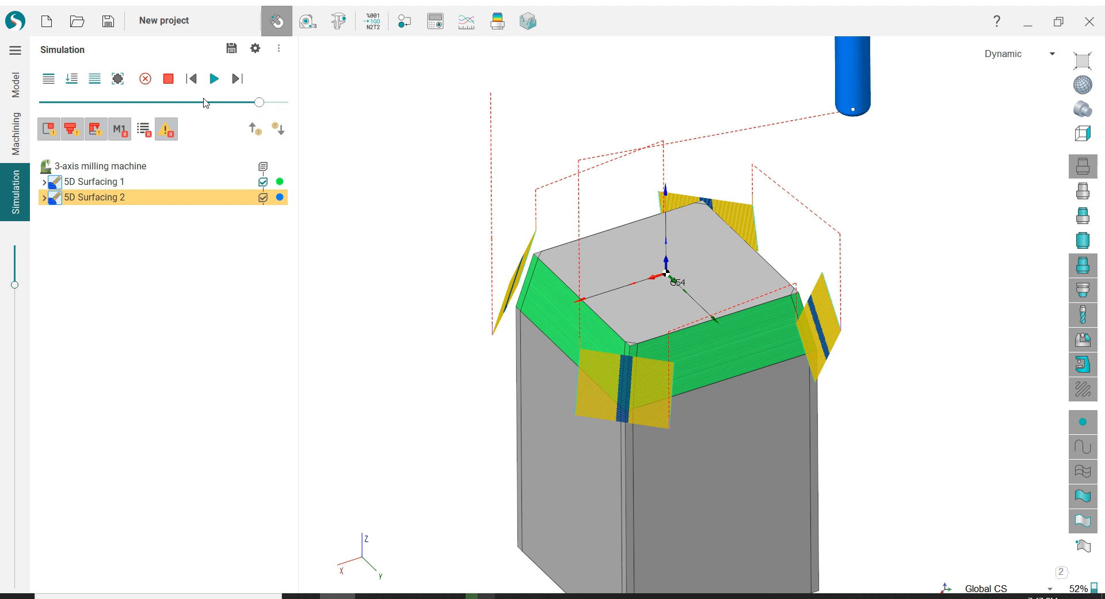
click(208, 82)
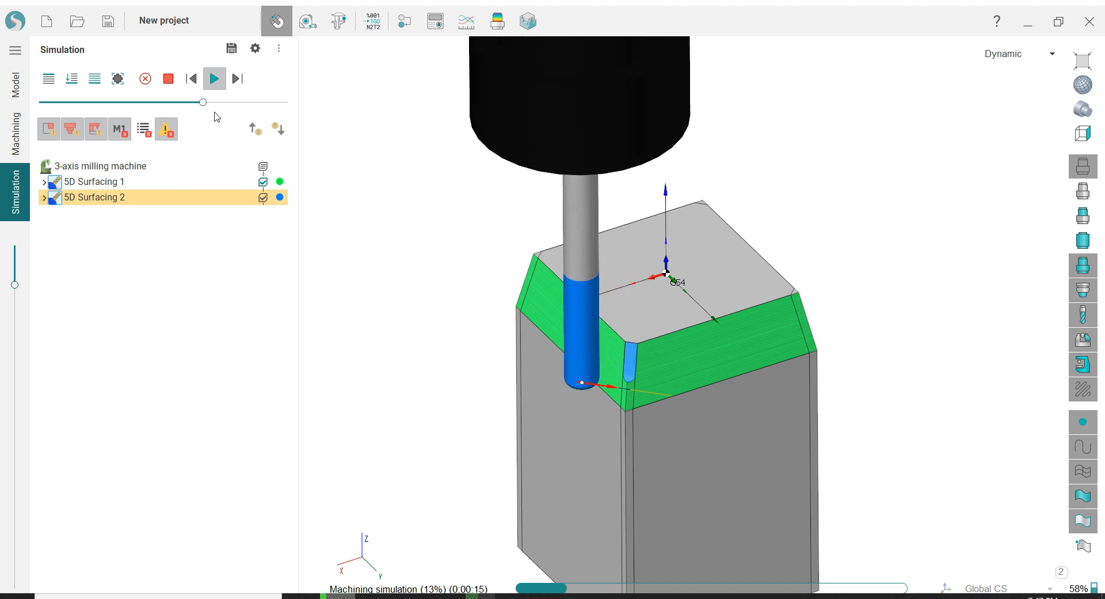
click(113, 103)
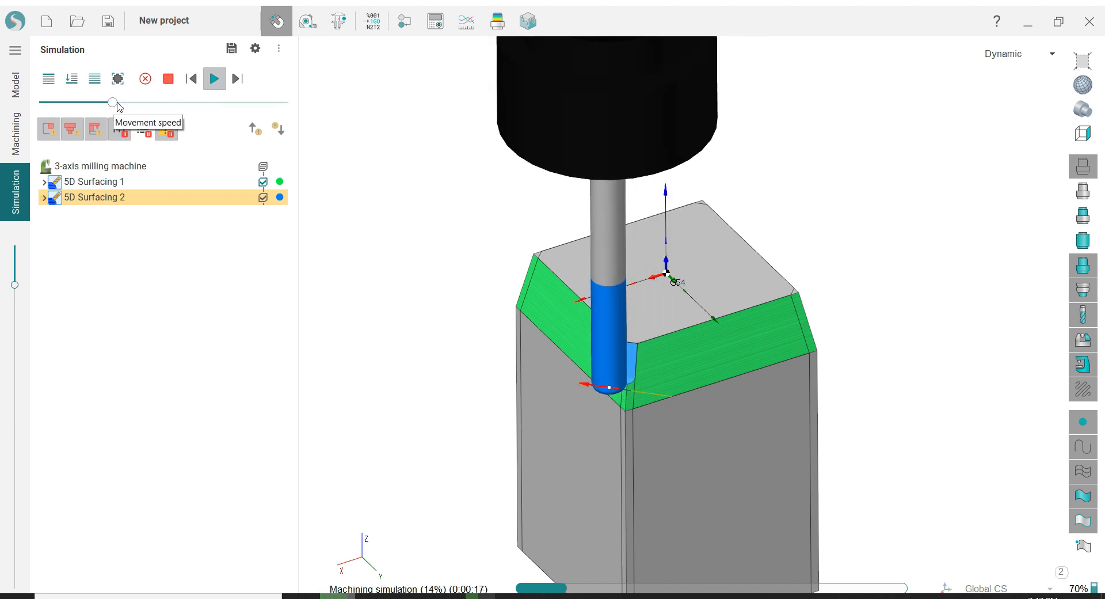
drag(114, 103, 128, 103)
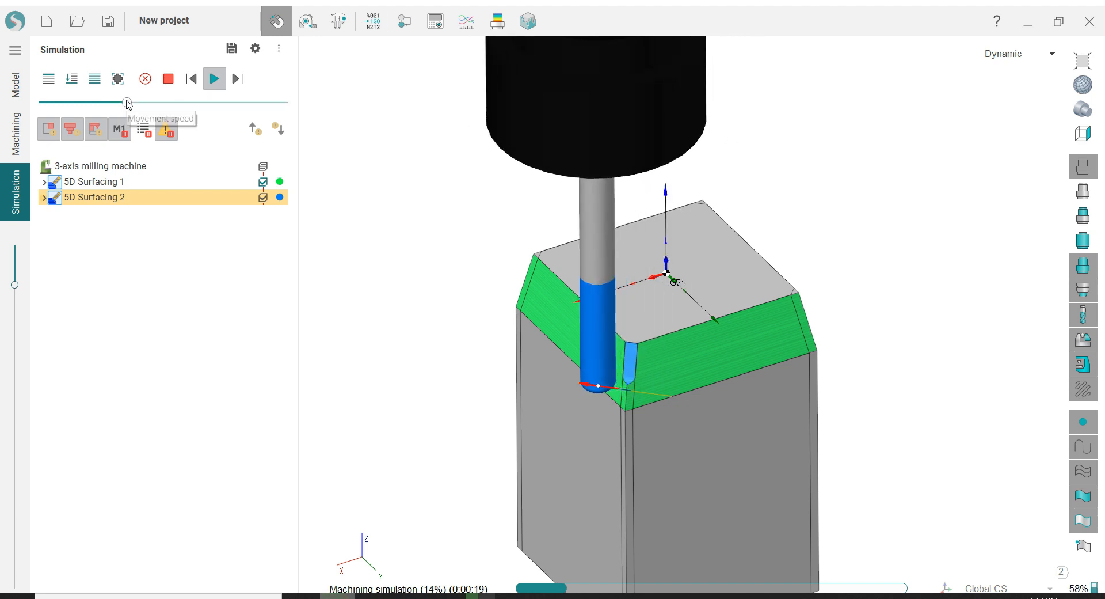
Open the links and leads settings of 5D Surfacing 2 and examine its lead passes at a corner from the top, with the tool holder hidden
click(18, 141)
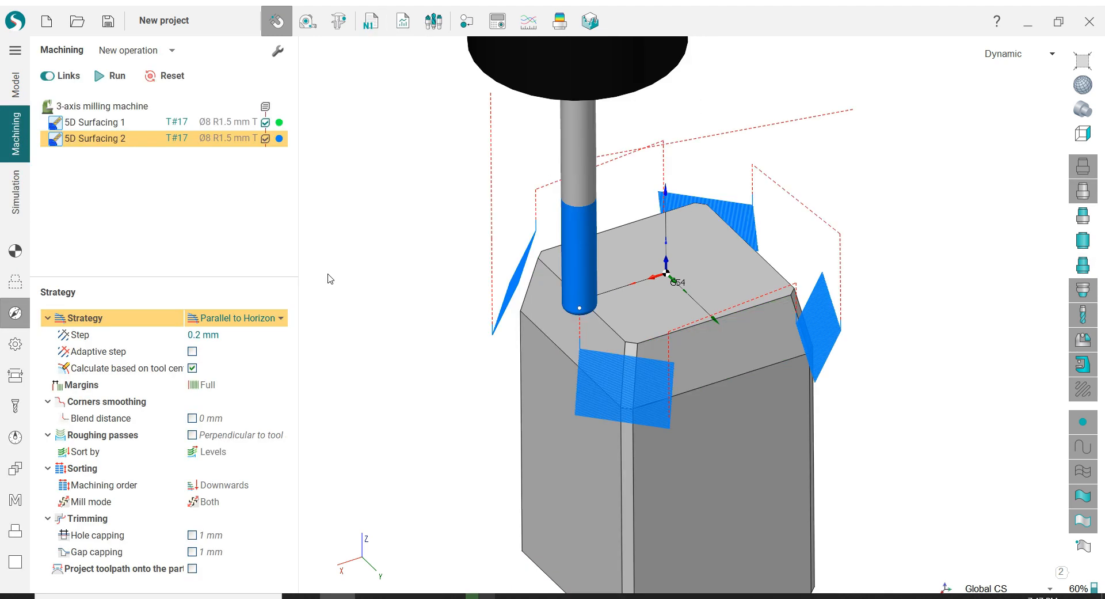
click(17, 385)
drag(284, 459, 289, 535)
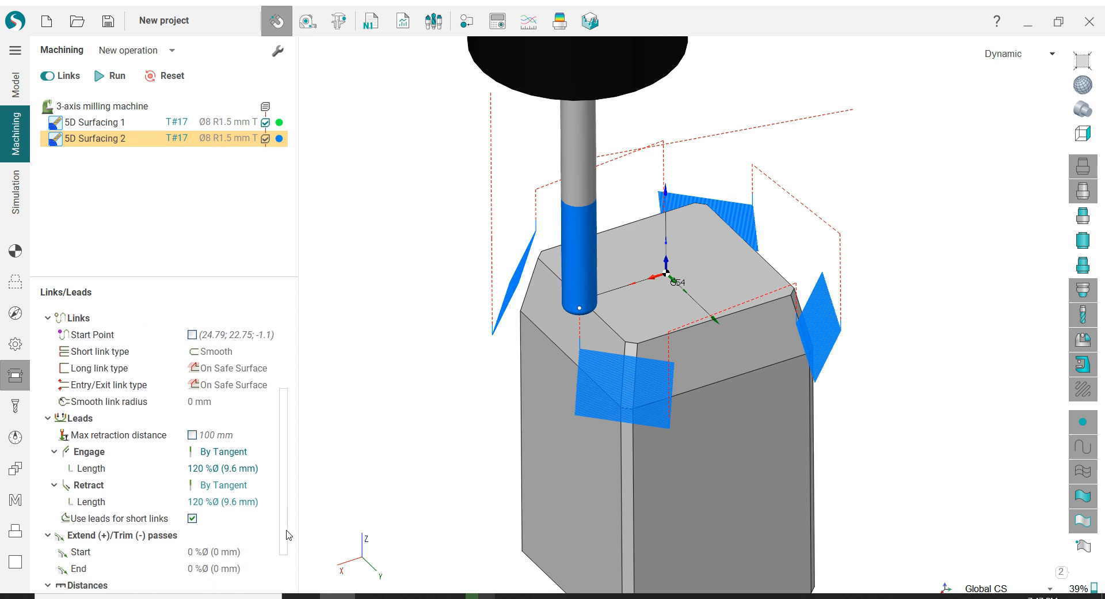
click(1083, 133)
click(1035, 134)
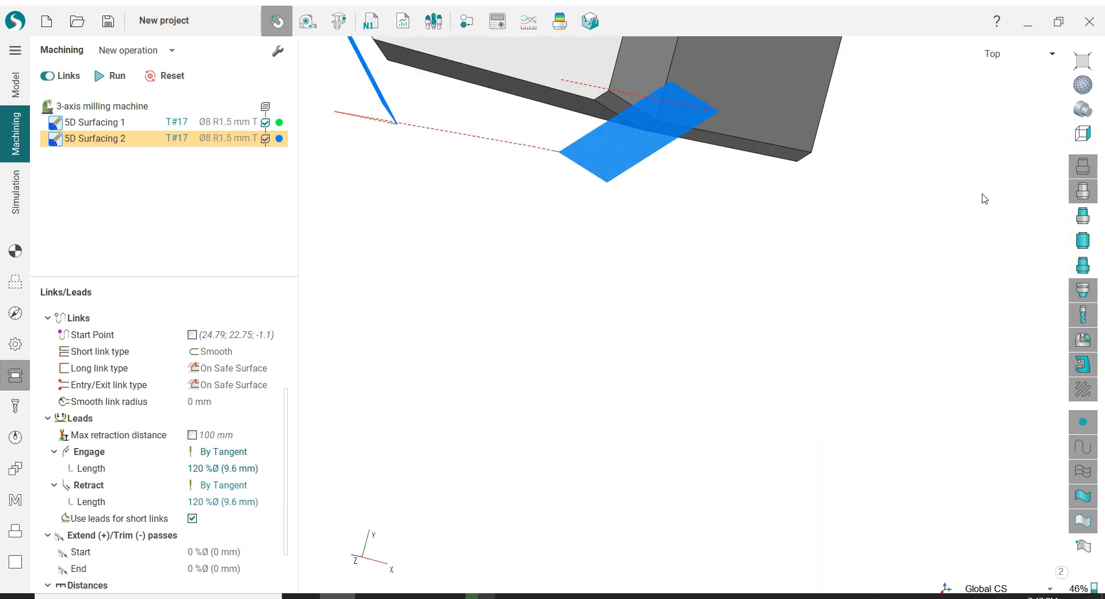
click(1086, 296)
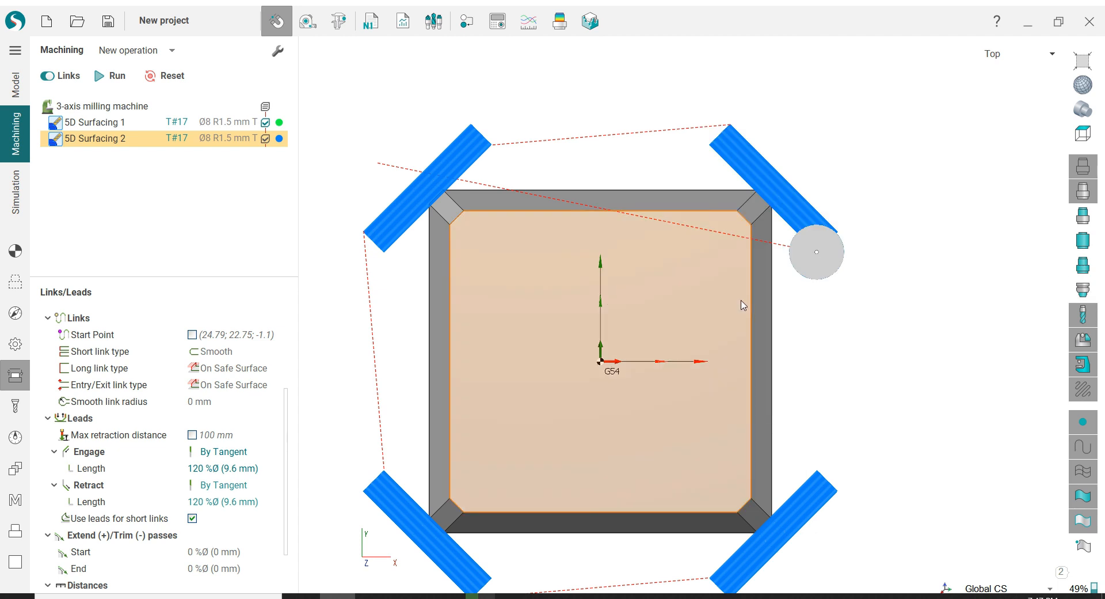
scroll(836, 214, up, 5)
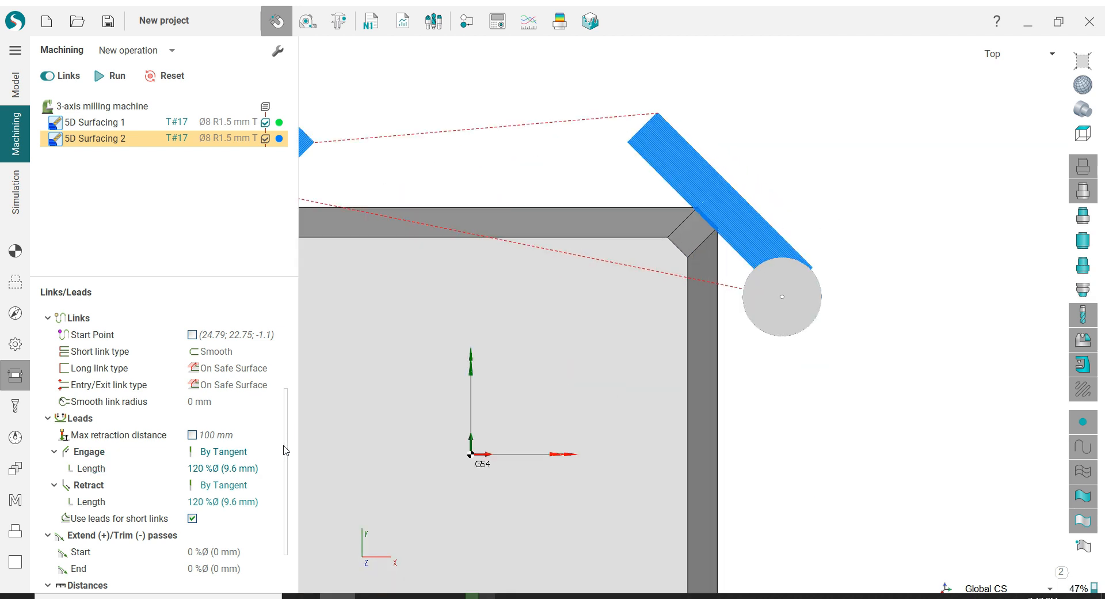
scroll(275, 538, down, 2)
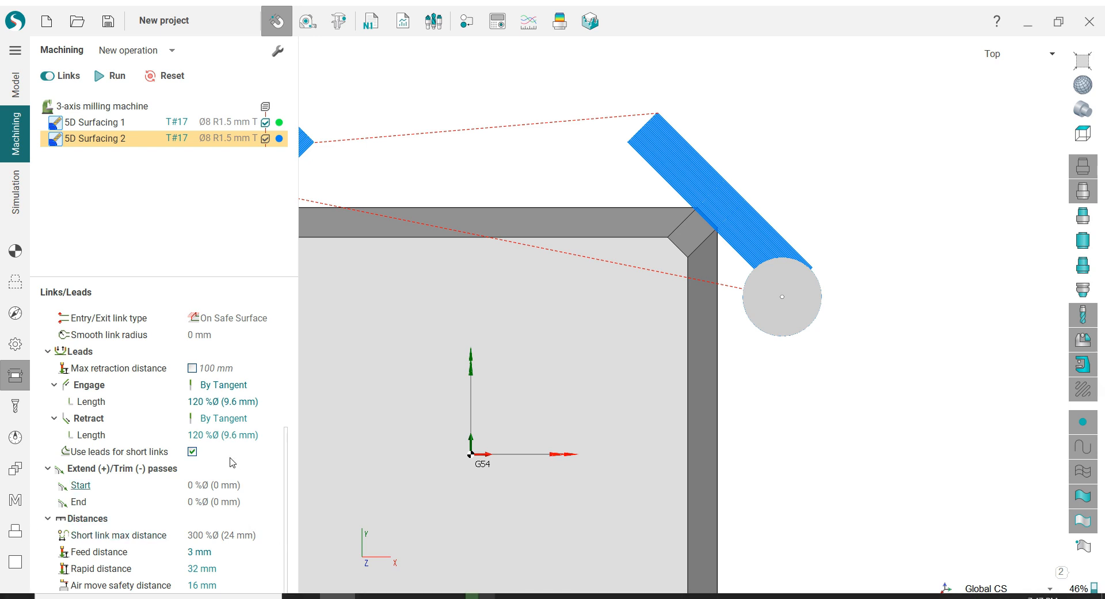
Set the engage lead length of 5D Surfacing 2 to 90 %Ø and recalculate the toolpath
click(211, 403)
text(90)
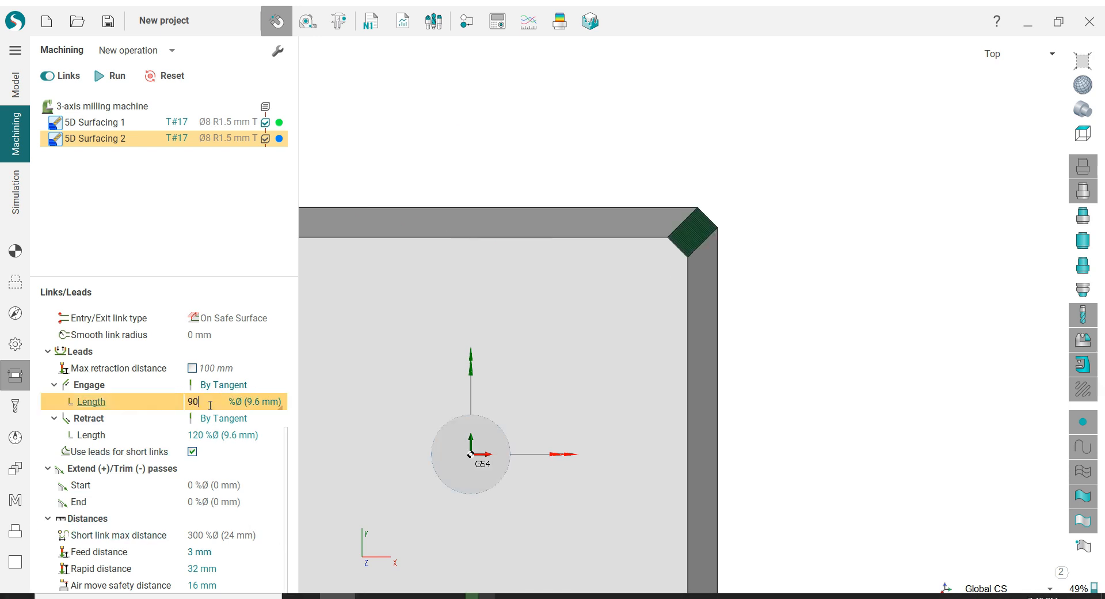
click(120, 82)
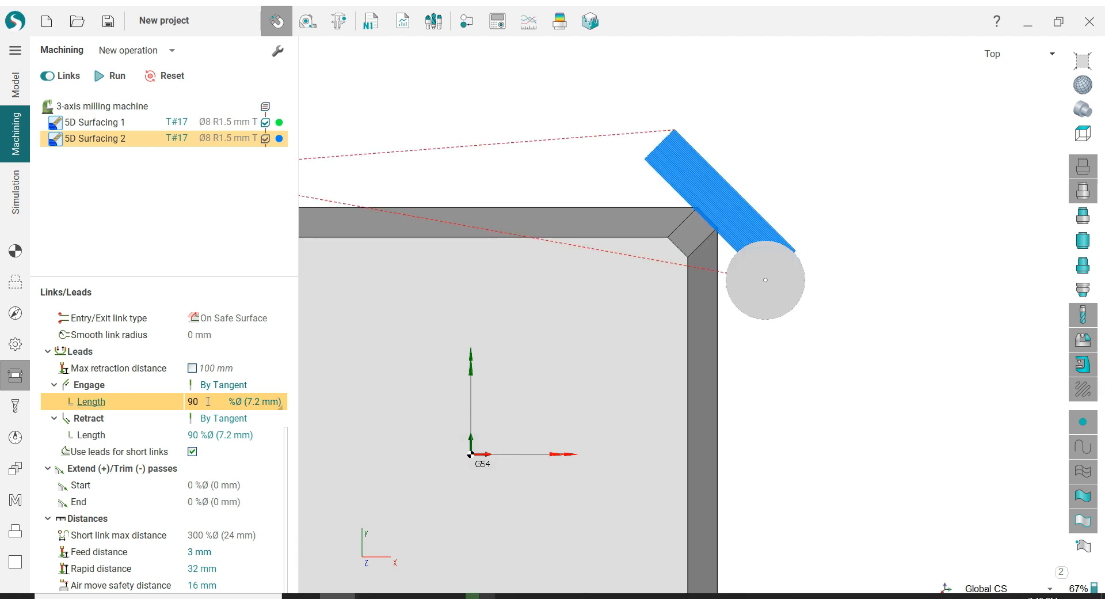
Shorten the engage lead of 5D Surfacing 2 to 60 %Ø and recalculate the operation
text(60)
key(Return)
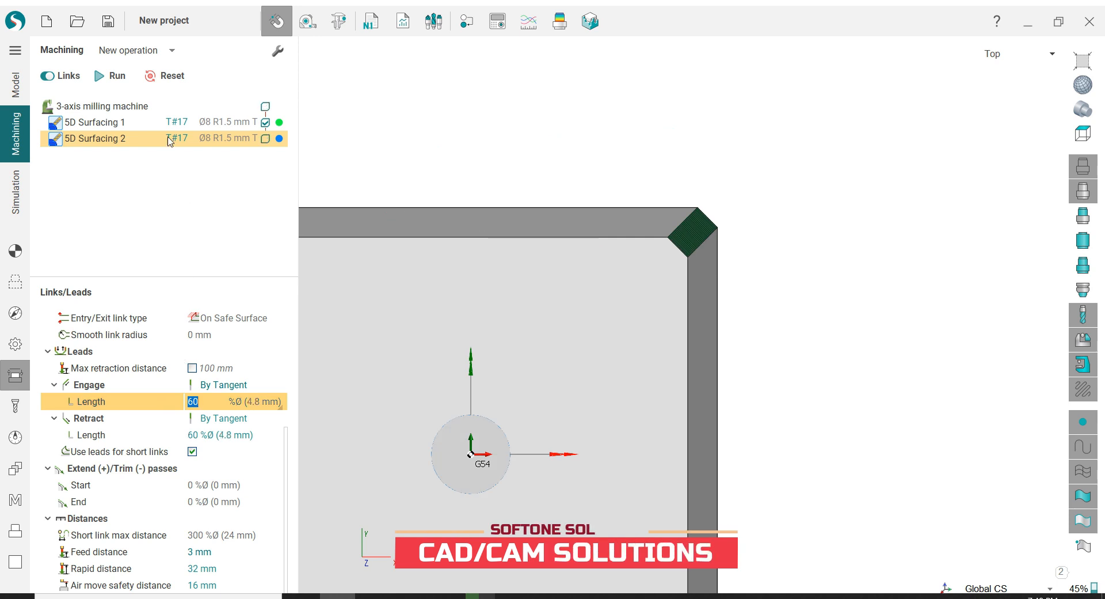
click(118, 78)
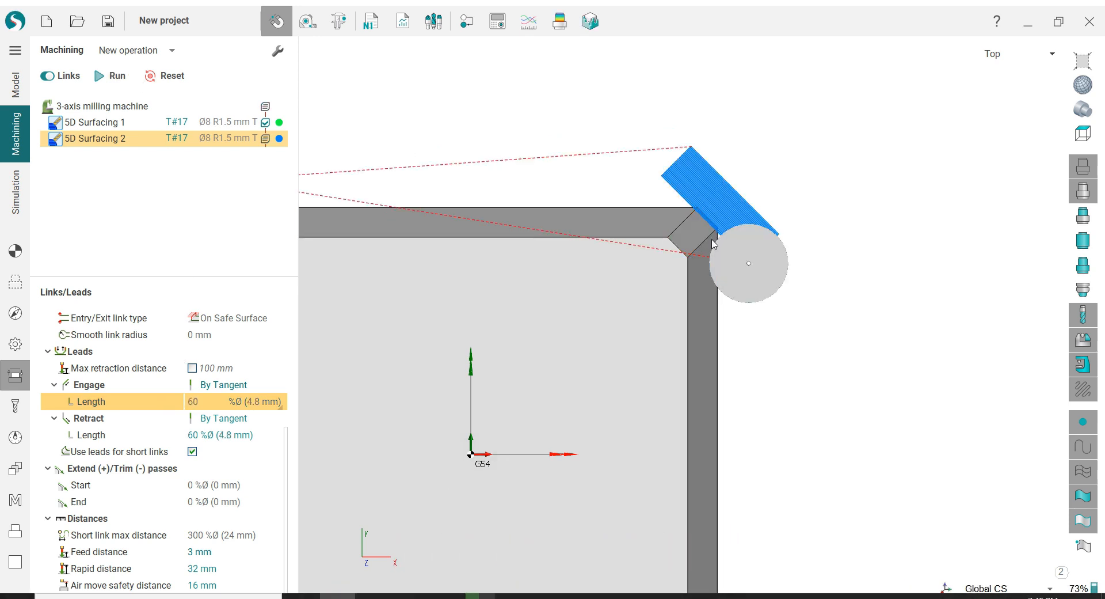
Inspect the shortened leads around the part, simulate 5D Surfacing 2 and raise the movement speed to watch the corner passes
scroll(800, 291, down, 3)
middle_drag(813, 382, 805, 255)
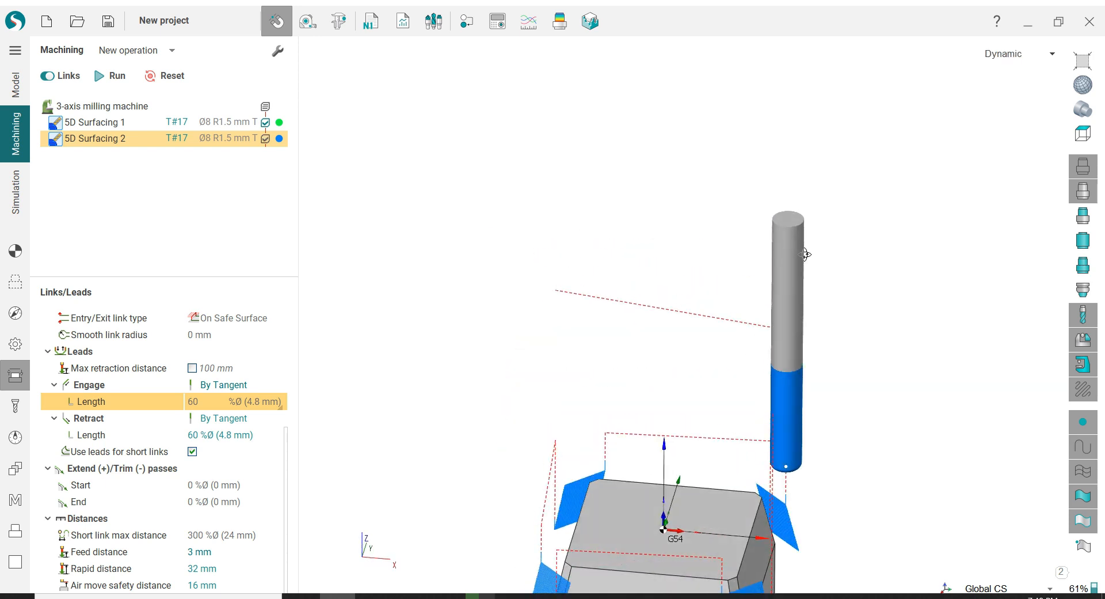
scroll(789, 259, down, 3)
scroll(794, 437, up, 3)
middle_drag(763, 323, 621, 262)
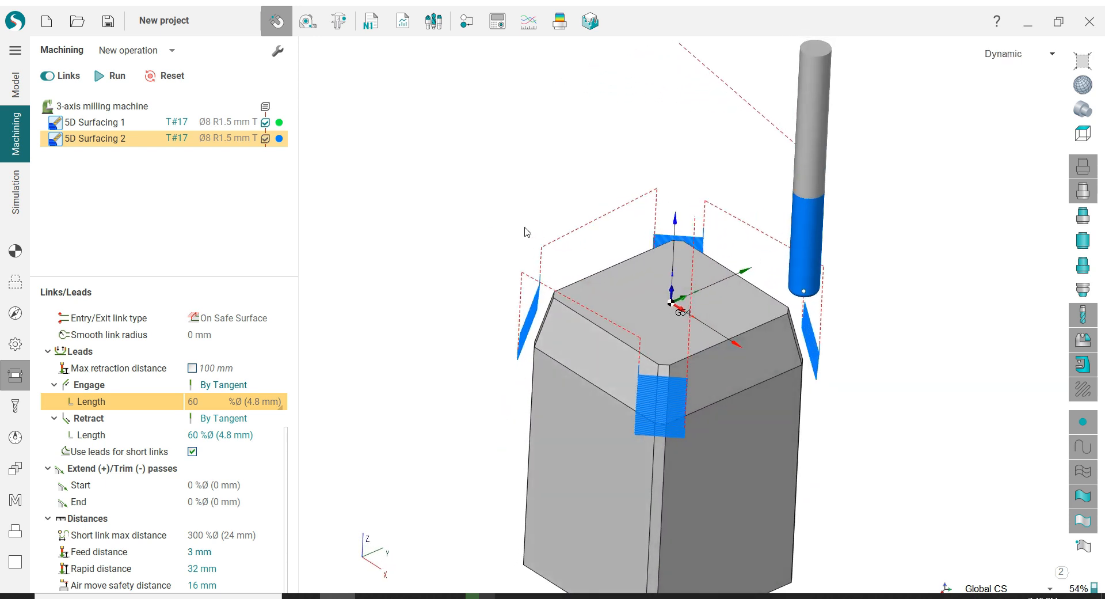
scroll(518, 230, up, 2)
click(16, 193)
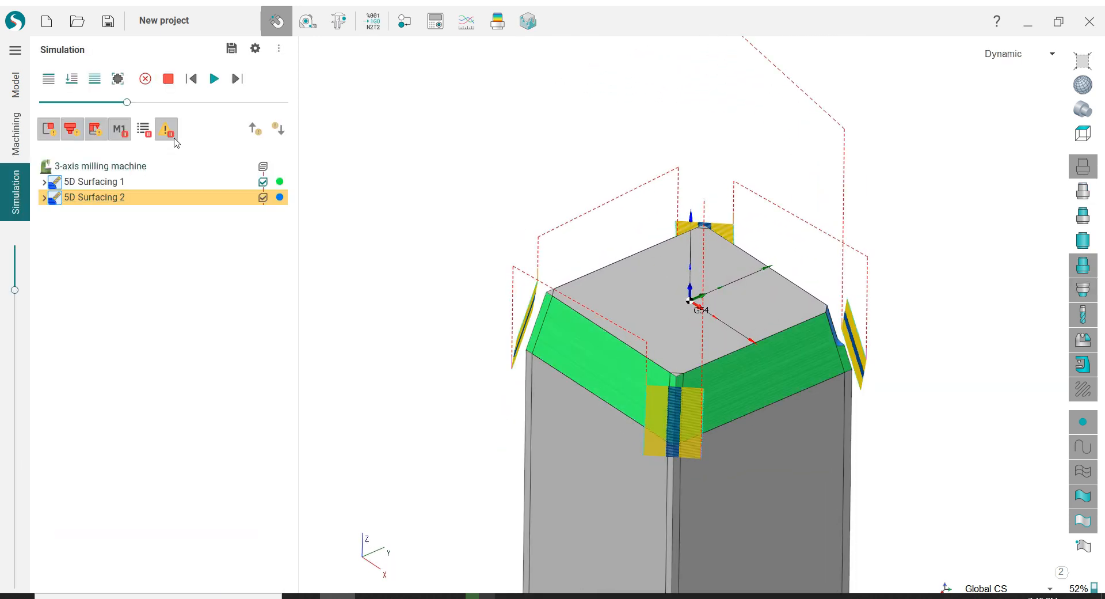
click(217, 80)
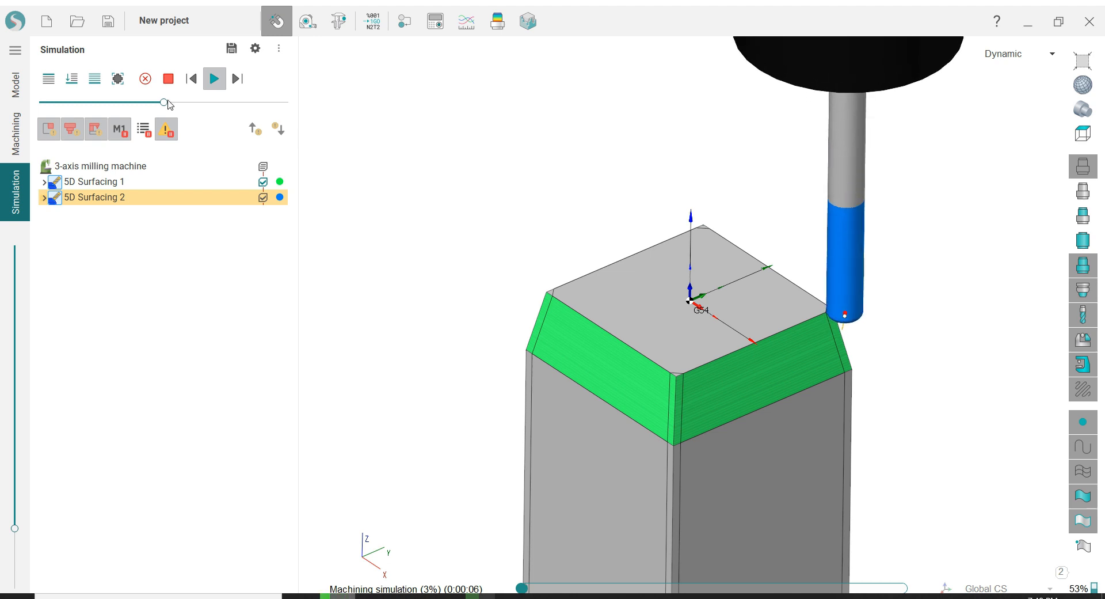
drag(164, 102, 205, 103)
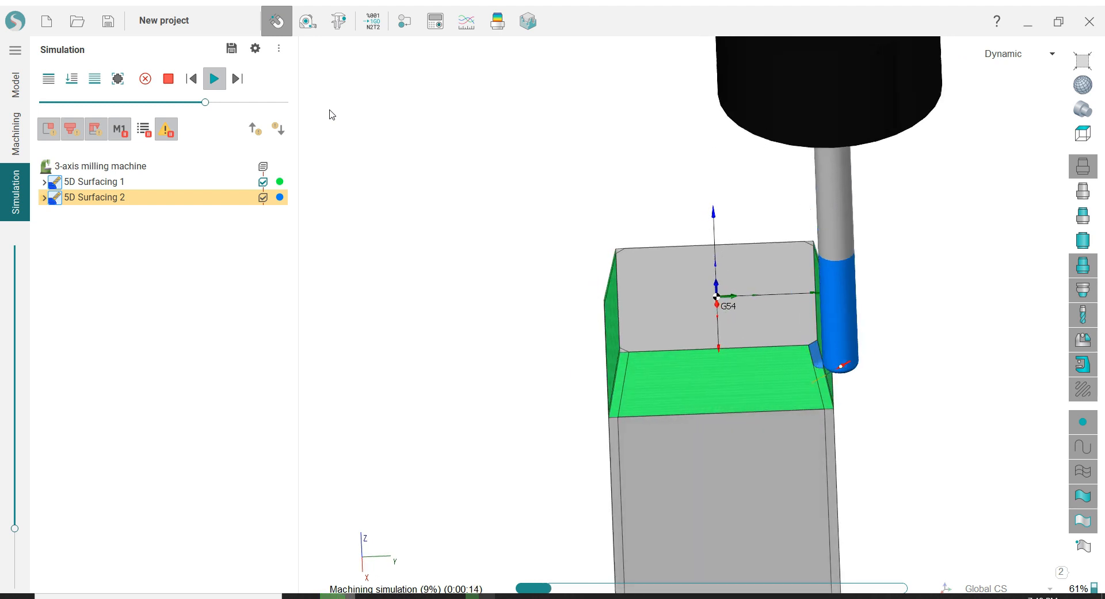
Copy the 5D Surfacing 1 operation and paste it after 5D Surfacing 2
click(17, 138)
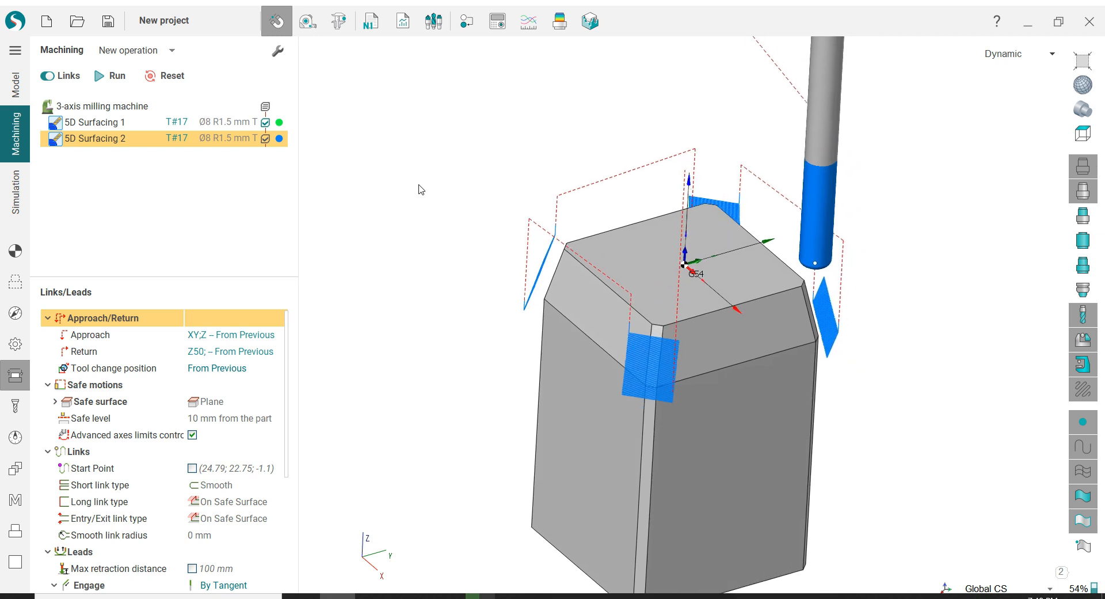
click(101, 123)
right_click(101, 123)
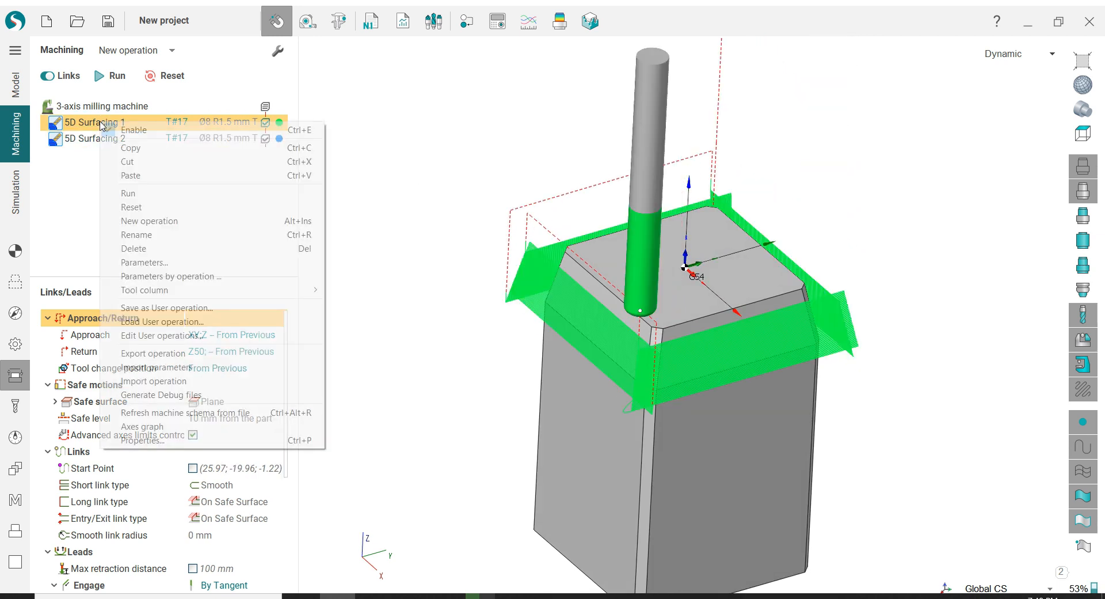
click(108, 146)
click(109, 140)
right_click(108, 142)
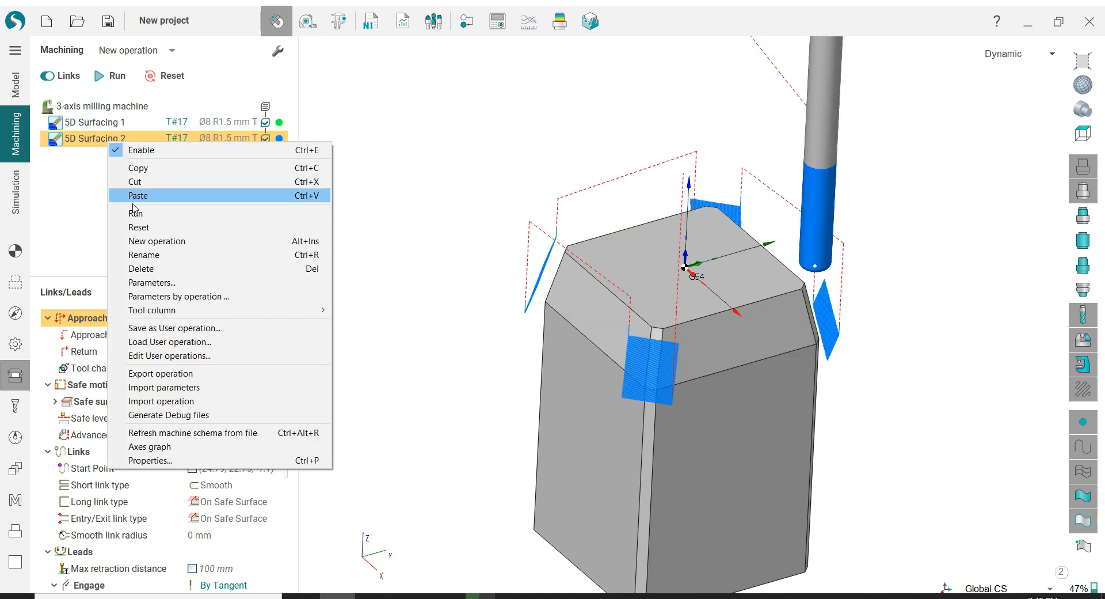
click(142, 199)
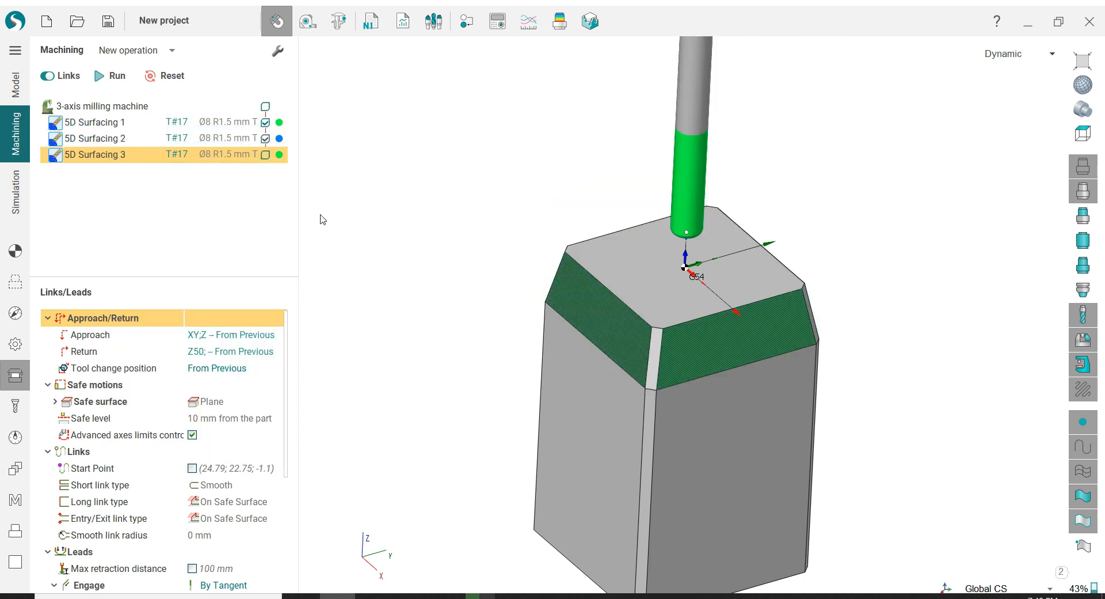
Open the job assignment of the pasted 5D Surfacing 3 and set the operation's colour to yellow
middle_drag(417, 208, 432, 227)
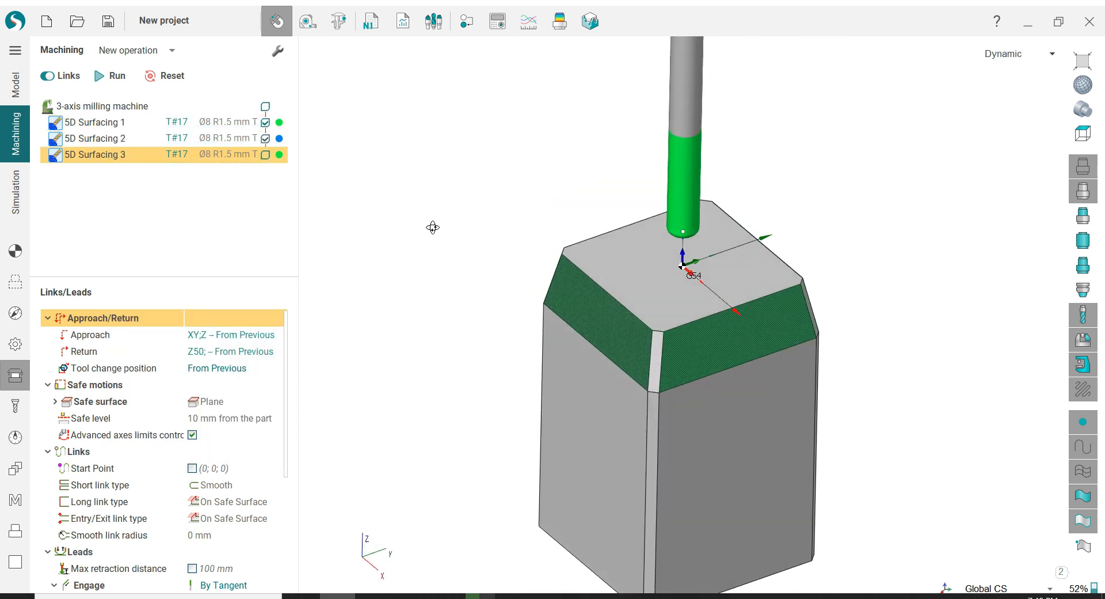
click(16, 285)
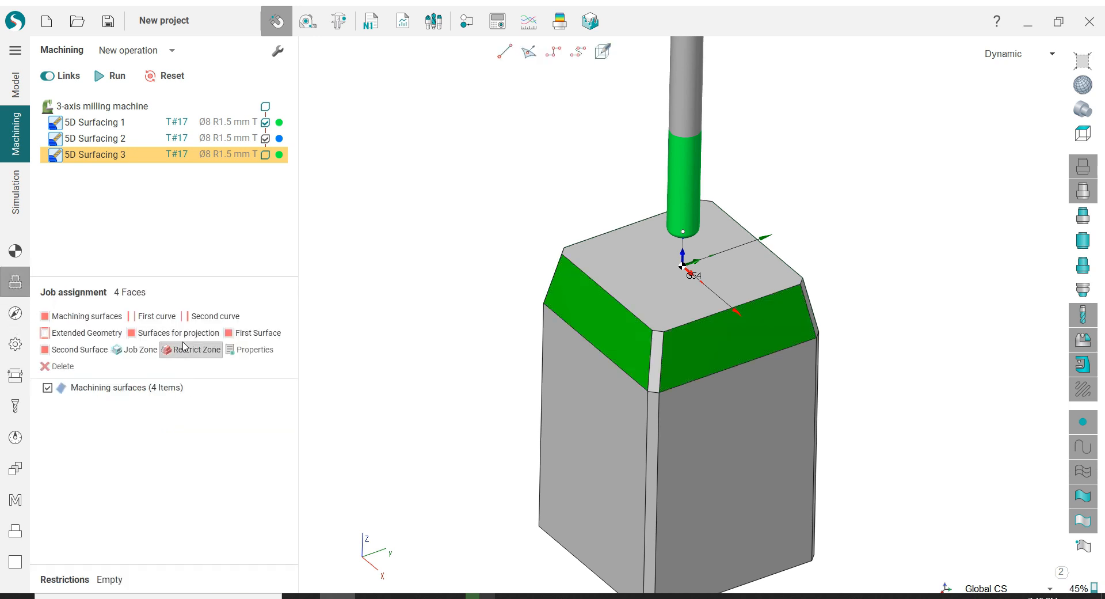
click(280, 155)
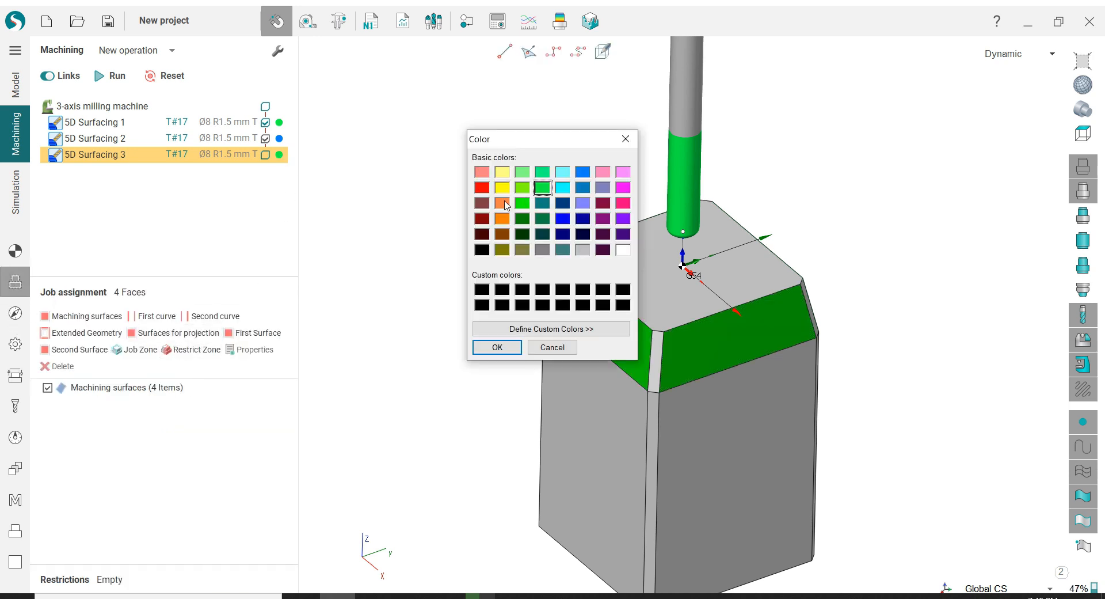
click(502, 348)
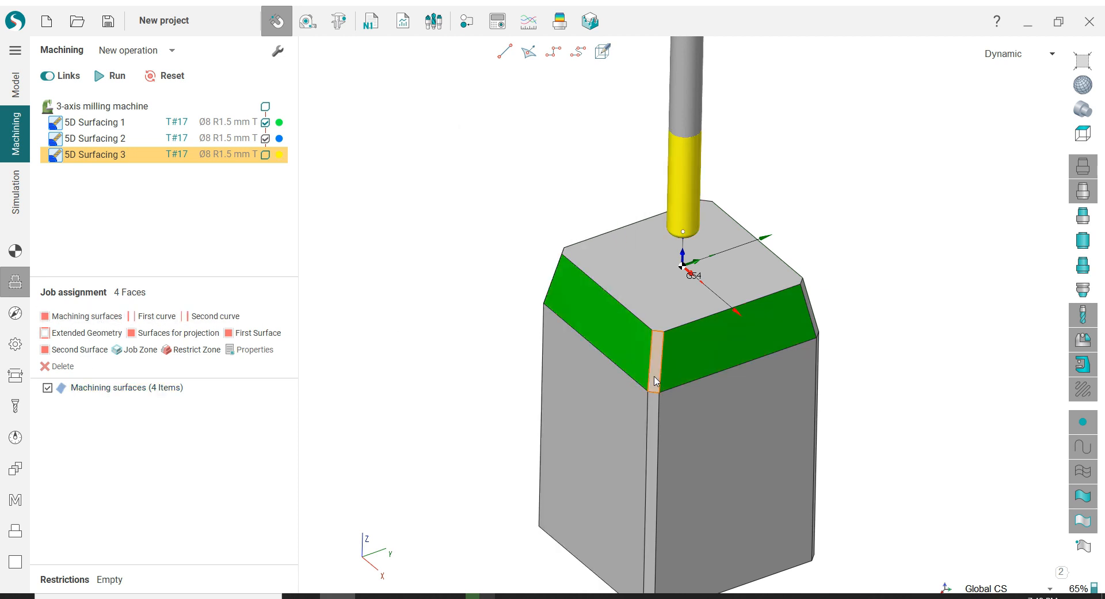
Add the four narrow corner chamfer faces to the machining surfaces of 5D Surfacing 3
scroll(838, 357, up, 3)
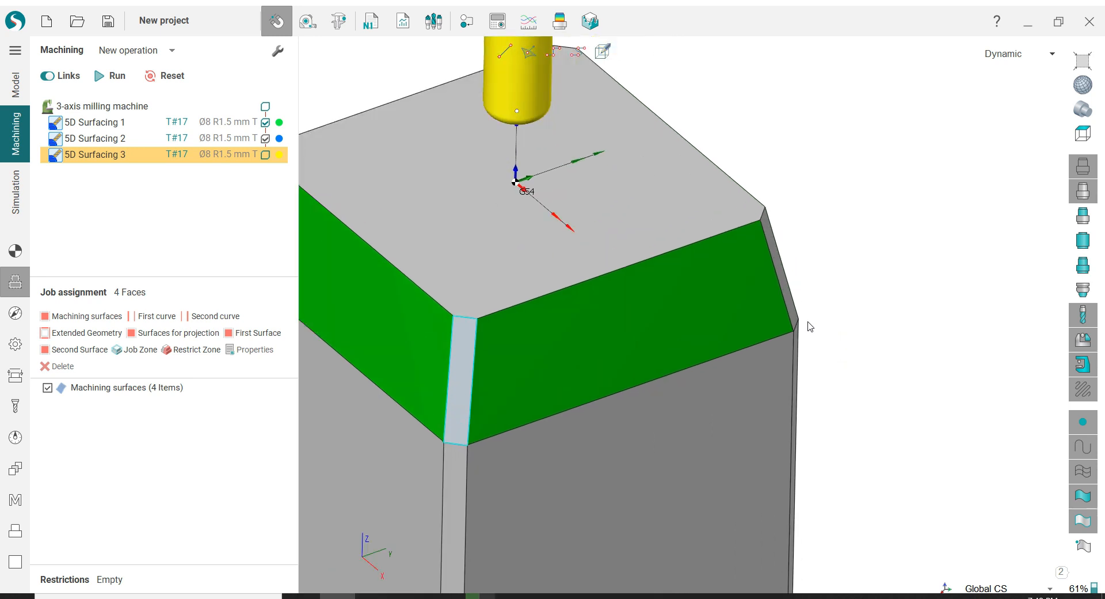
click(797, 318)
scroll(769, 395, down, 2)
middle_drag(471, 280, 561, 328)
click(380, 238)
scroll(444, 276, down, 3)
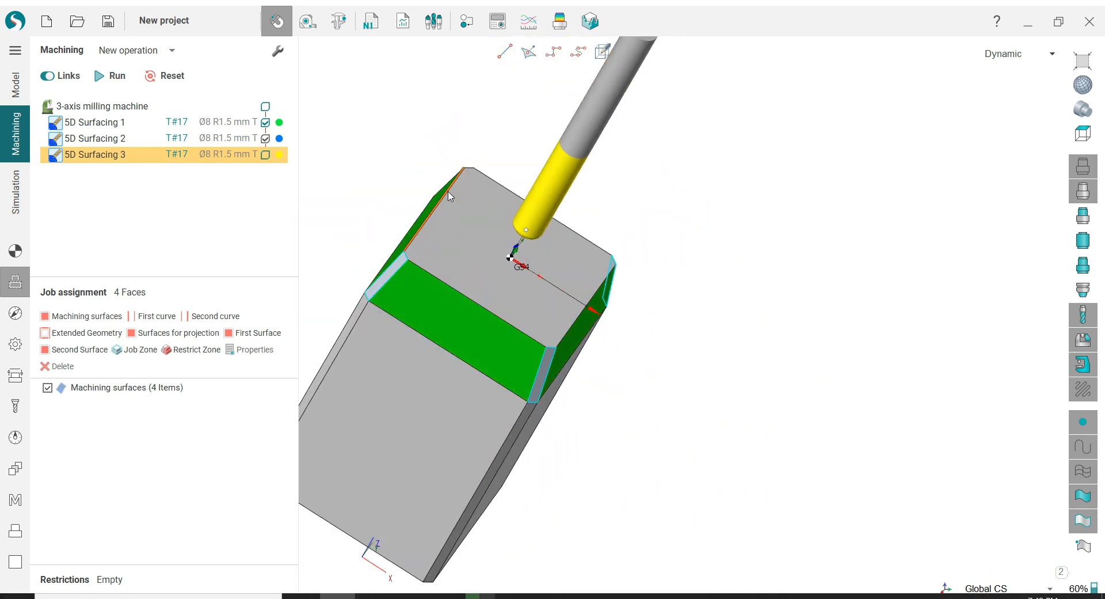
middle_drag(447, 248, 447, 300)
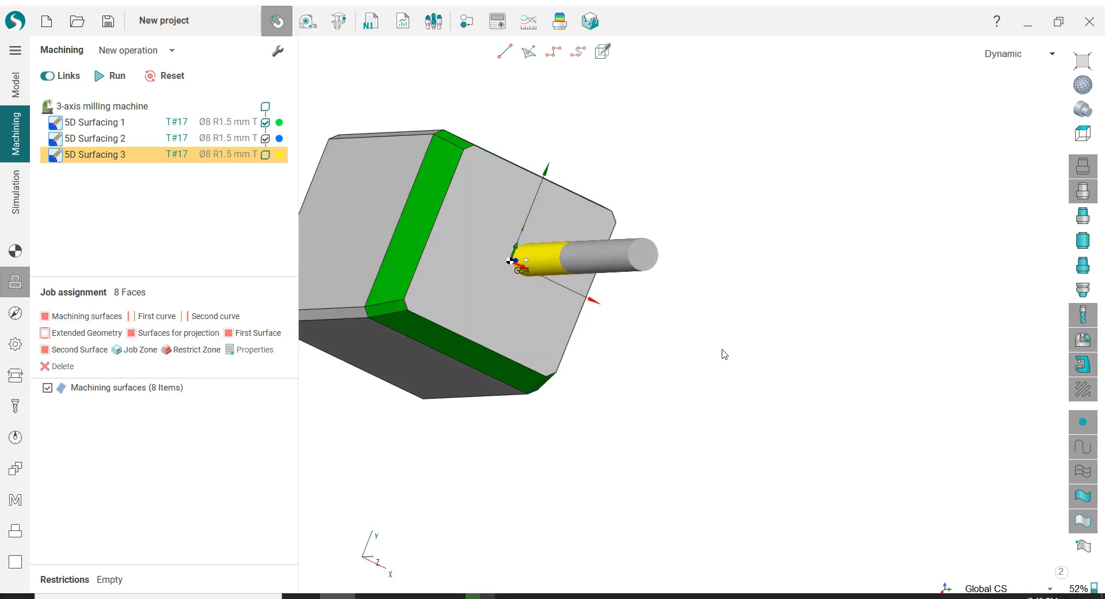
middle_drag(724, 354, 755, 259)
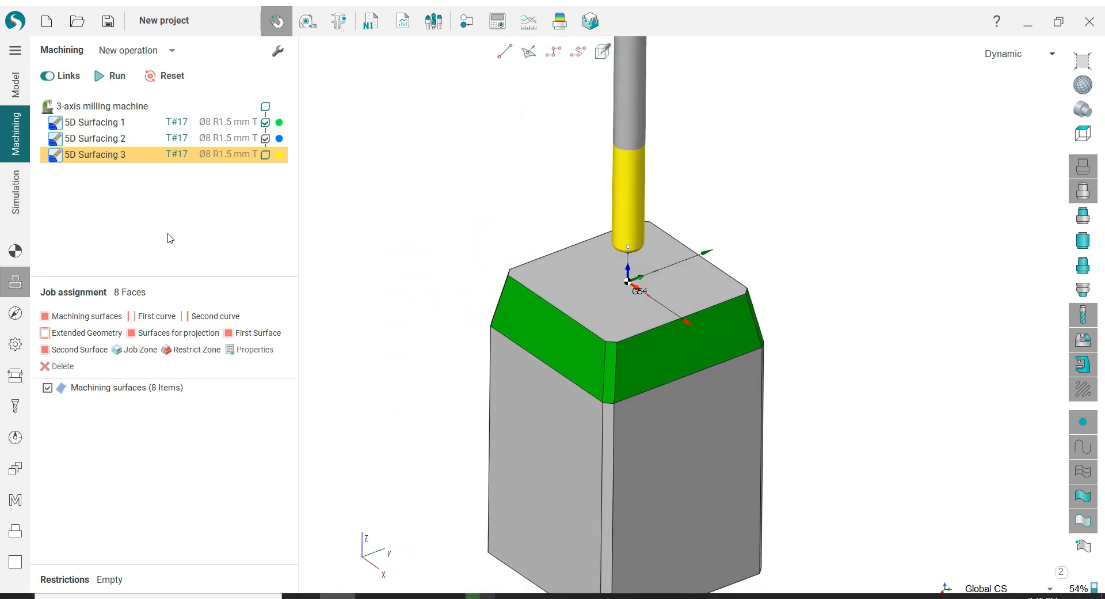
Calculate 5D Surfacing 3 on all eight chamfer faces and inspect its toolpath around the corners
click(113, 76)
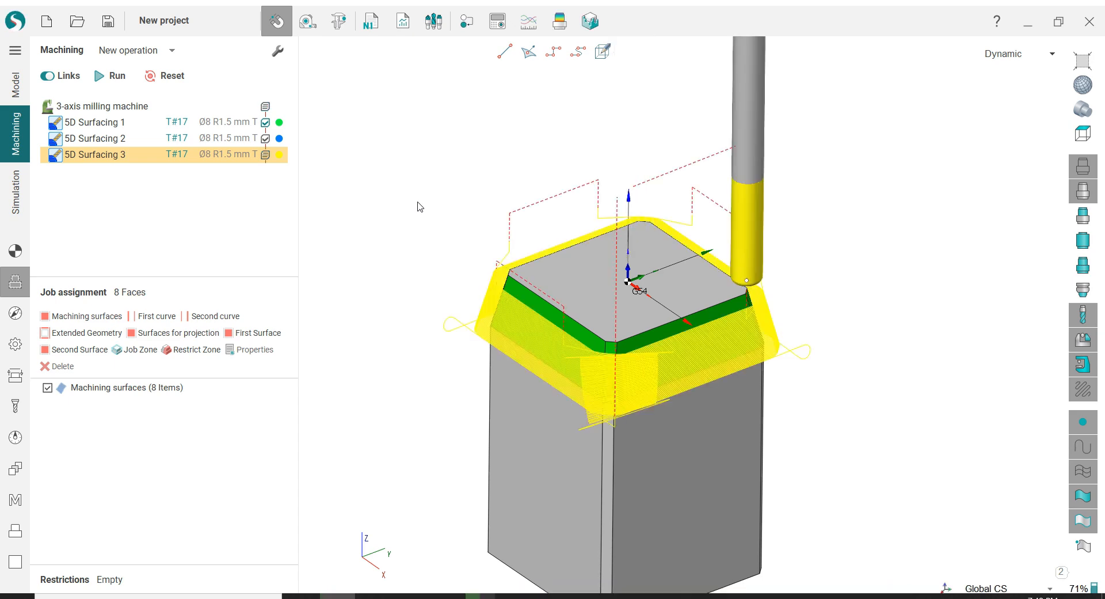
middle_drag(421, 207, 520, 242)
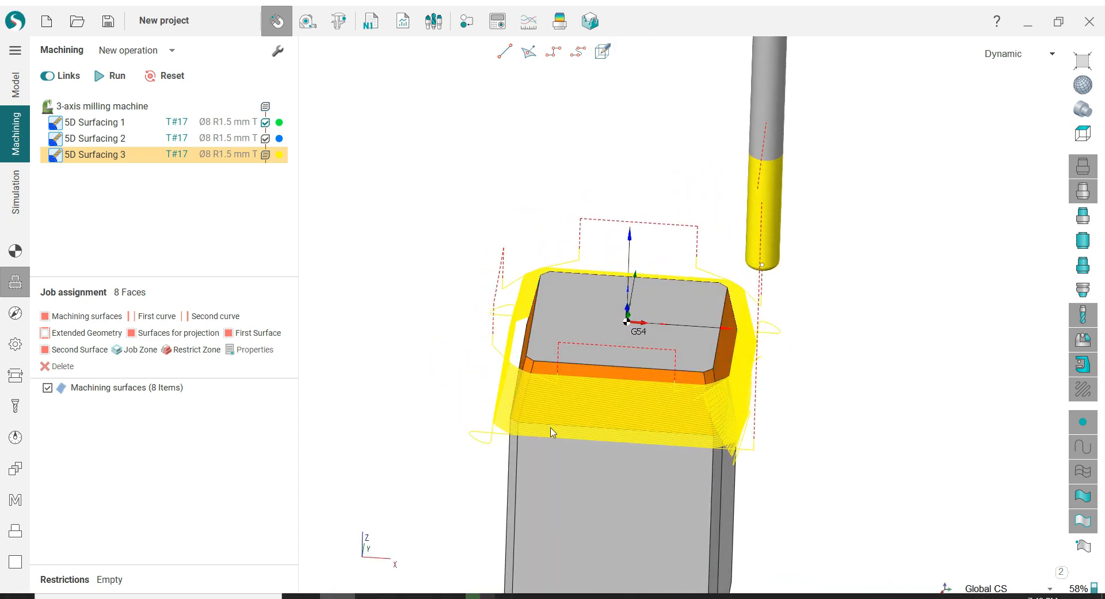
scroll(551, 433, up, 4)
middle_drag(506, 370, 566, 366)
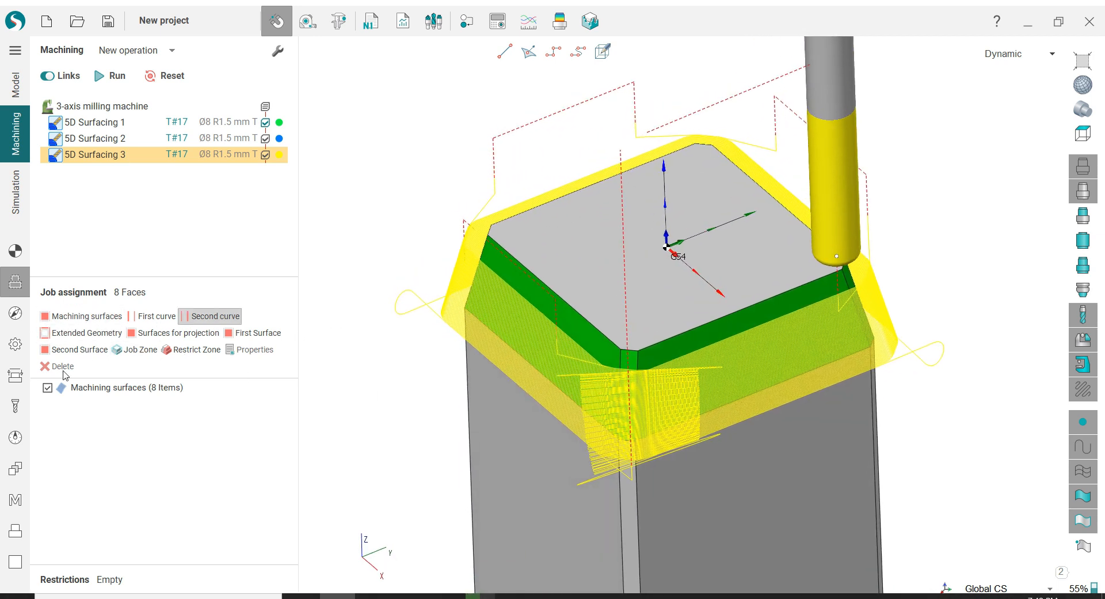
Turn off the use of leads for short links in 5D Surfacing 3, recalculate it and inspect the passes at the front corner
click(15, 375)
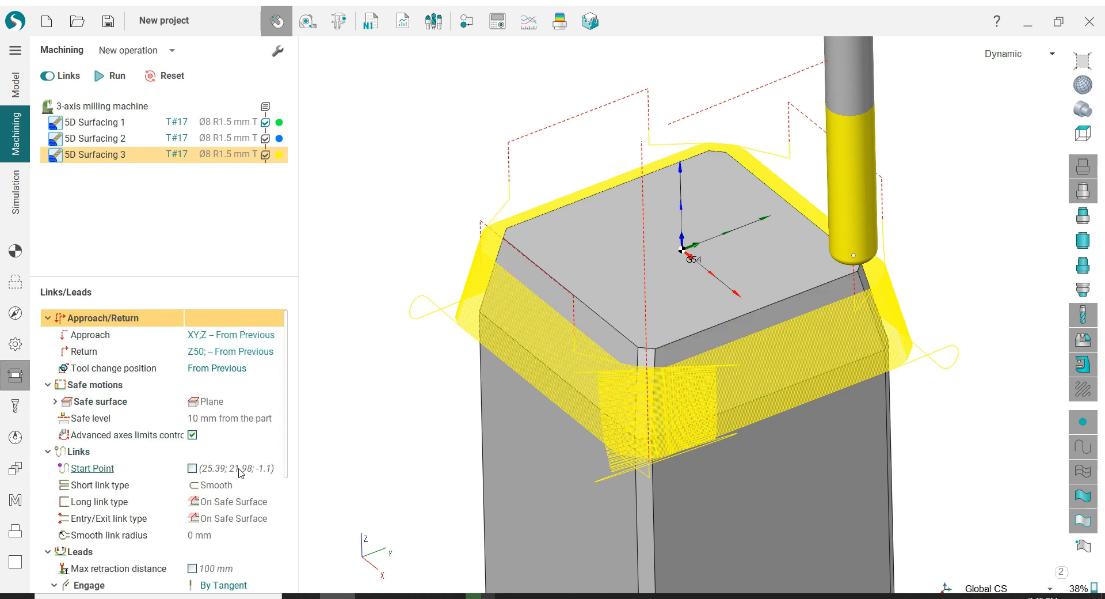
drag(286, 454, 289, 551)
click(193, 487)
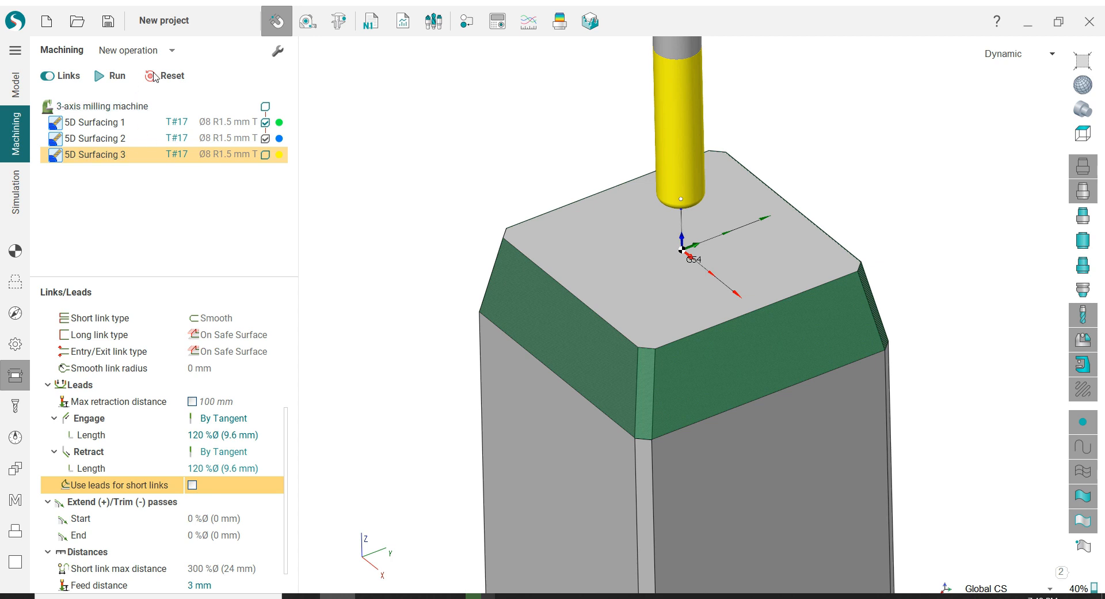
click(113, 76)
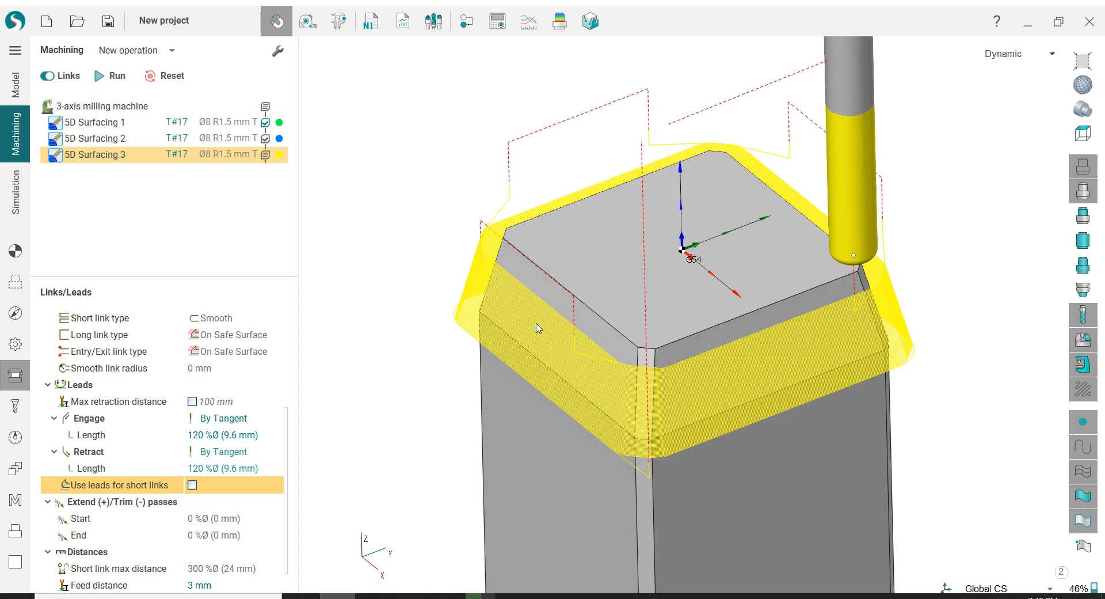
scroll(660, 383, up, 6)
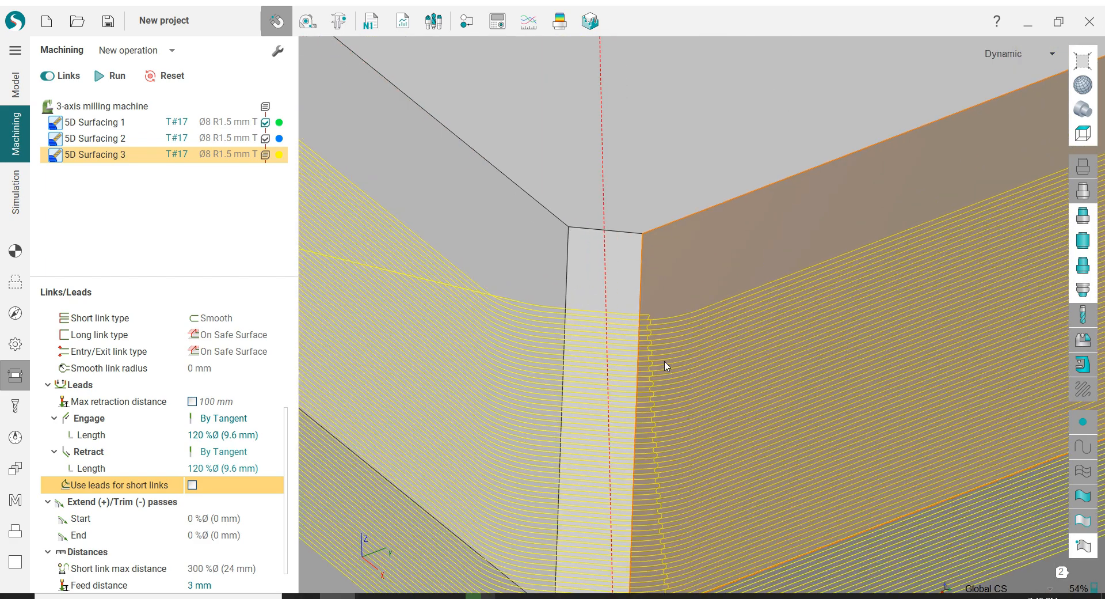
scroll(654, 369, down, 7)
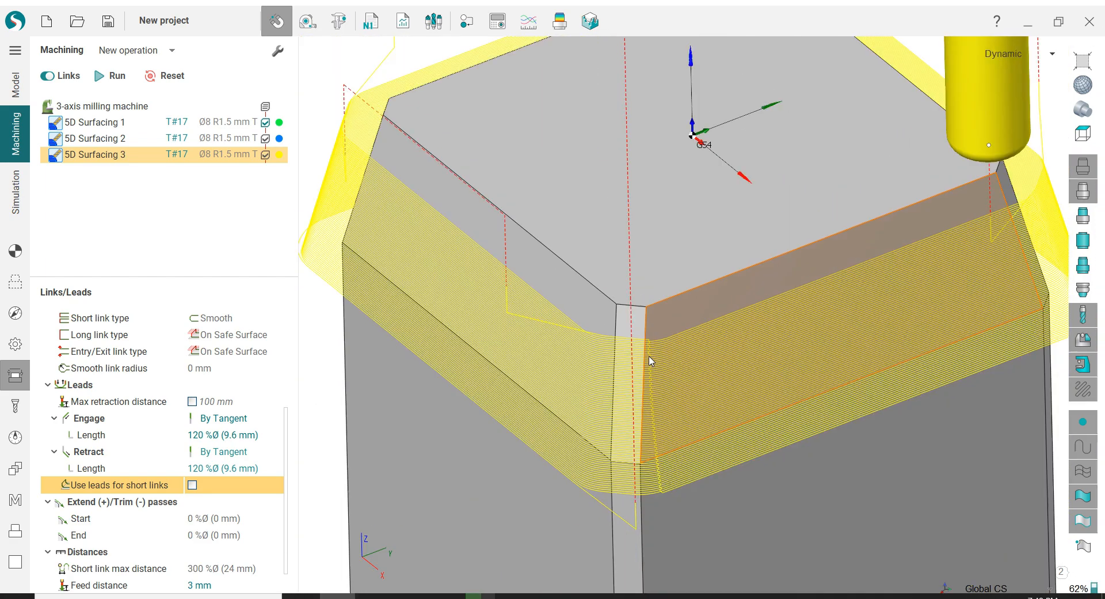
Set the short link type of 5D Surfacing 3 to Straight, recalculate it and inspect the links between passes at the front corner
scroll(651, 364, up, 6)
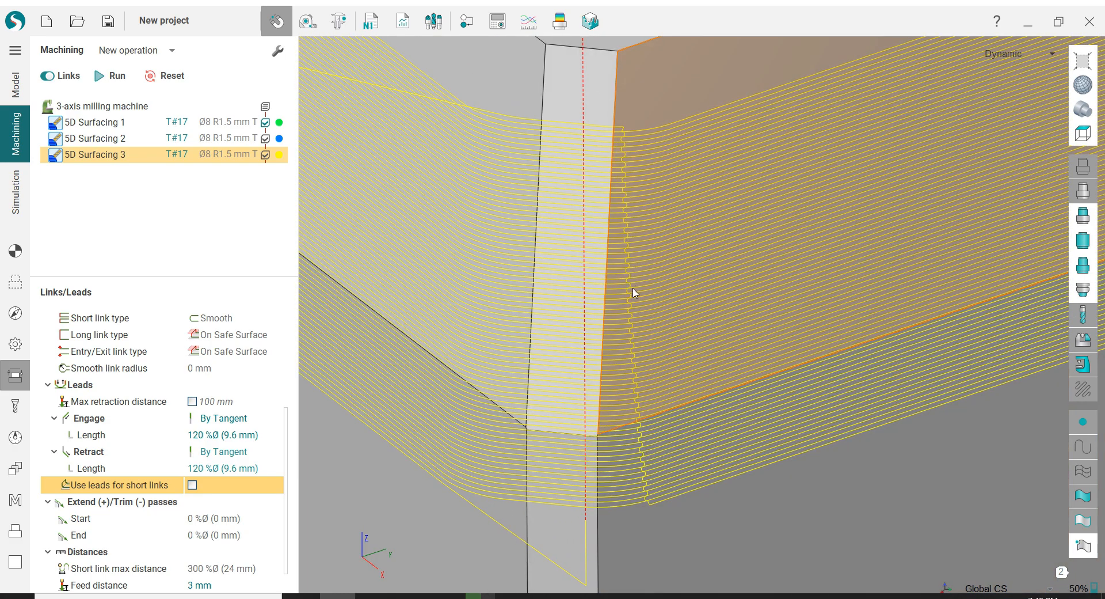
scroll(633, 294, down, 5)
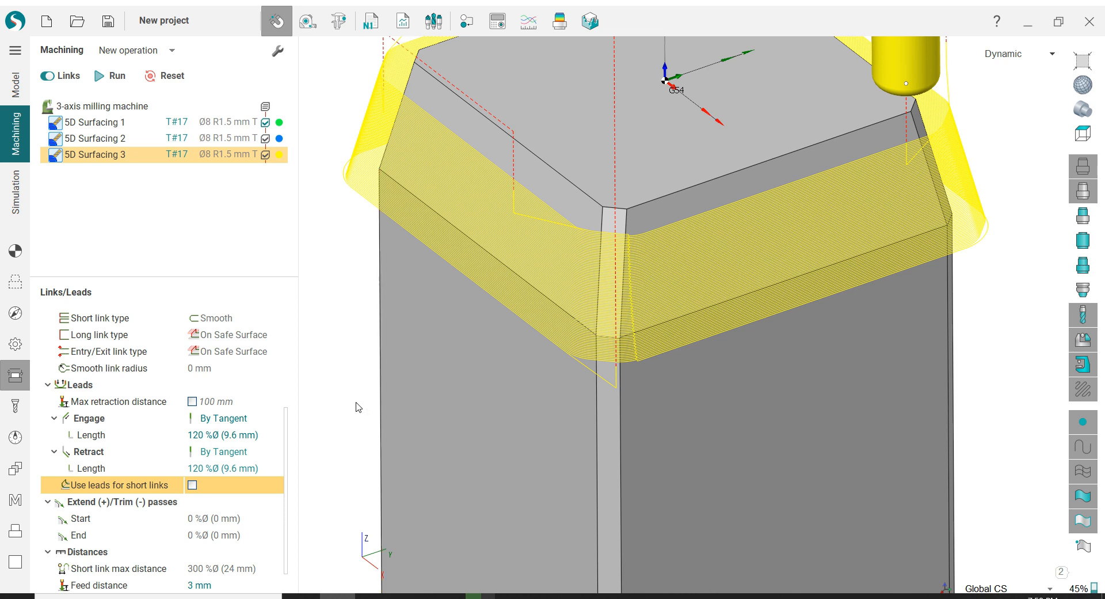
scroll(286, 455, down, 2)
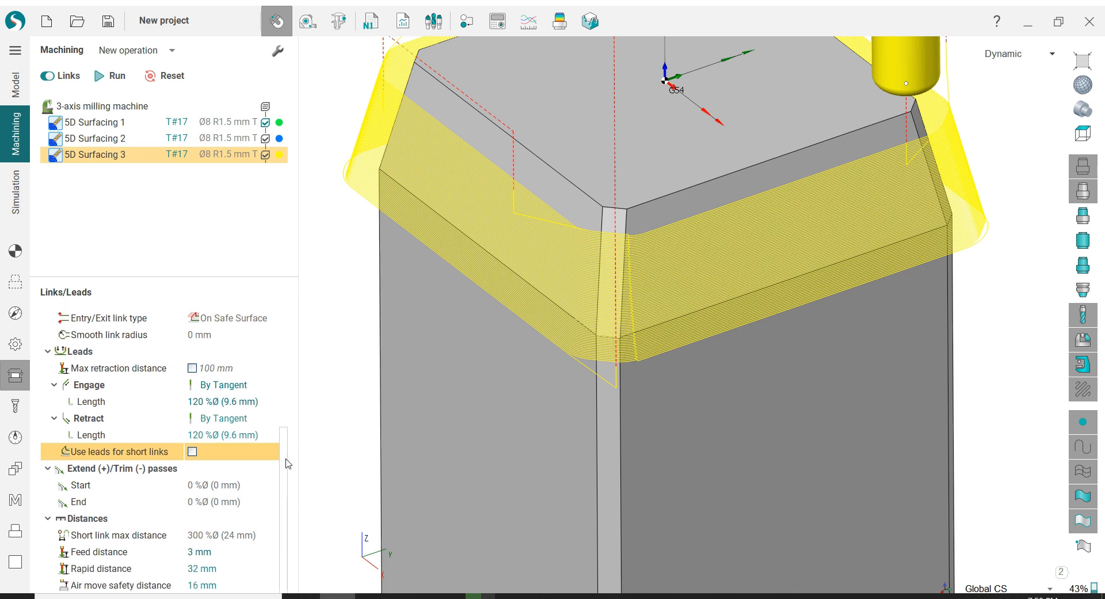
scroll(282, 449, up, 6)
click(228, 385)
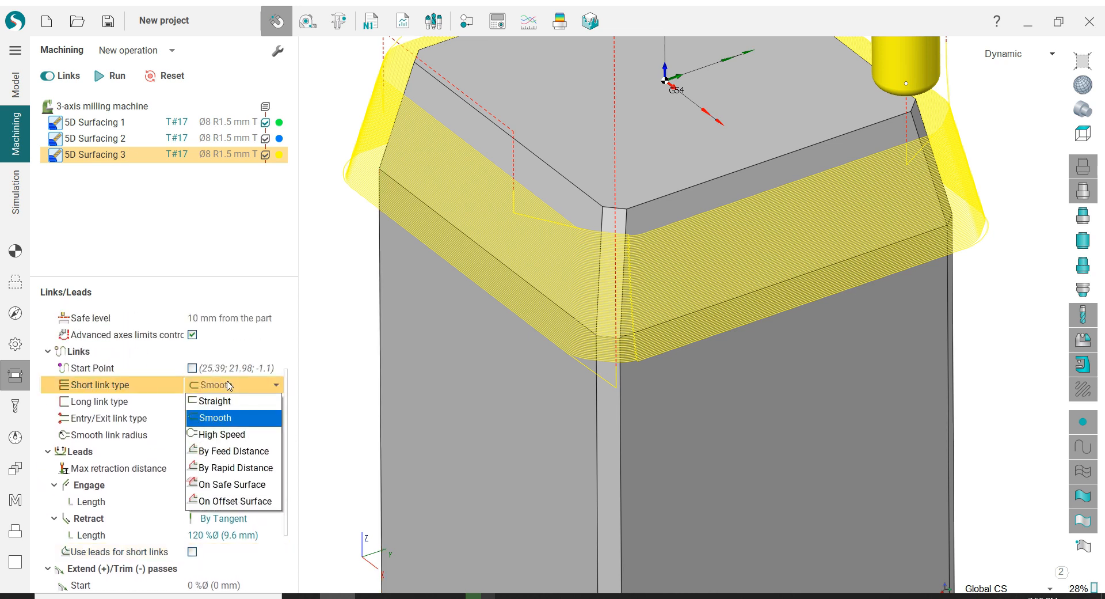
click(228, 401)
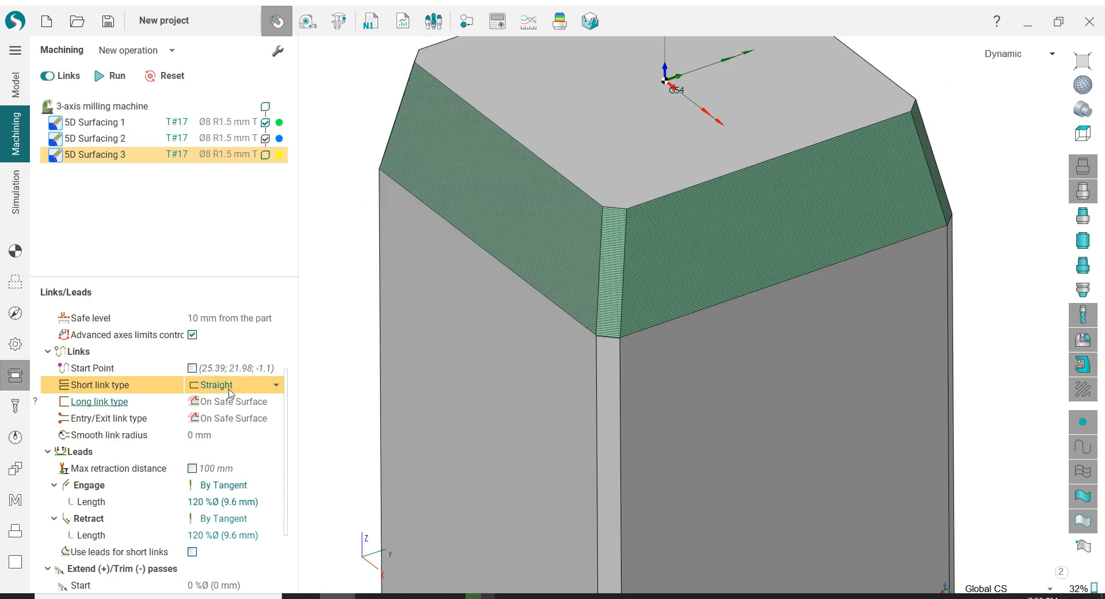
click(121, 85)
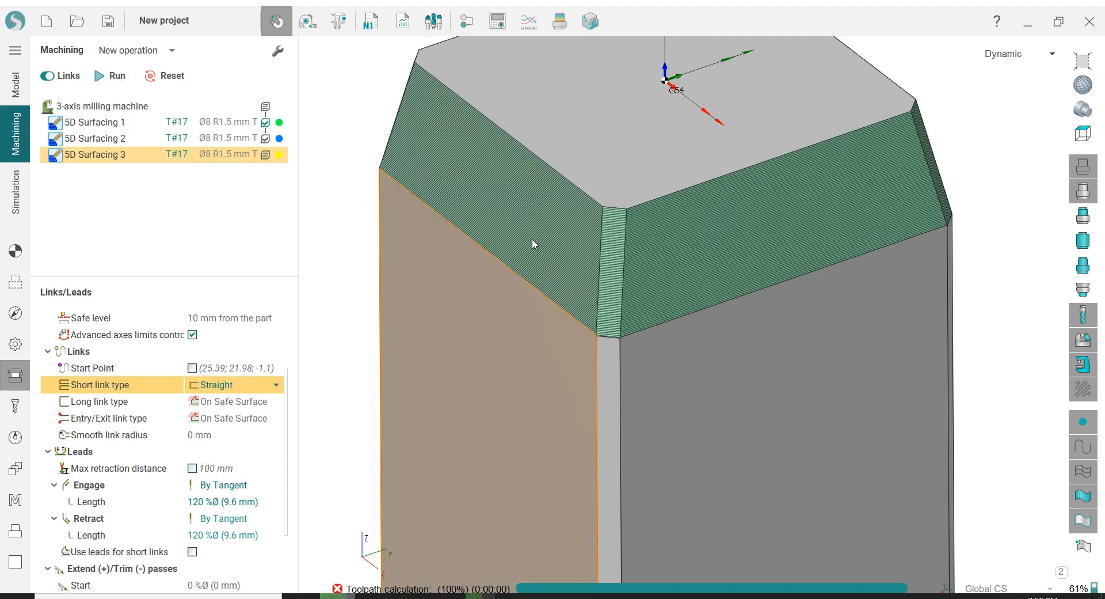
scroll(616, 246, up, 5)
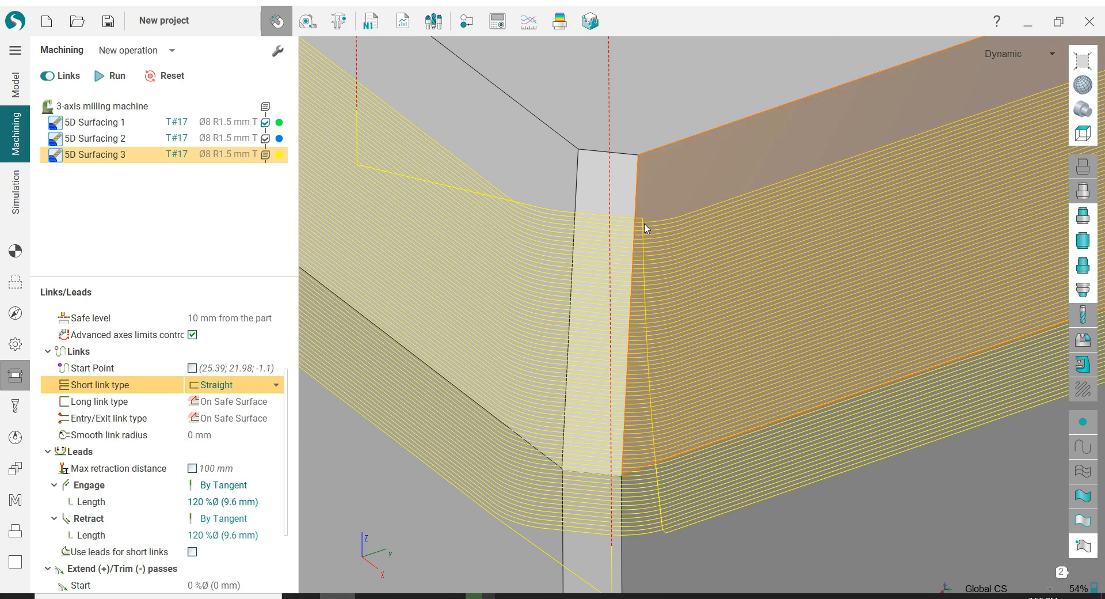
scroll(616, 387, down, 10)
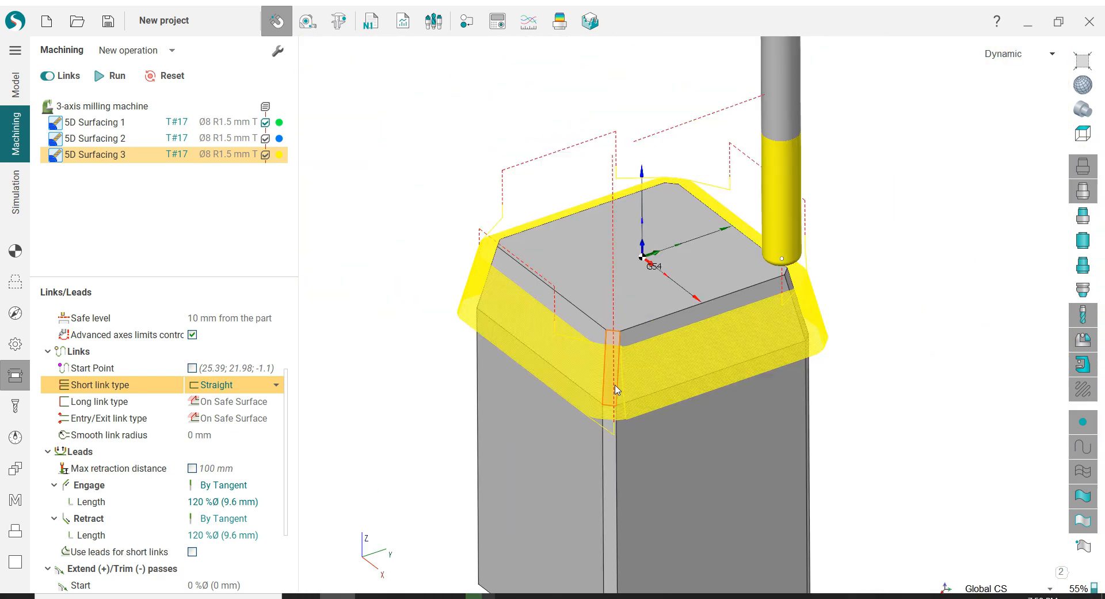
mouse_move(579, 332)
middle_down()
mouse_move(712, 274)
mouse_move(589, 338)
middle_up()
scroll(617, 378, up, 8)
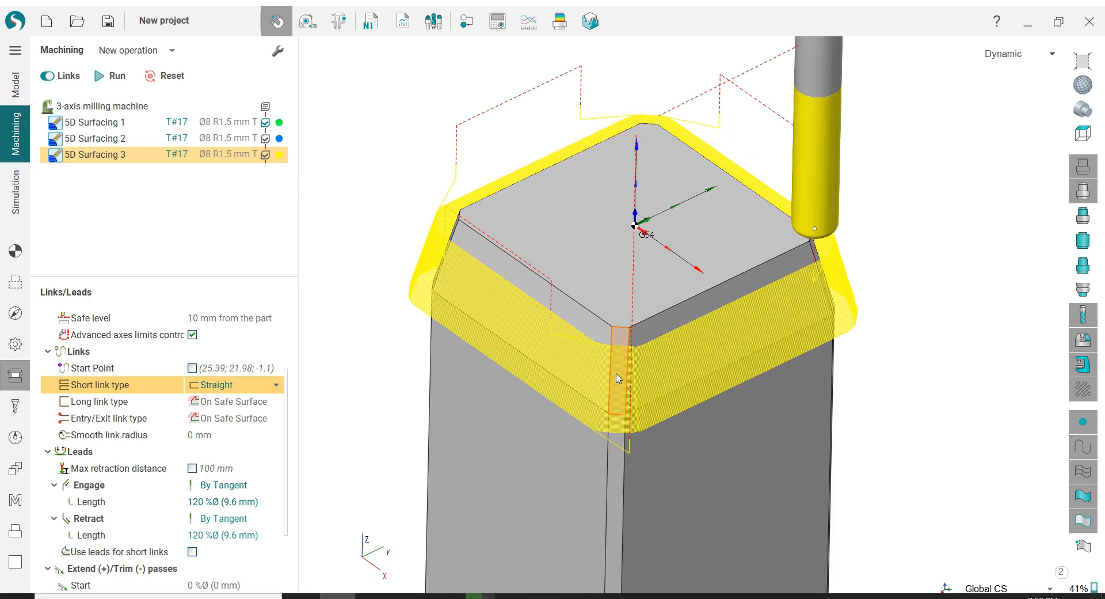
middle_drag(602, 370, 592, 324)
scroll(618, 364, down, 8)
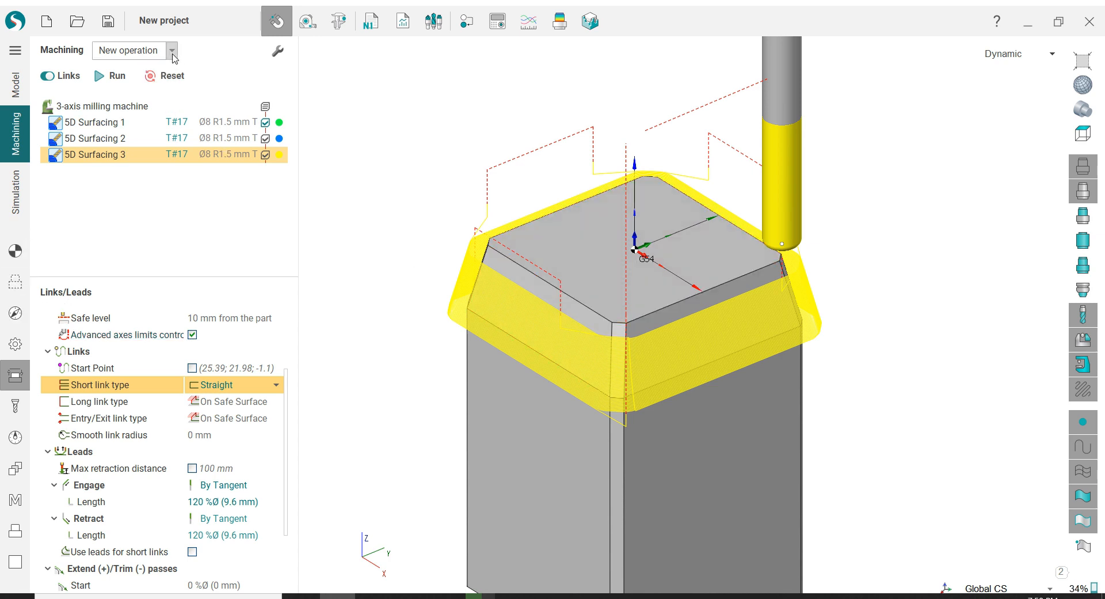
Add a Finishing waterline operation after 5D Surfacing 3 and set its colour to orange
click(18, 253)
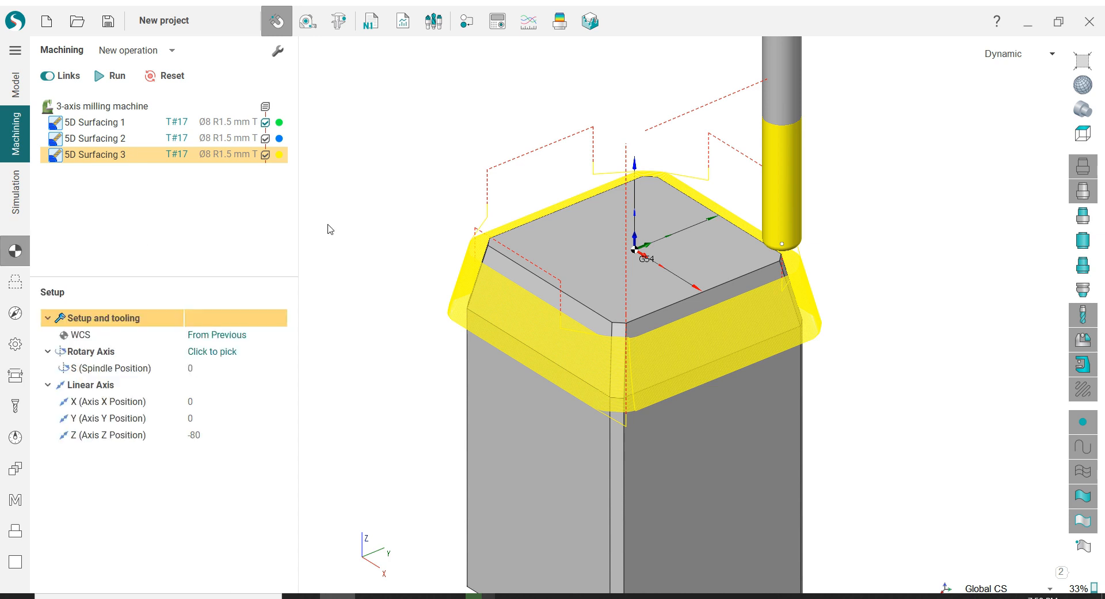
click(175, 52)
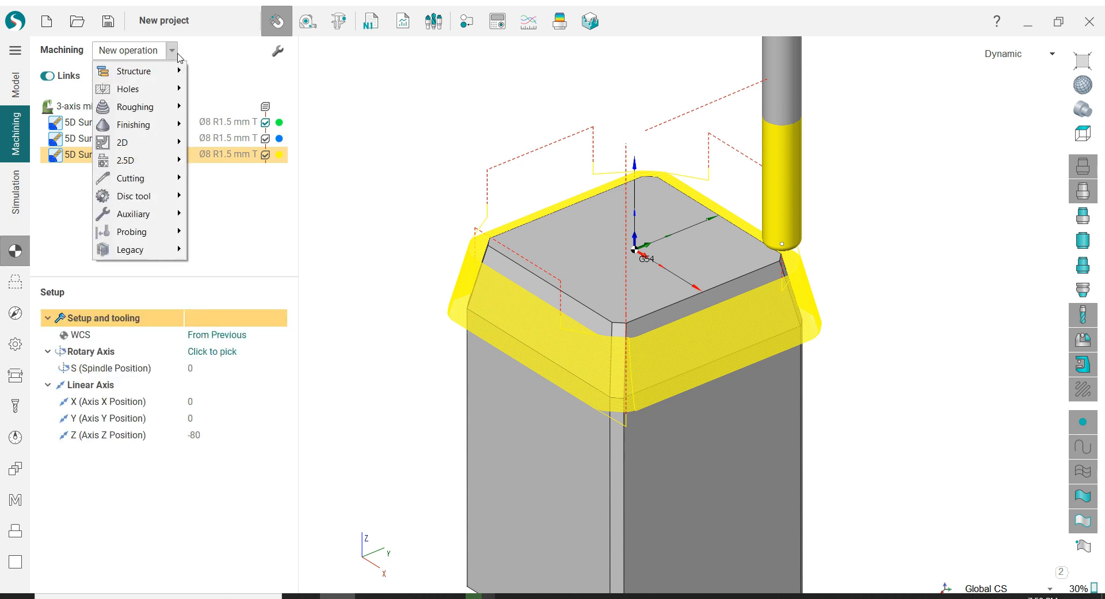
mouse_move(155, 87)
mouse_move(145, 126)
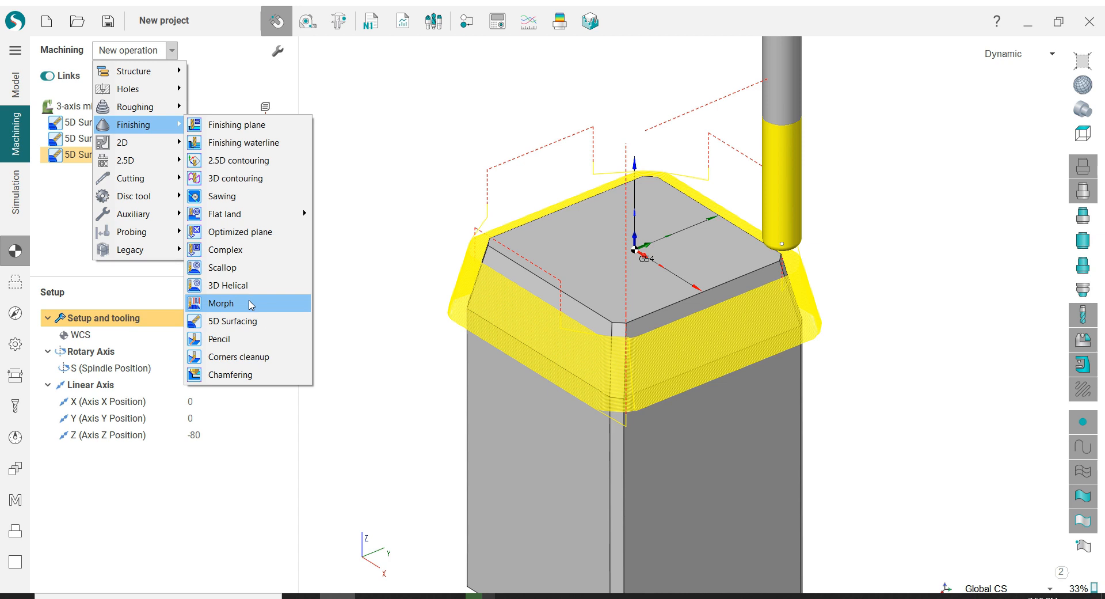
click(242, 142)
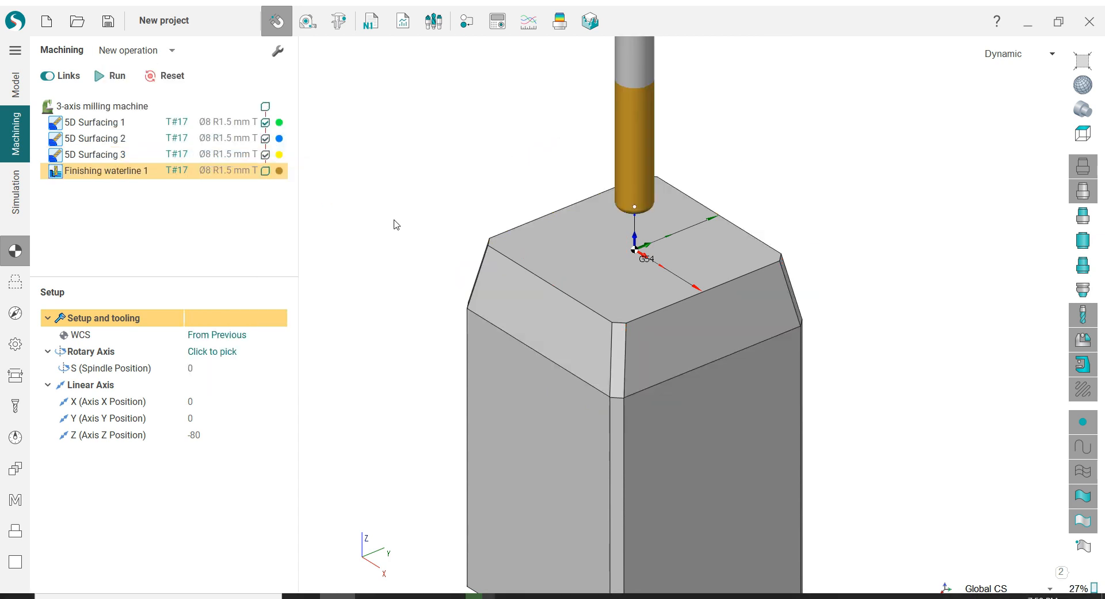
middle_drag(407, 219, 409, 219)
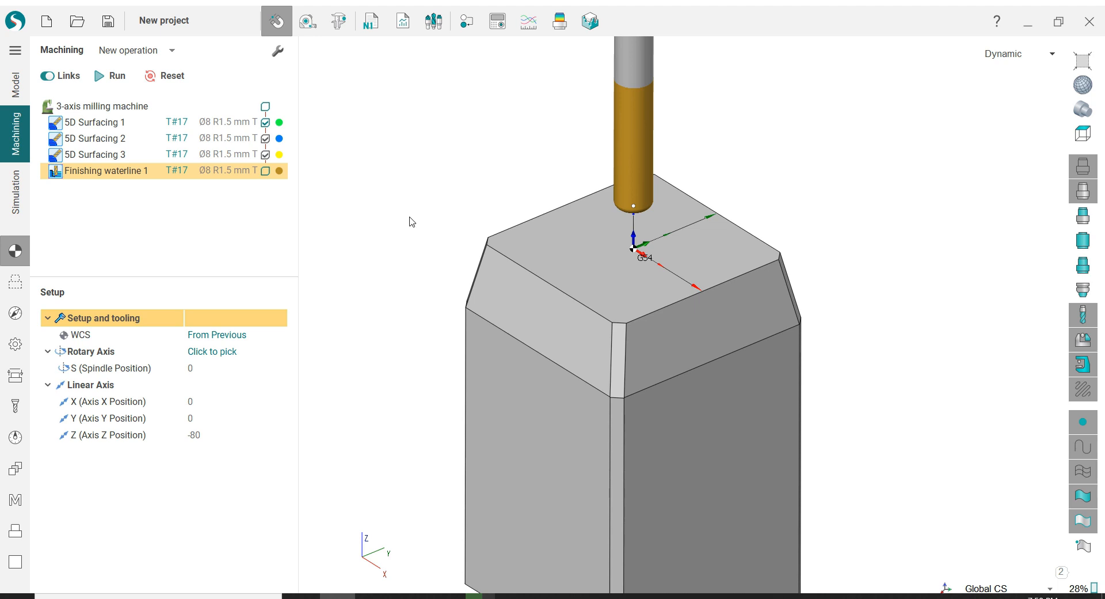
click(279, 171)
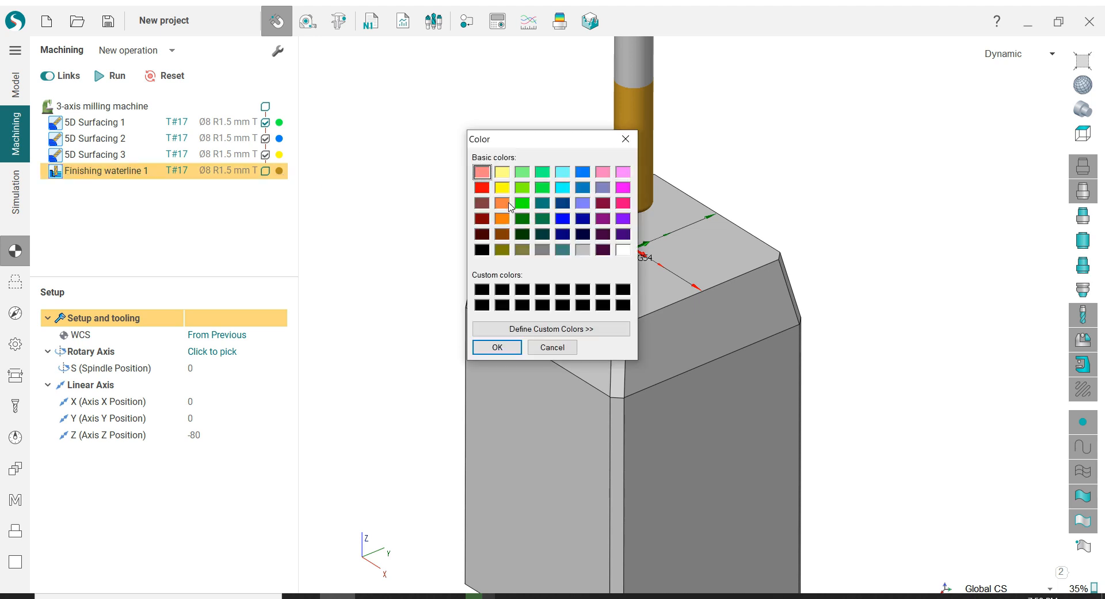
click(510, 348)
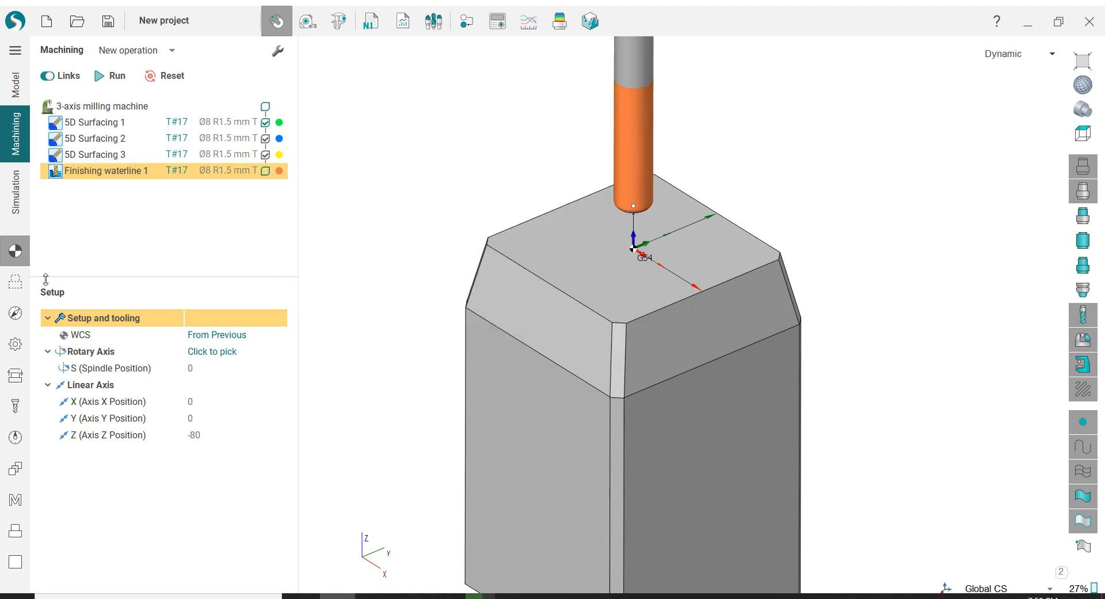
Assign all eight sloped and corner chamfer faces as machining faces in the job assignment of Finishing waterline 1
click(16, 284)
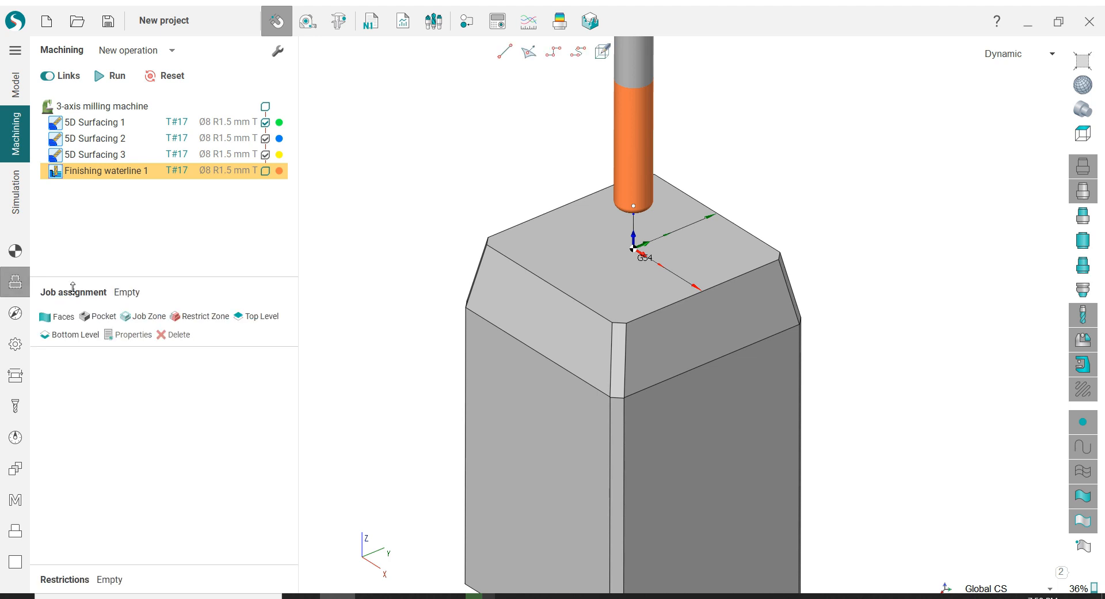
click(717, 309)
click(618, 357)
click(564, 348)
middle_drag(501, 340, 582, 308)
click(429, 385)
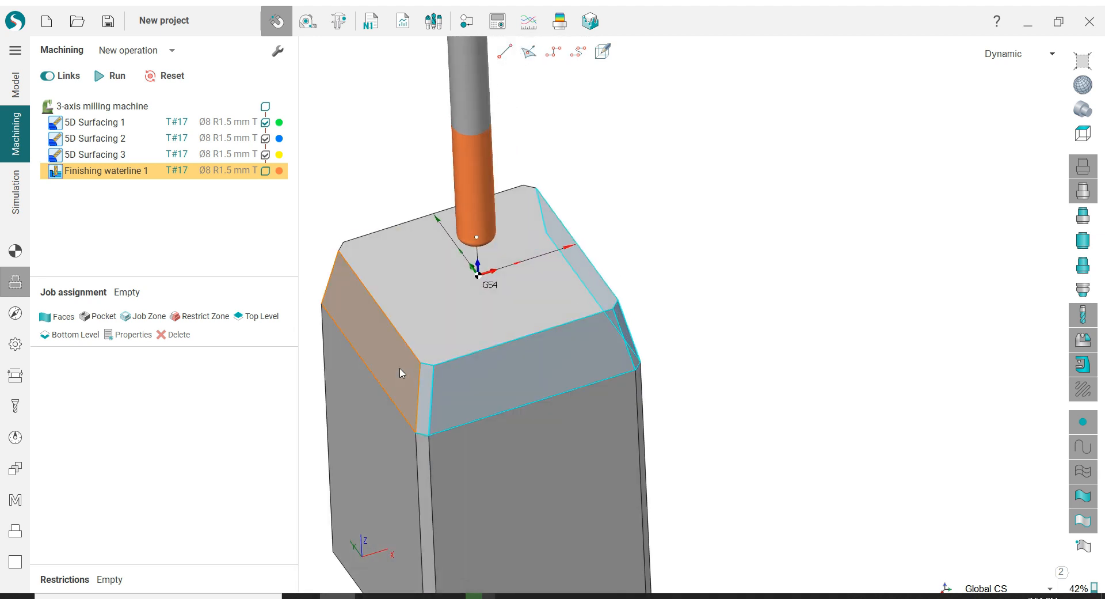
click(402, 371)
middle_drag(638, 374, 427, 308)
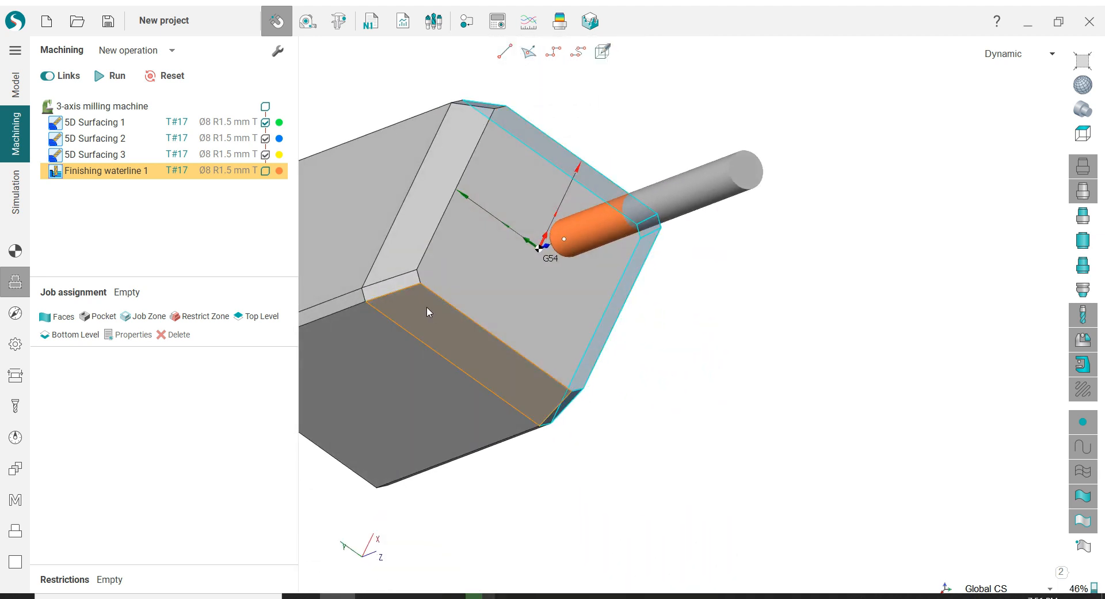
click(482, 162)
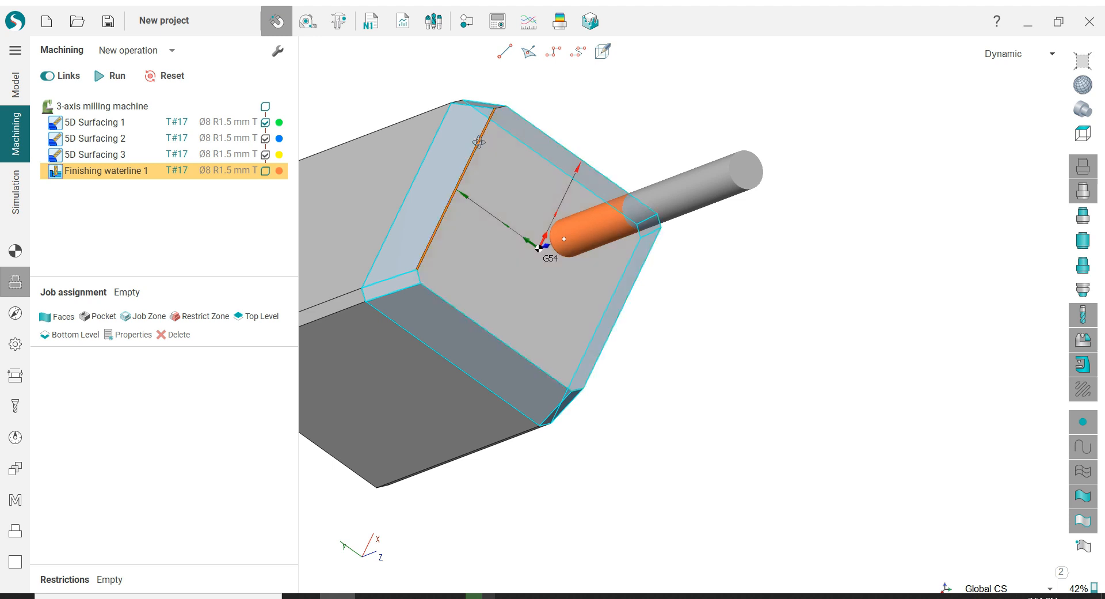
middle_drag(482, 163, 484, 119)
click(484, 120)
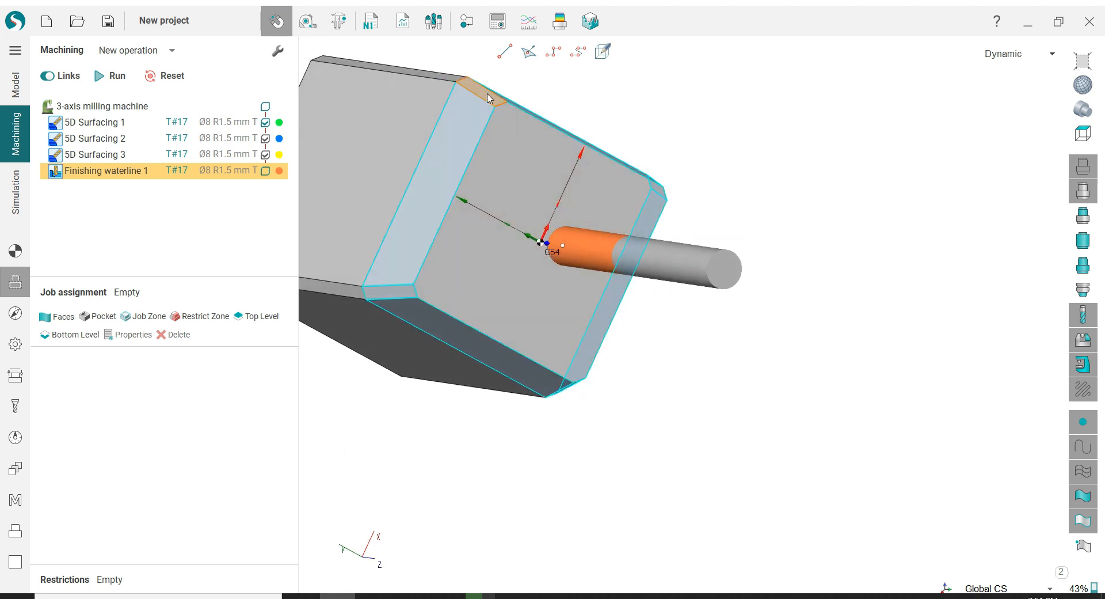
click(72, 317)
Set the depth step of Finishing waterline 1 to 0.2 mm in its strategy
middle_drag(648, 391, 506, 271)
click(16, 312)
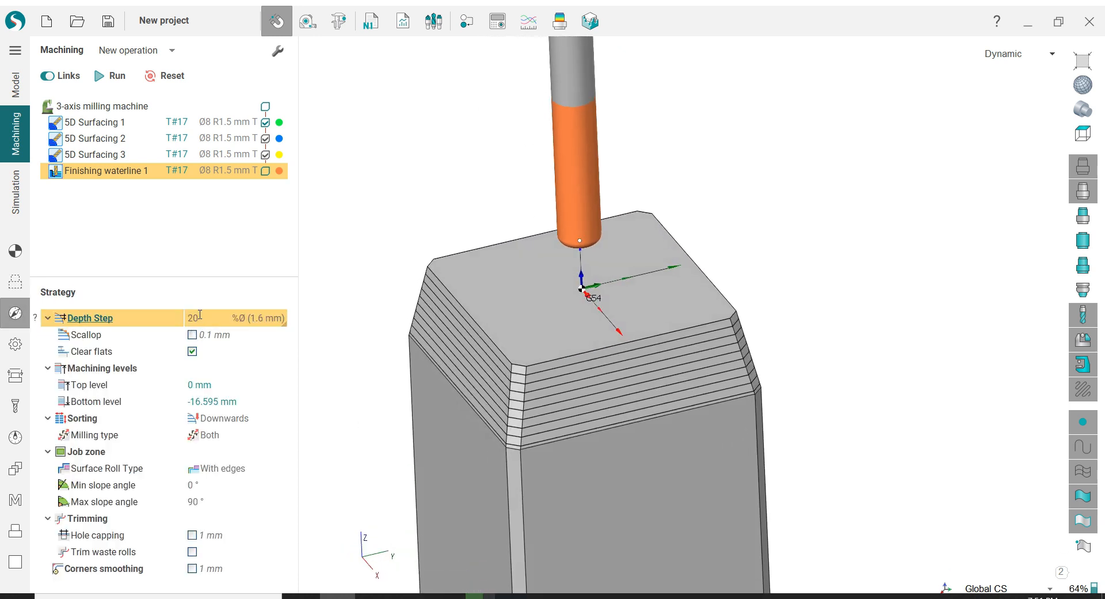
click(254, 320)
click(240, 335)
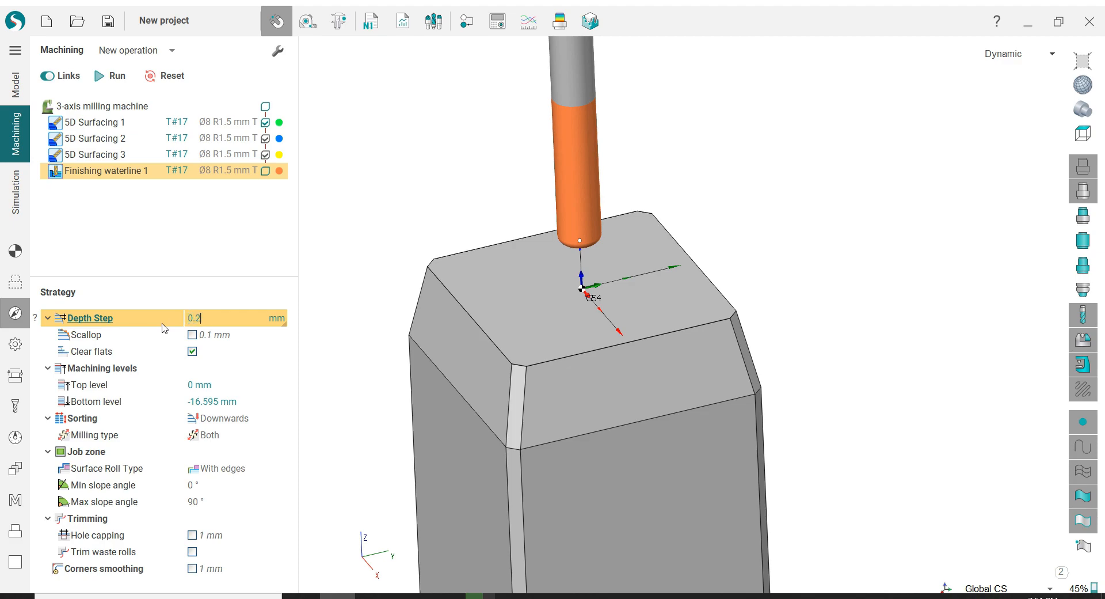
text(0.2)
key(Return)
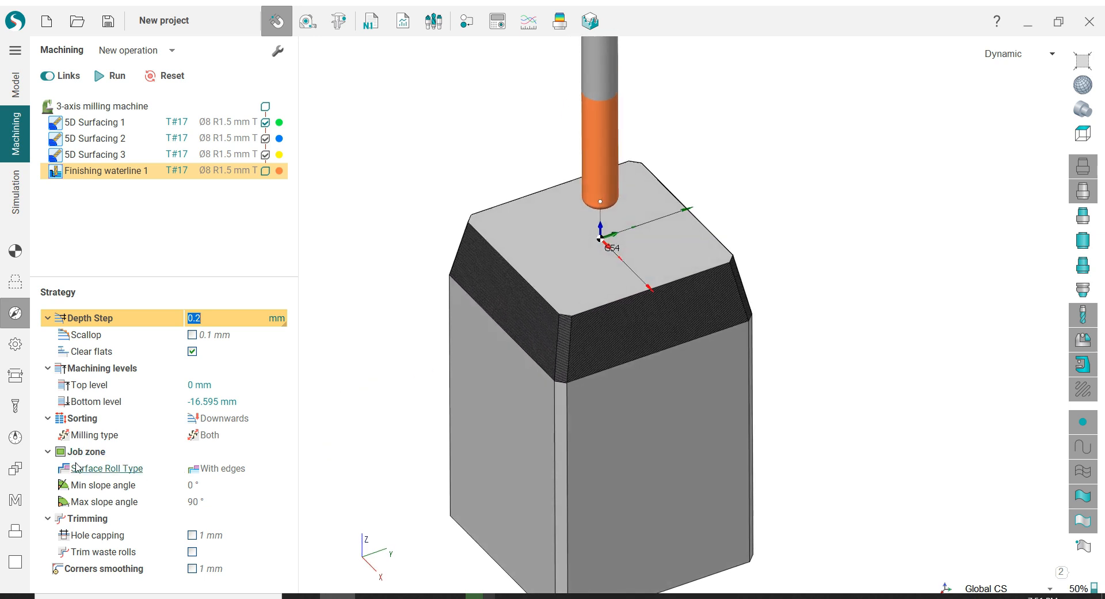
Set the part-check tolerance of Finishing waterline 1 to 0.01 mm and enable the fast calculation method
click(15, 344)
click(217, 332)
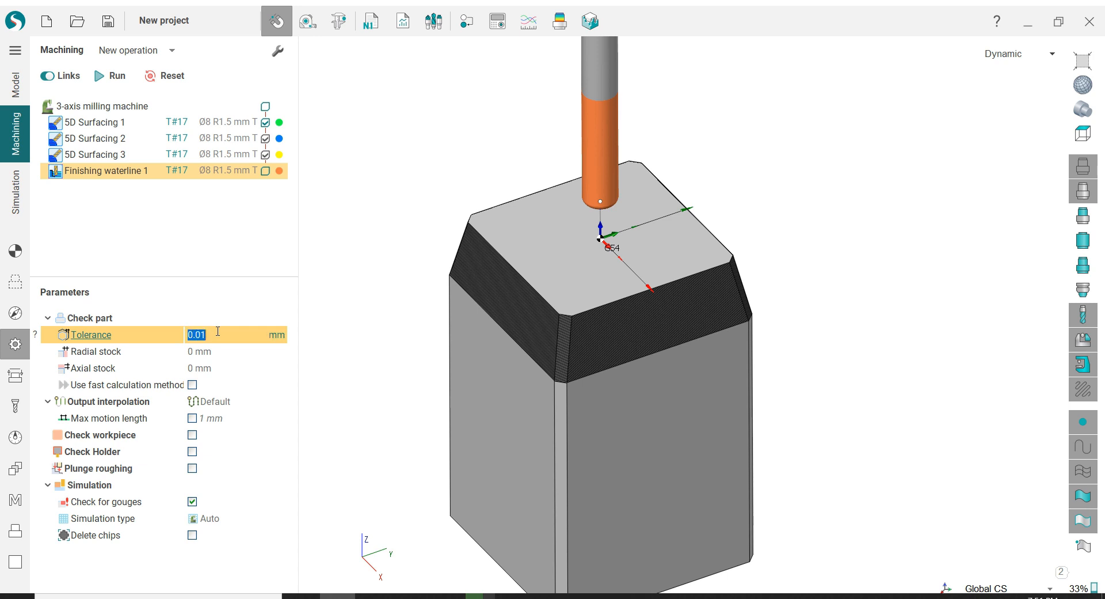
click(194, 386)
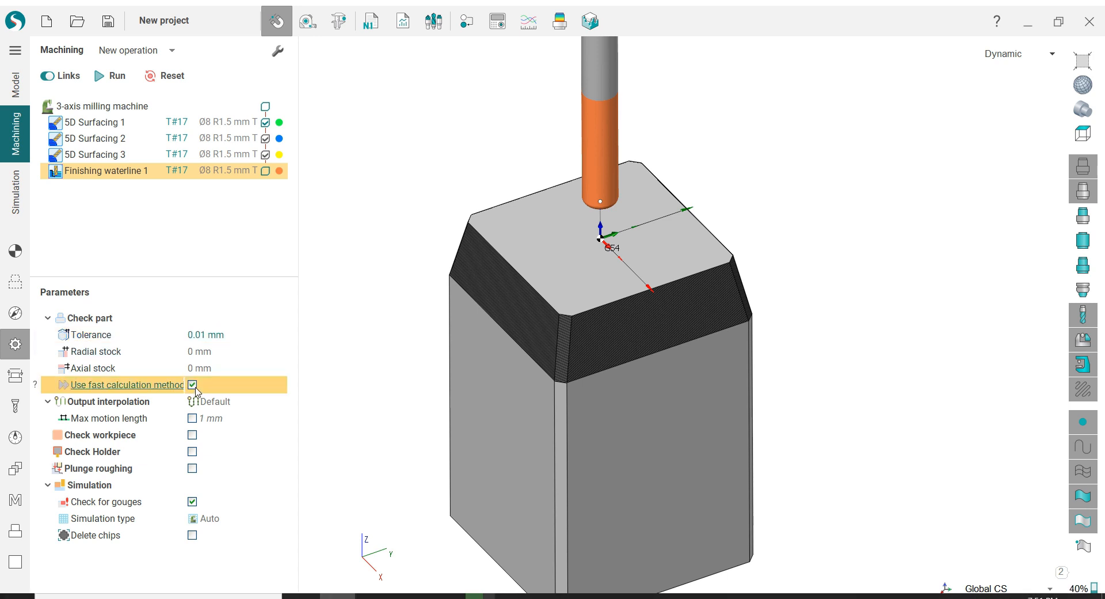
Set the waterline leads to By Arc with a 90° angle and 40 %Ø radius, and the feed switch level to 3 mm
click(15, 375)
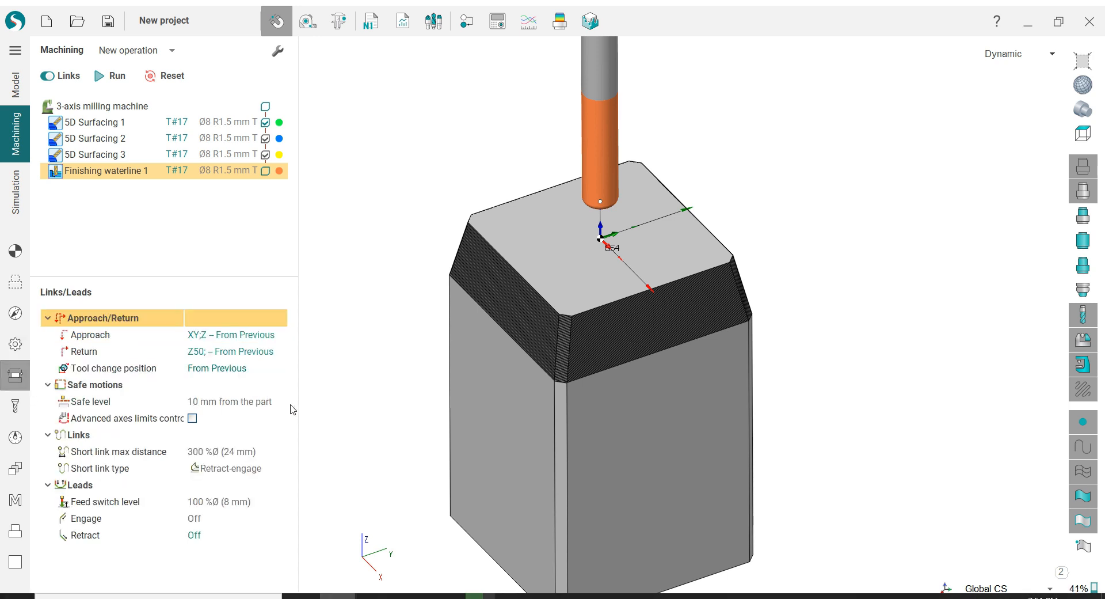
click(246, 520)
click(228, 596)
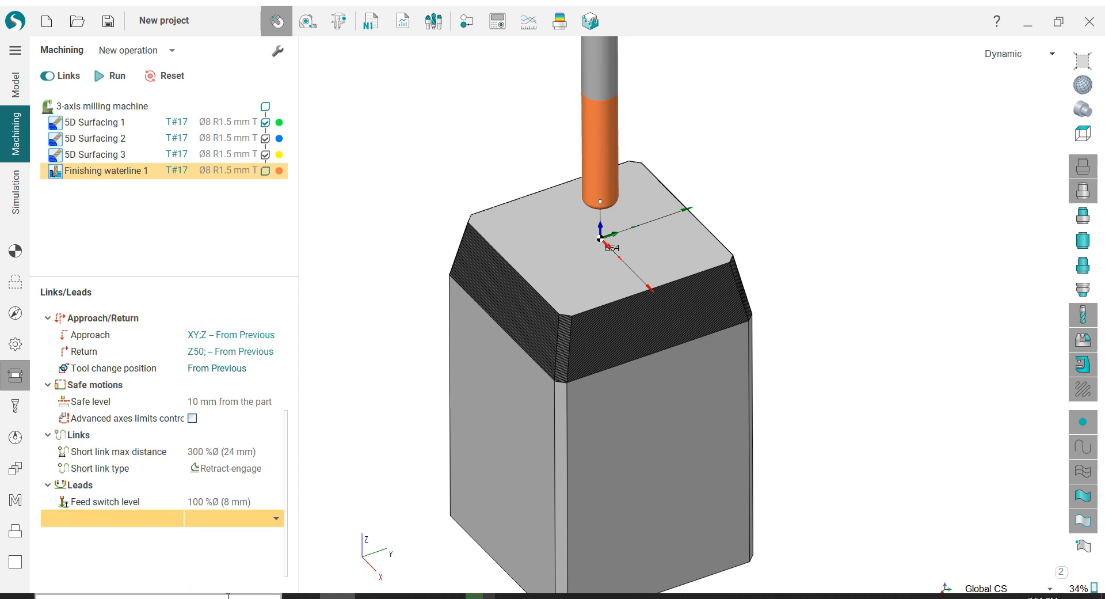
click(213, 537)
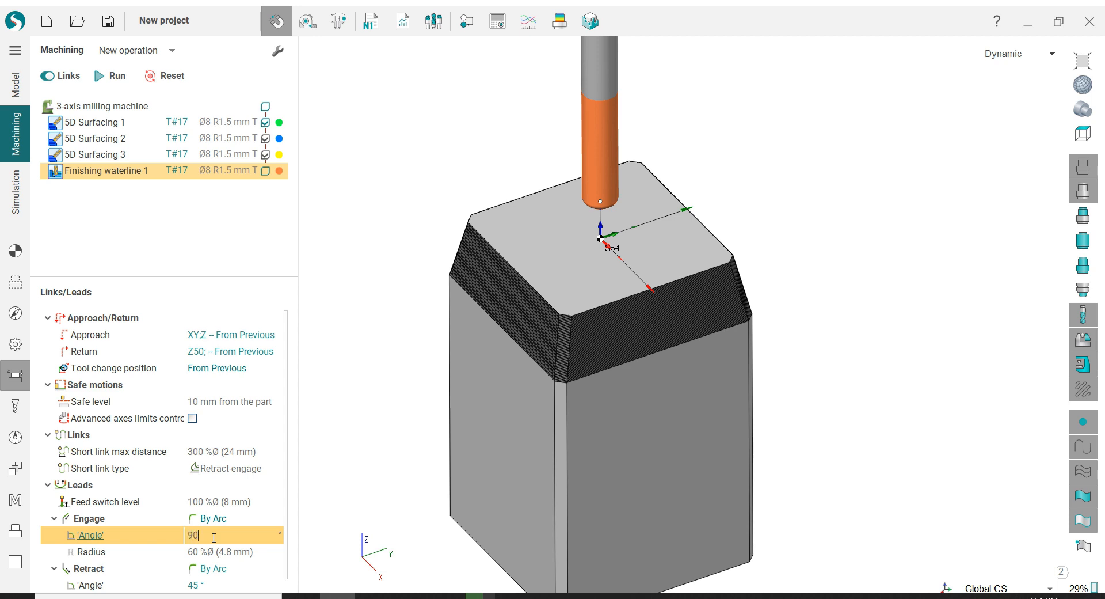
click(224, 553)
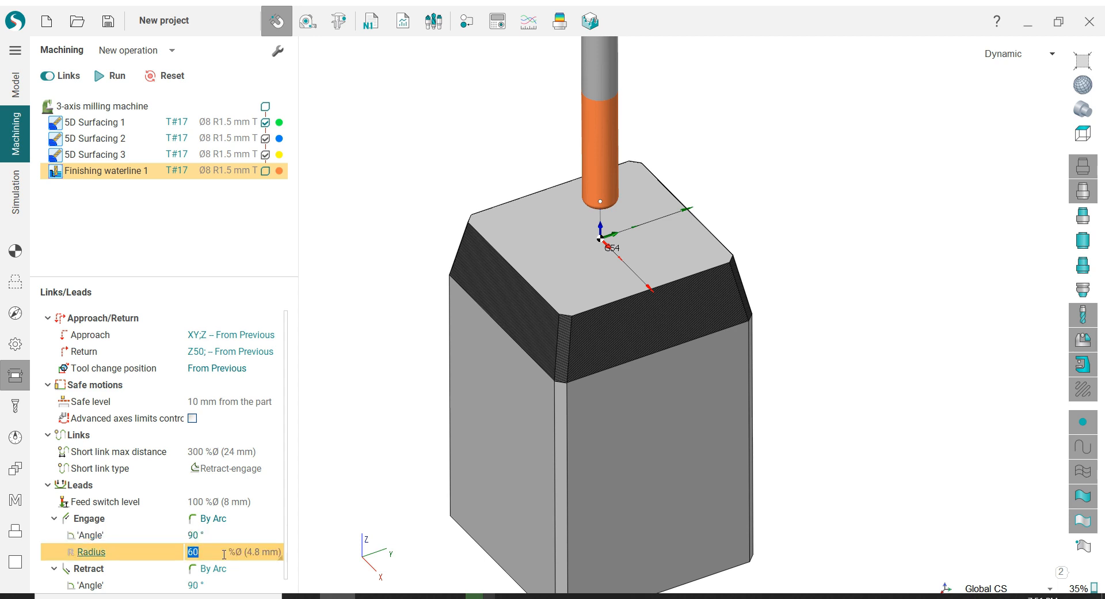
click(254, 506)
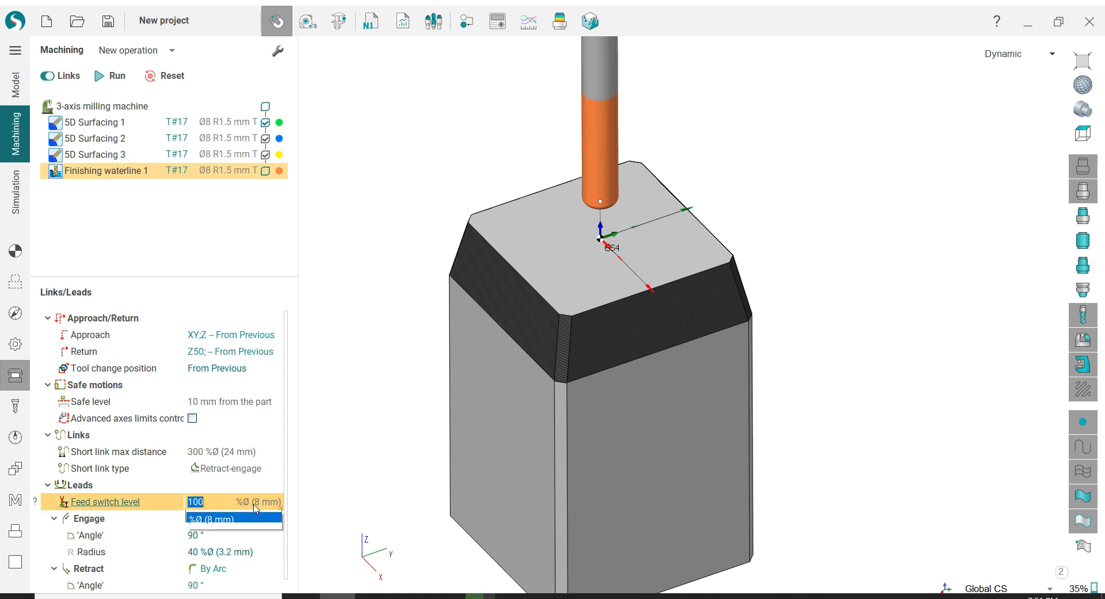
click(244, 533)
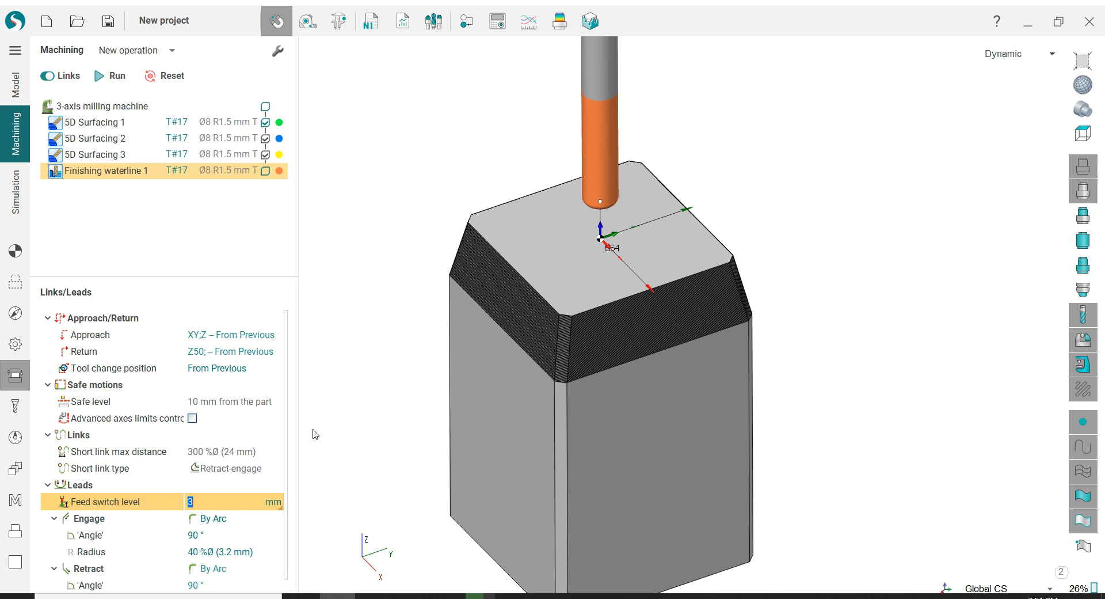
Set the short link type of Finishing waterline 1 to Direct and calculate its toolpath
click(230, 468)
click(213, 485)
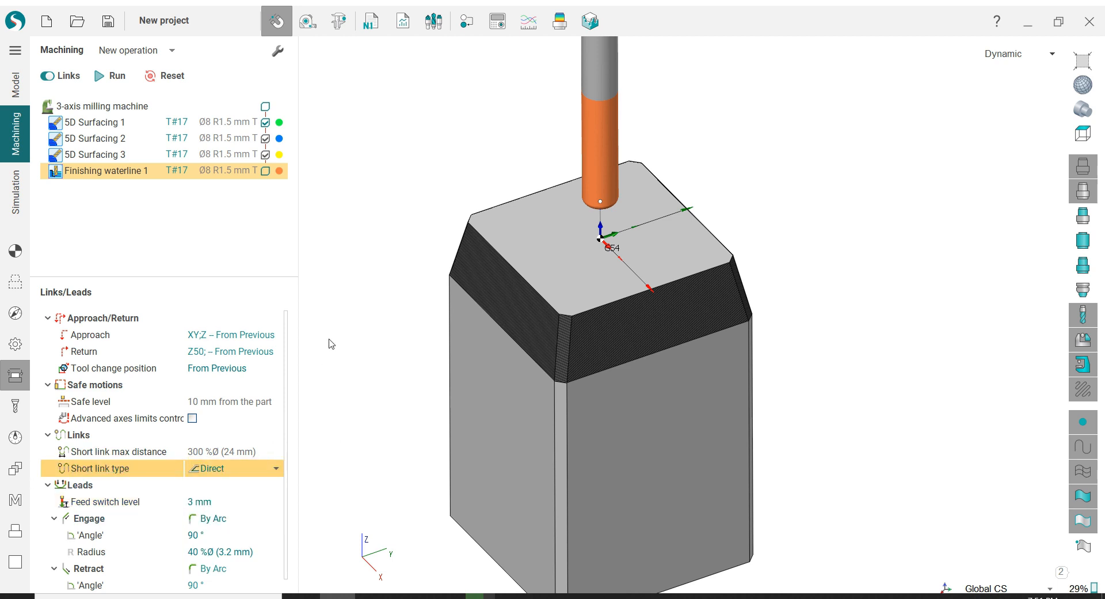
click(113, 76)
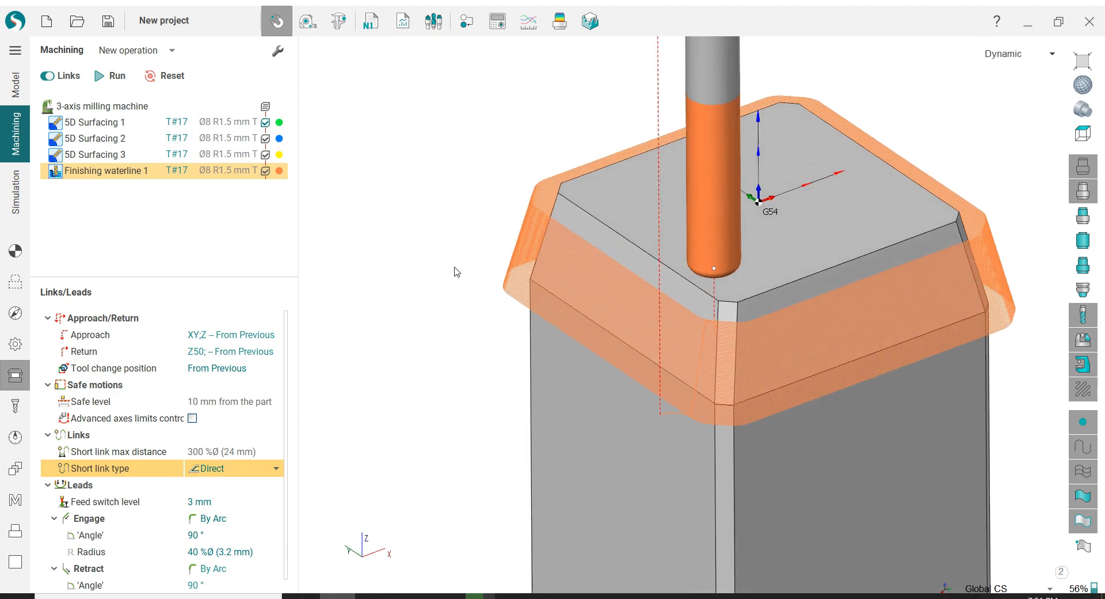
Examine the Finishing waterline 1 toolpath around the chamfered corners and review its strategy and part-check parameters
scroll(726, 377, up, 4)
middle_drag(692, 347, 621, 454)
scroll(694, 463, up, 6)
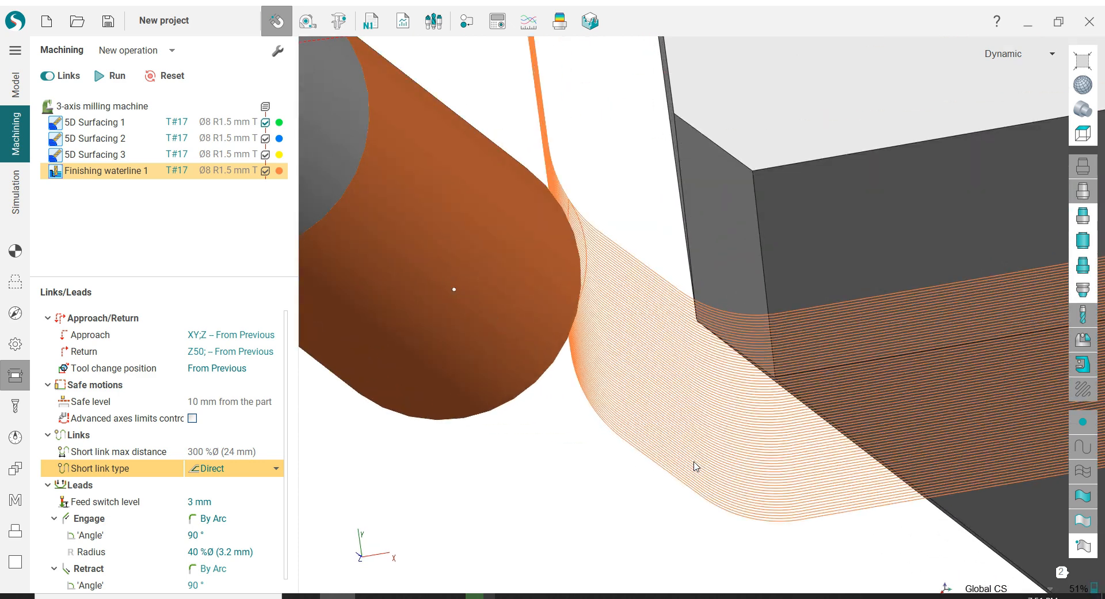
scroll(552, 419, down, 13)
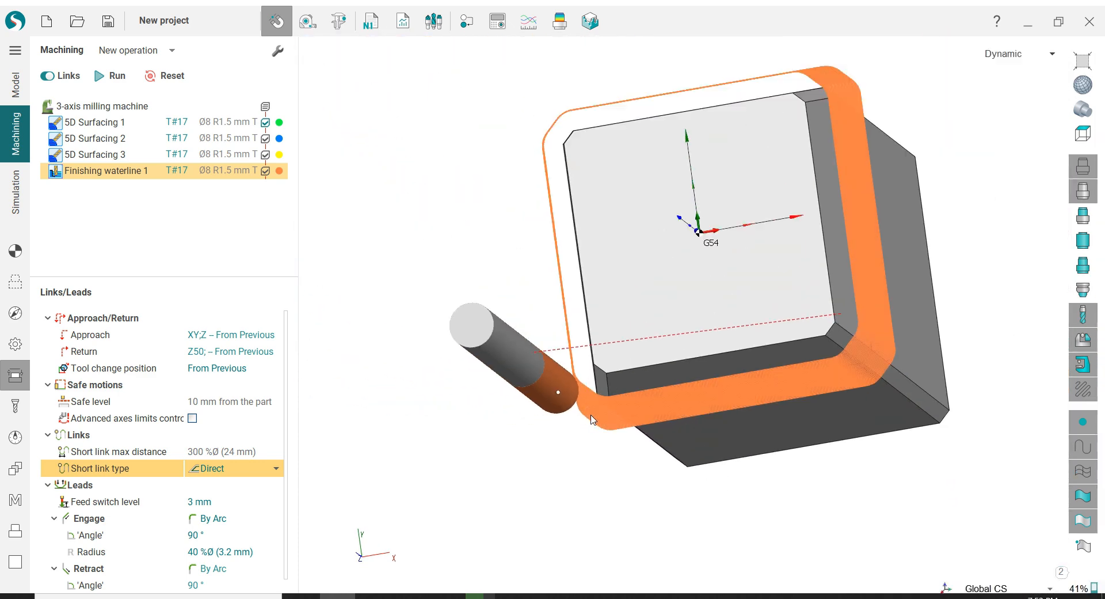
middle_drag(641, 350, 642, 346)
scroll(643, 346, up, 2)
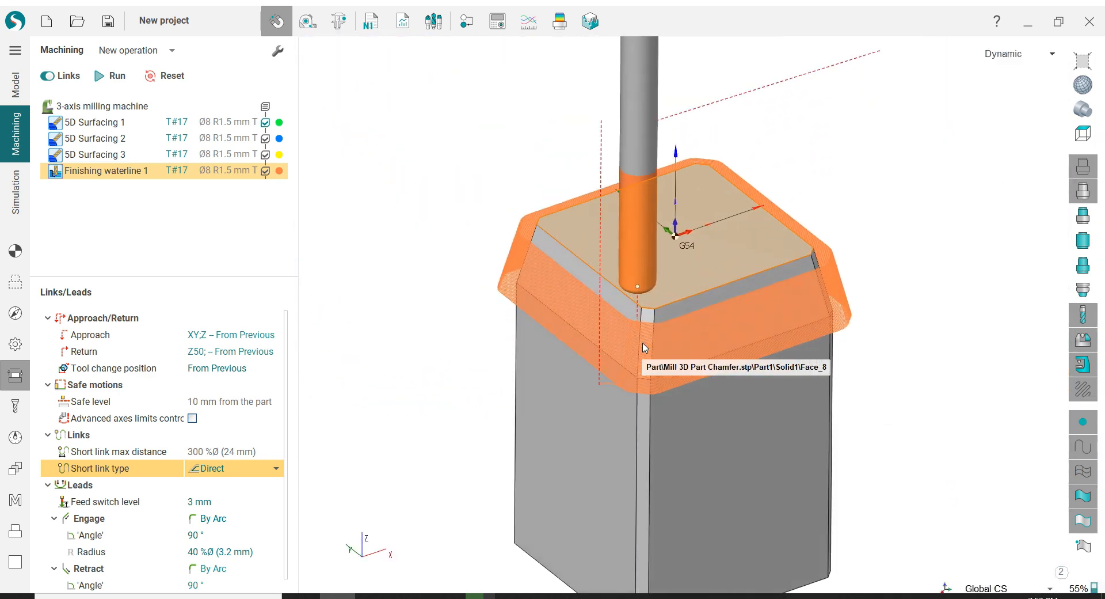
middle_drag(490, 314, 465, 303)
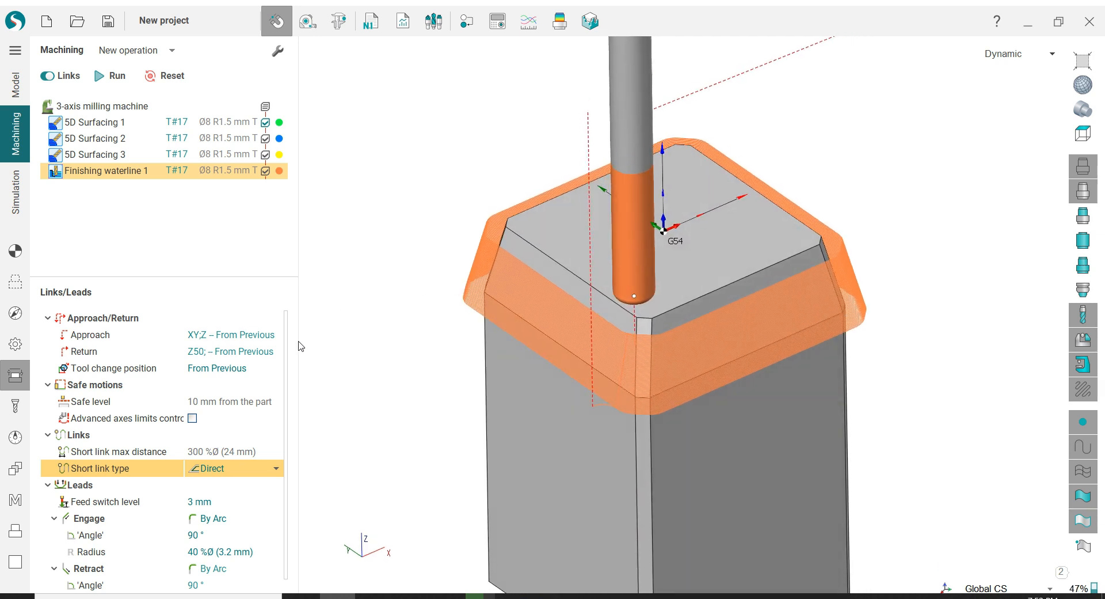
scroll(289, 355, down, 1)
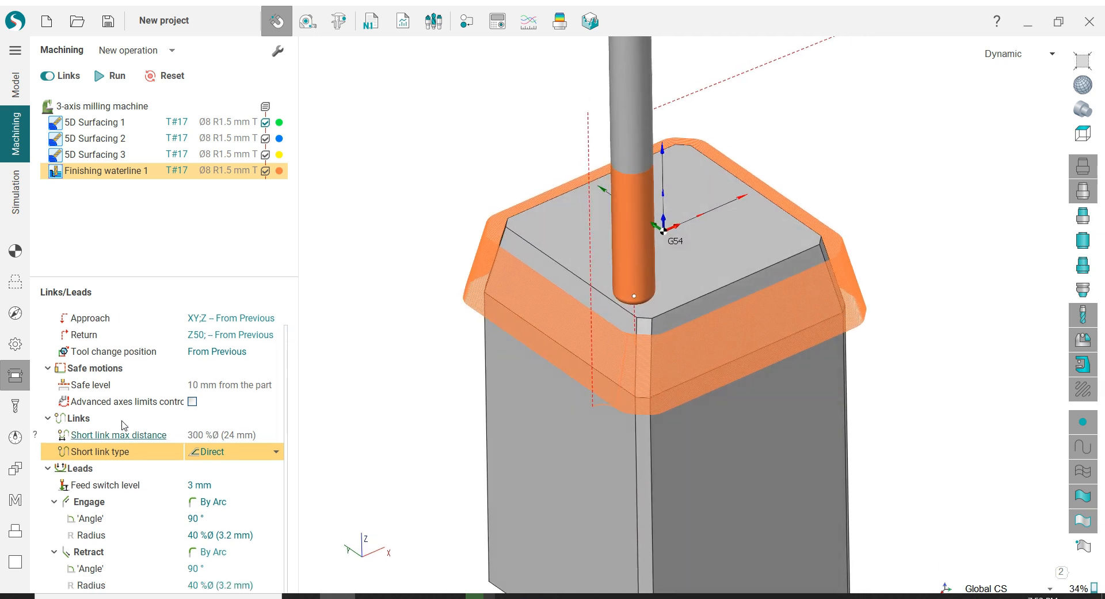
click(16, 312)
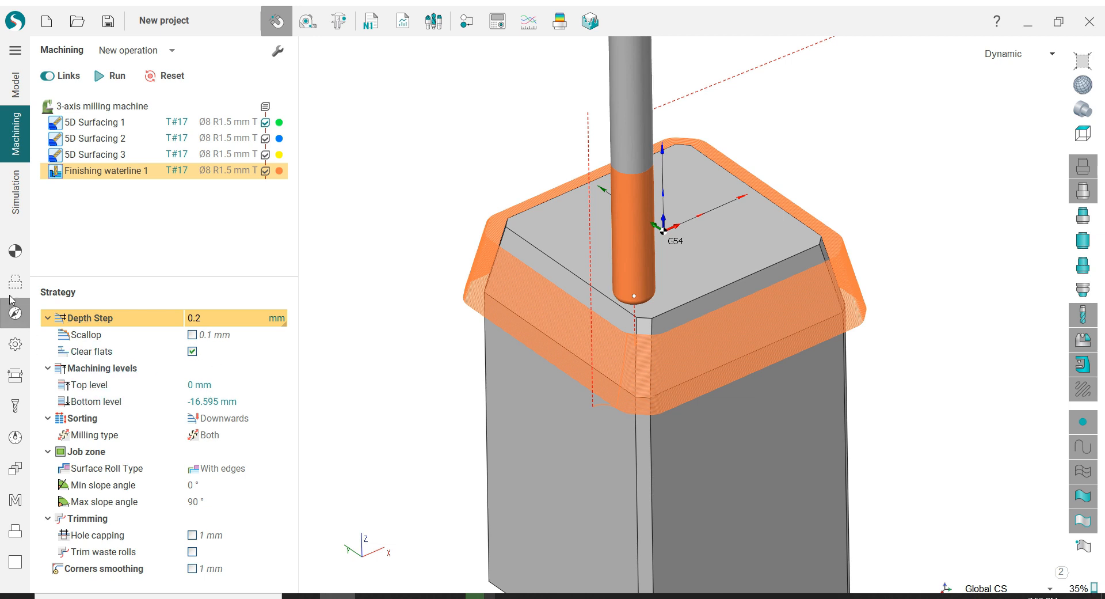
click(16, 345)
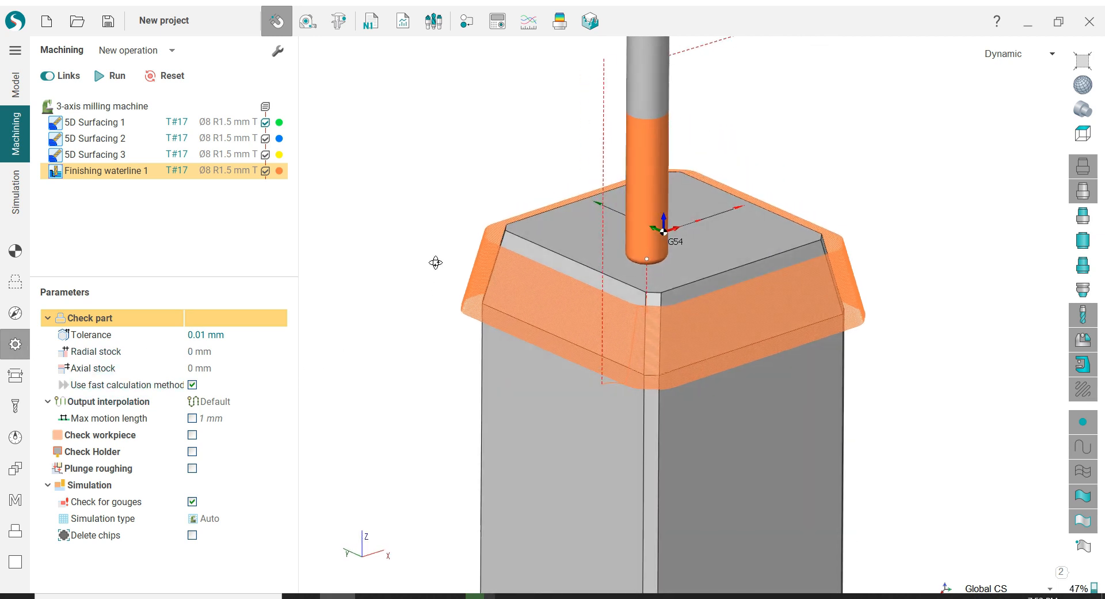
Reset the machining simulation and play Finishing waterline 1 at adjusted speed, watching the cut along the upper edges and corner
click(25, 197)
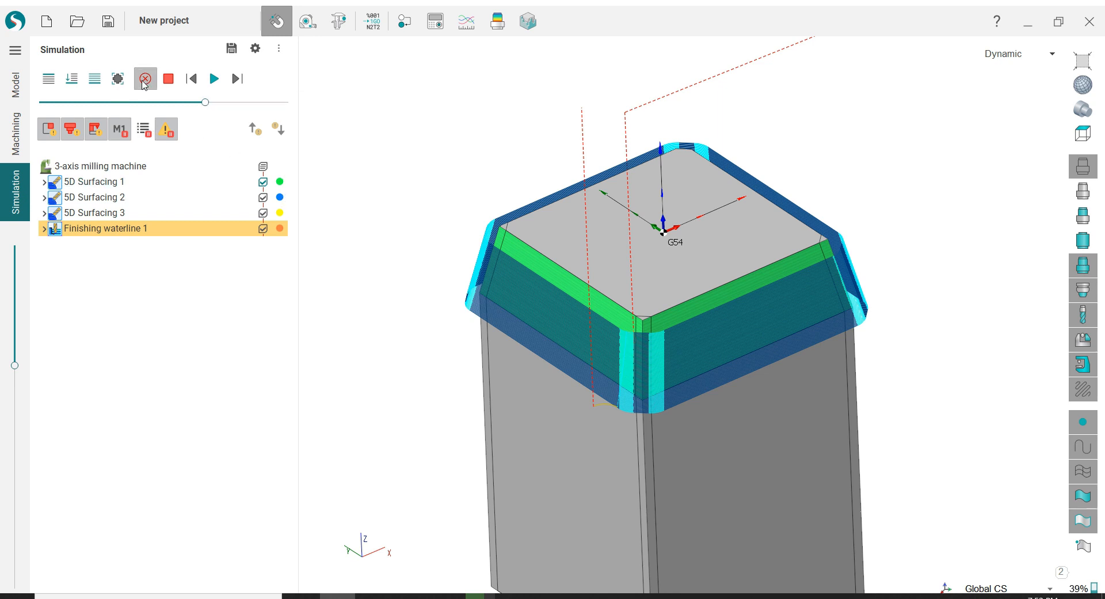
click(145, 81)
drag(204, 102, 154, 103)
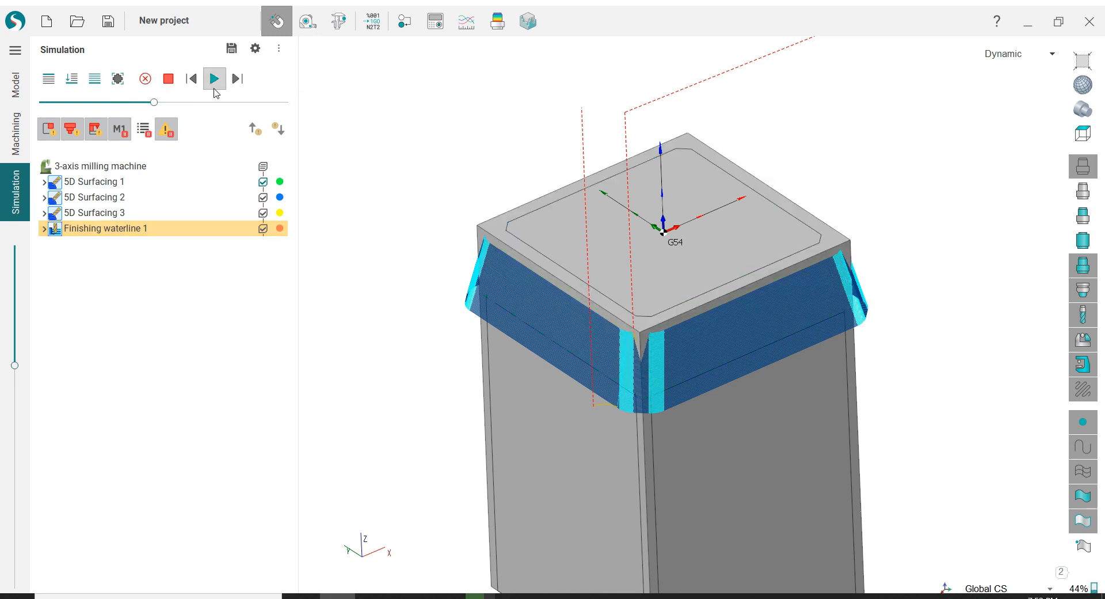
click(214, 80)
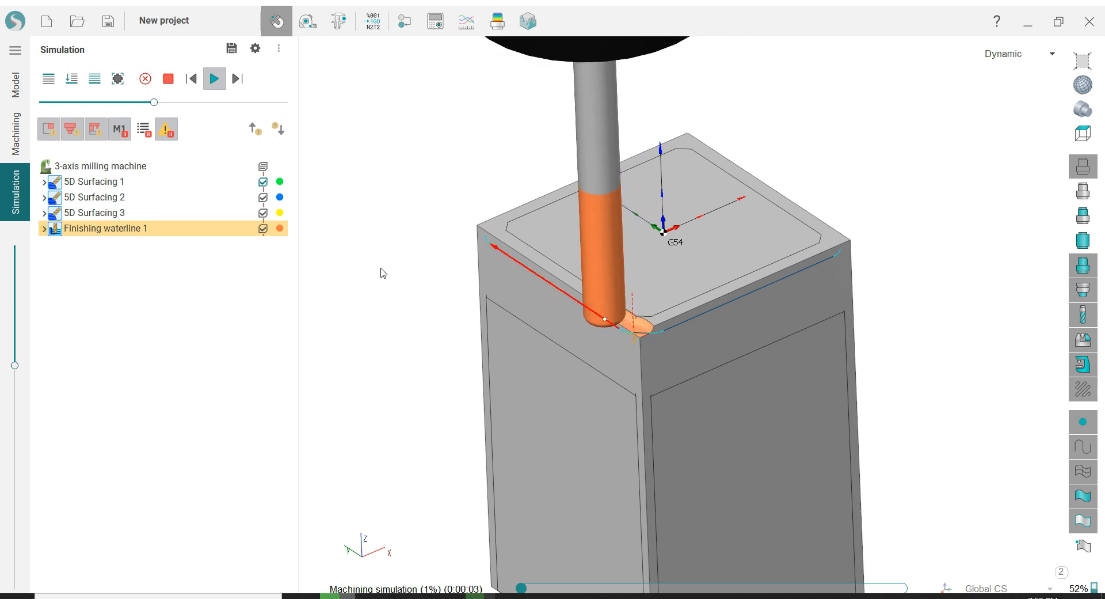
drag(153, 102, 196, 103)
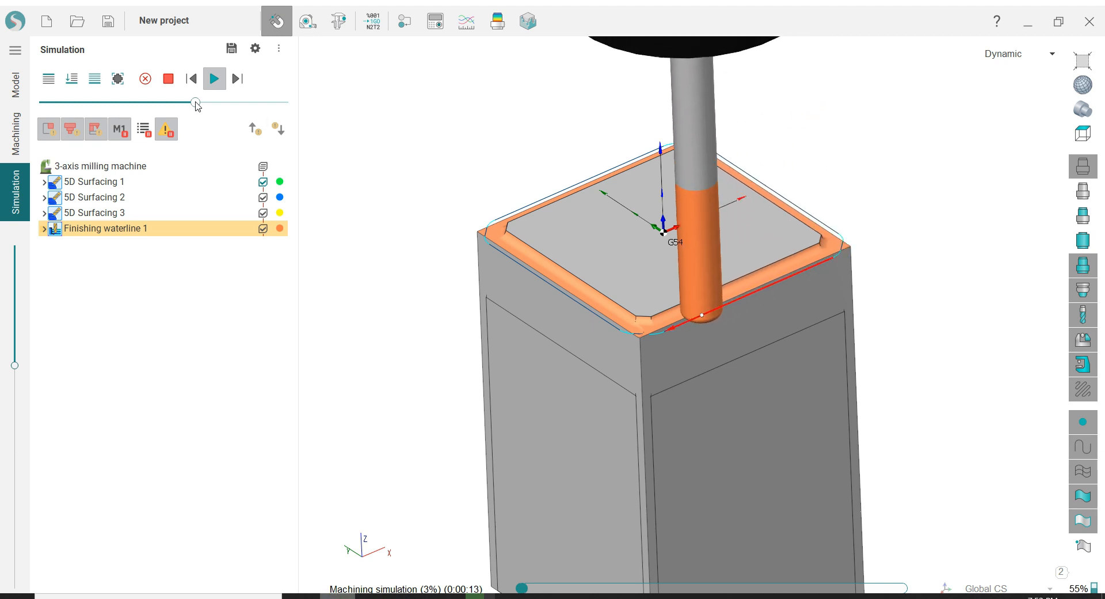
scroll(627, 342, up, 5)
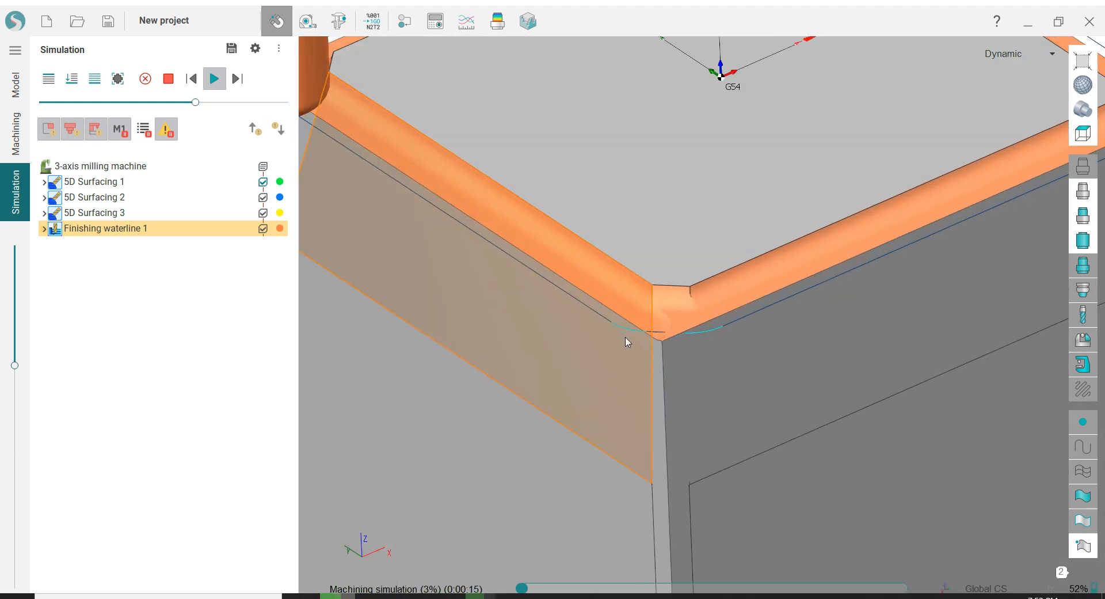
scroll(599, 319, down, 5)
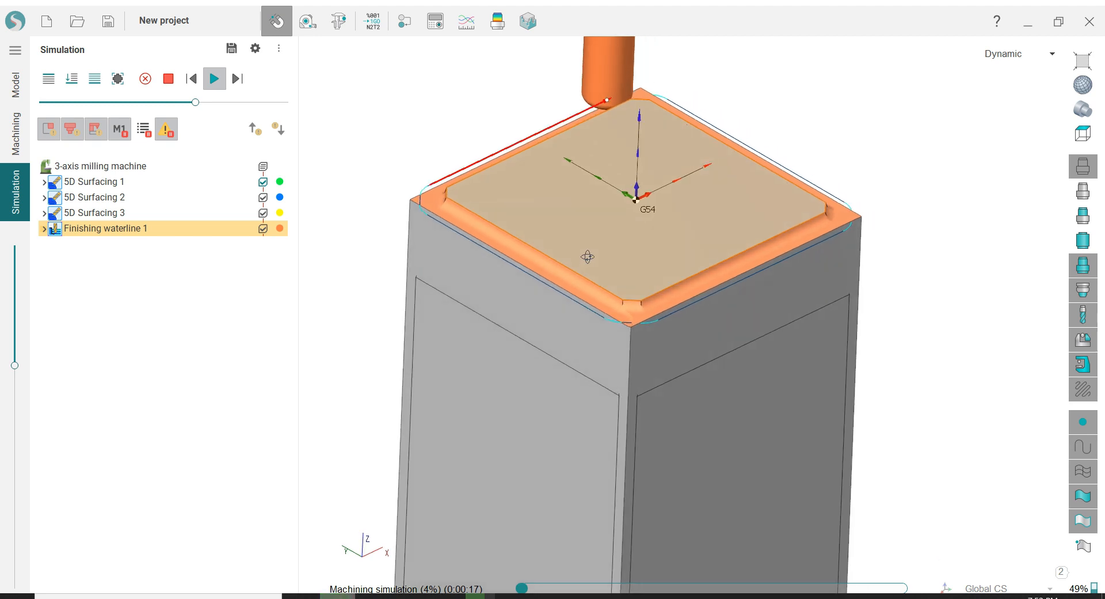
middle_drag(587, 257, 562, 248)
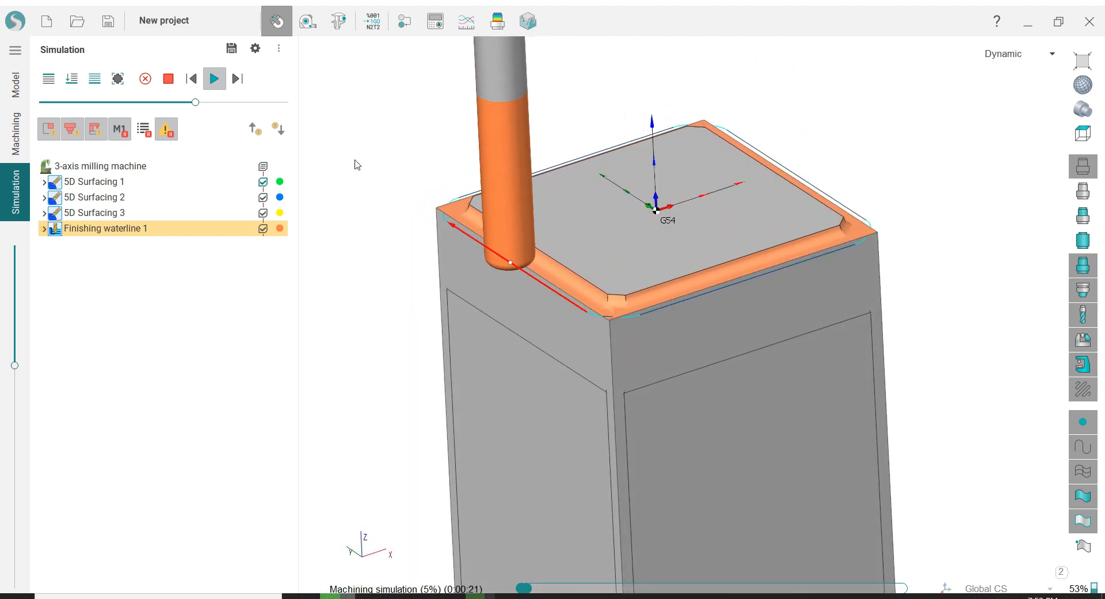
Return to the machining setup and examine the links between waterline passes beside the front corner chamfer
click(15, 133)
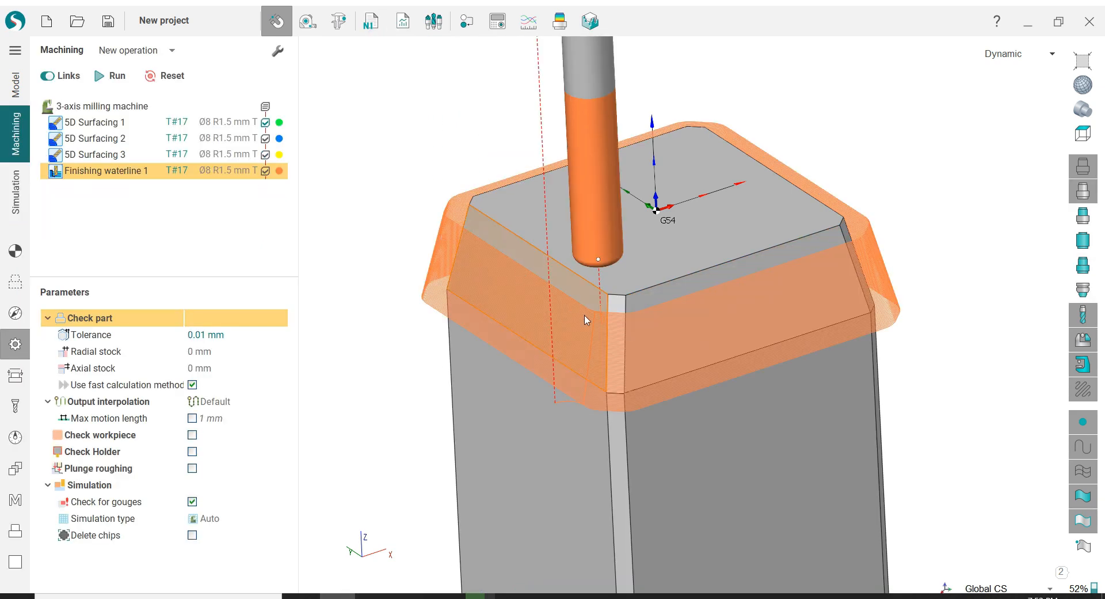
scroll(585, 320, up, 10)
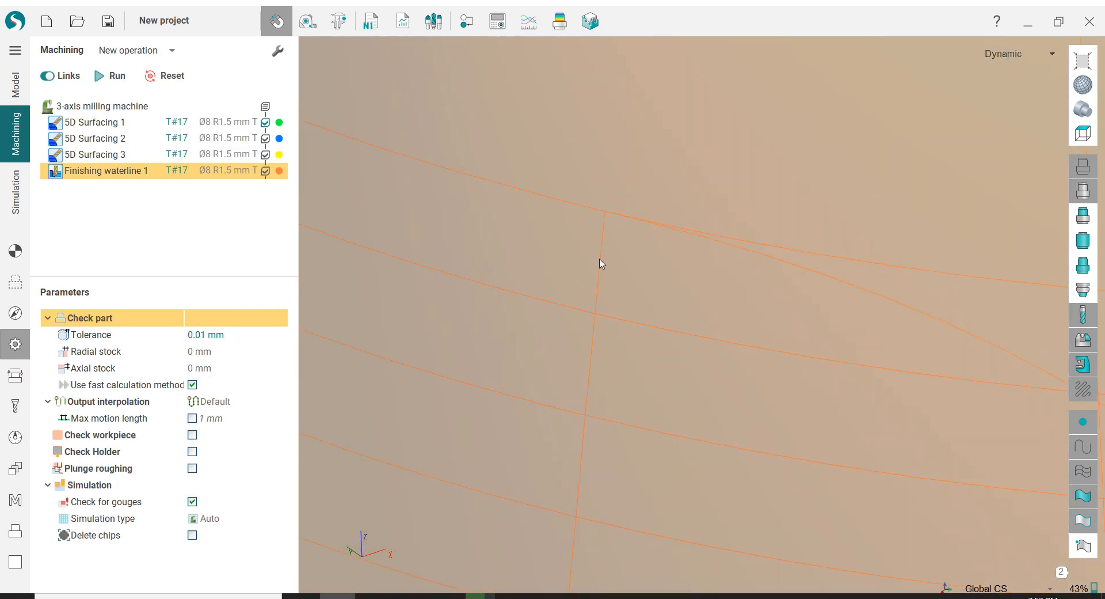
scroll(597, 318, down, 8)
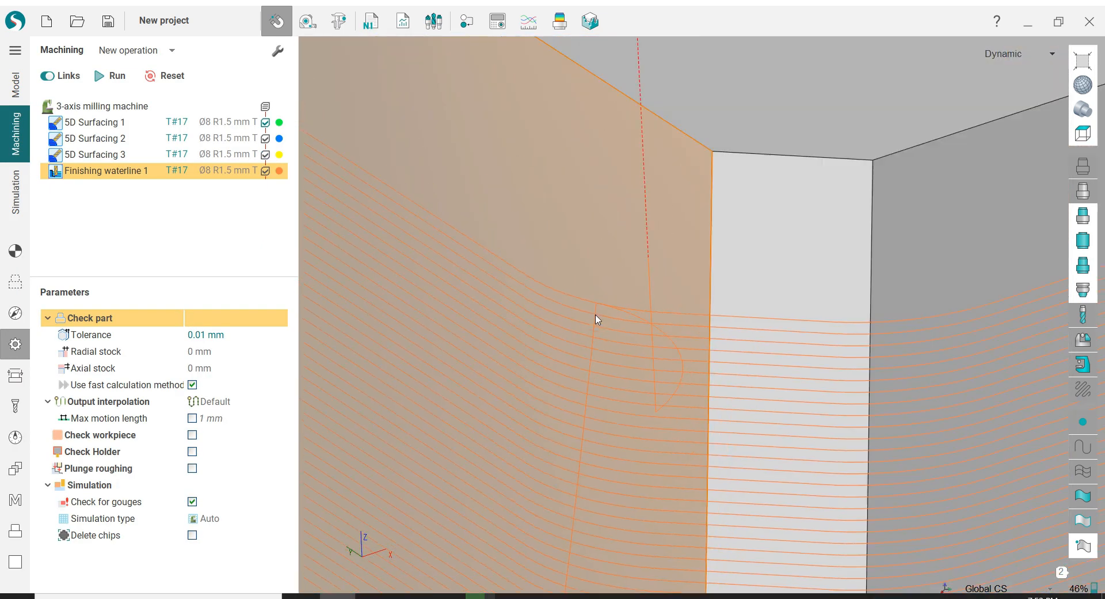
scroll(597, 318, down, 5)
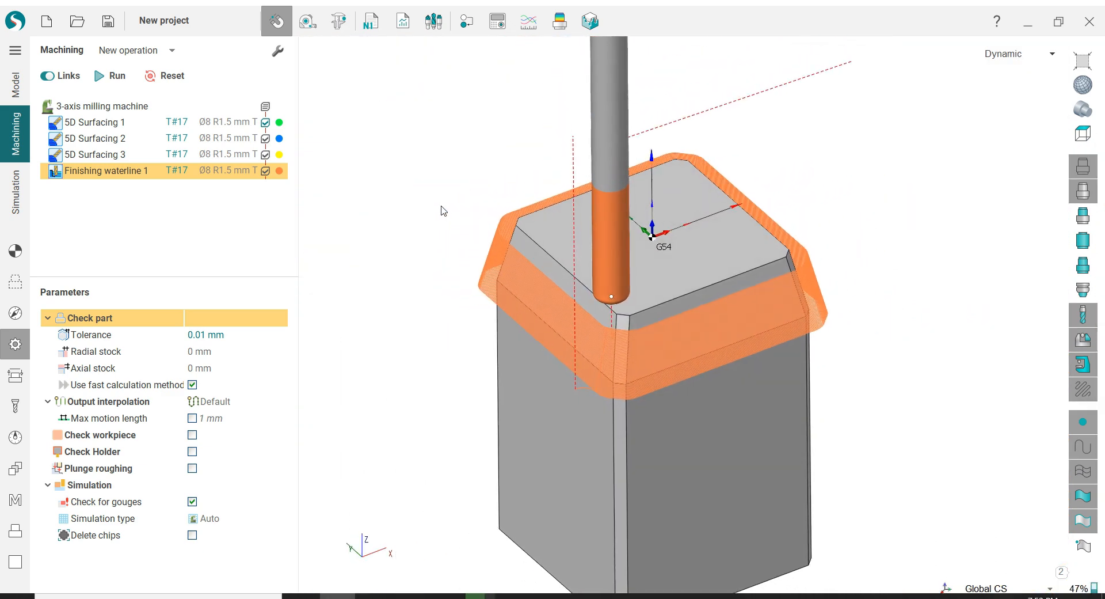
Add a 3D Helical finishing operation and change its toolpath color to dark teal
click(174, 53)
mouse_move(145, 130)
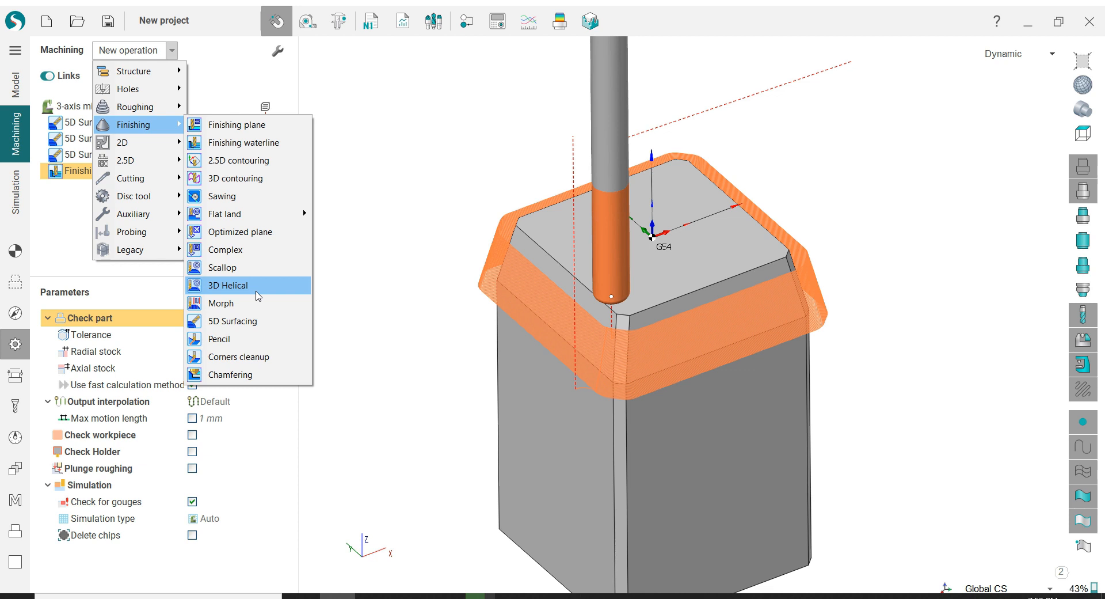
click(256, 285)
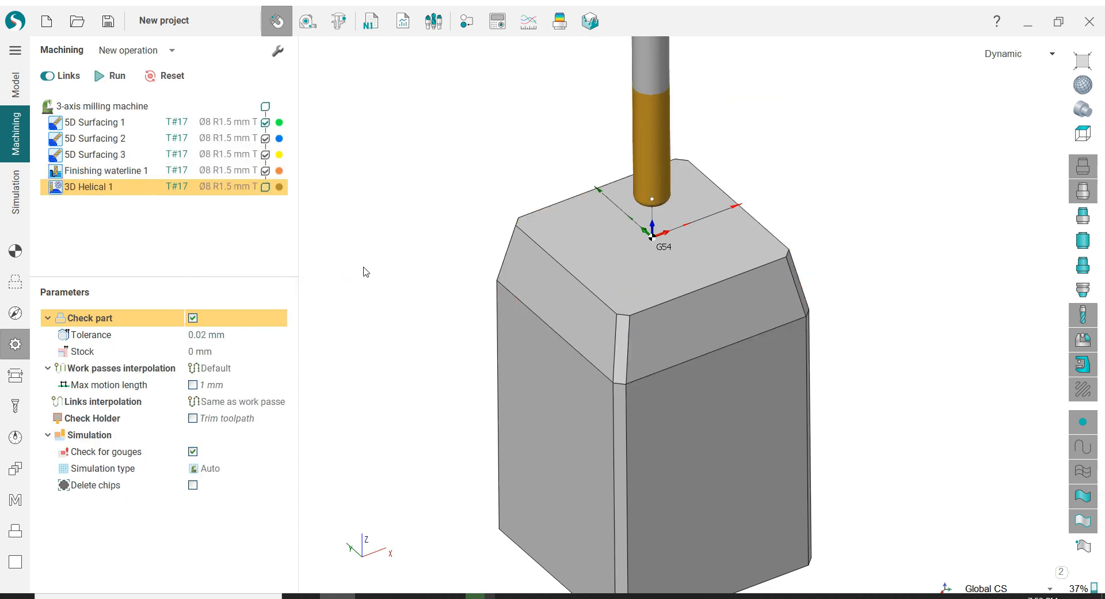
click(280, 187)
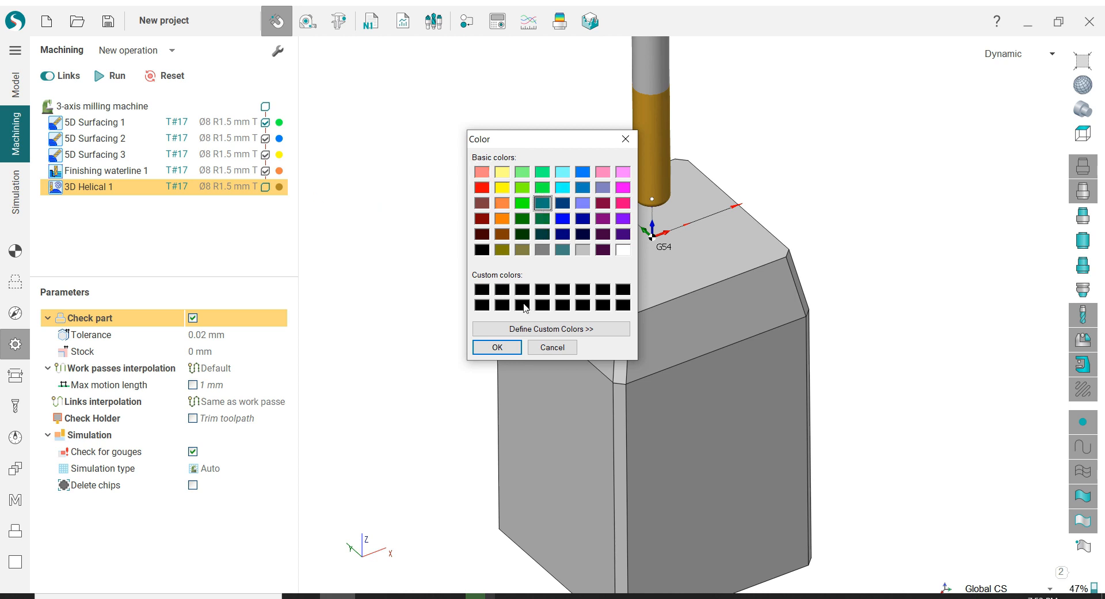
click(514, 348)
Assign the eight sloped and corner chamfer faces as machining surfaces of 3D Helical 1
click(15, 281)
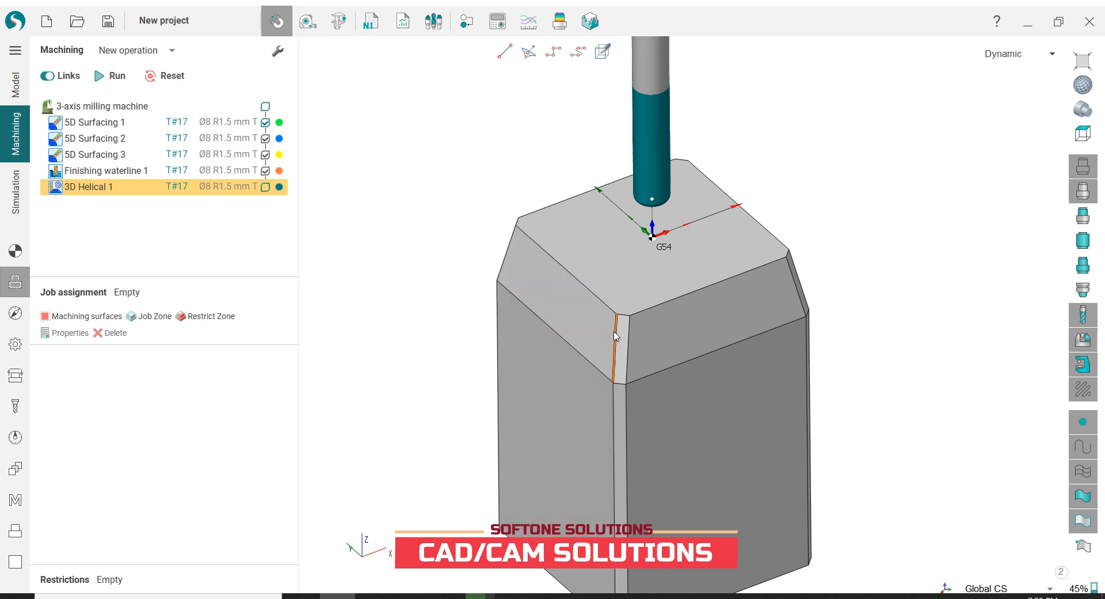
click(640, 338)
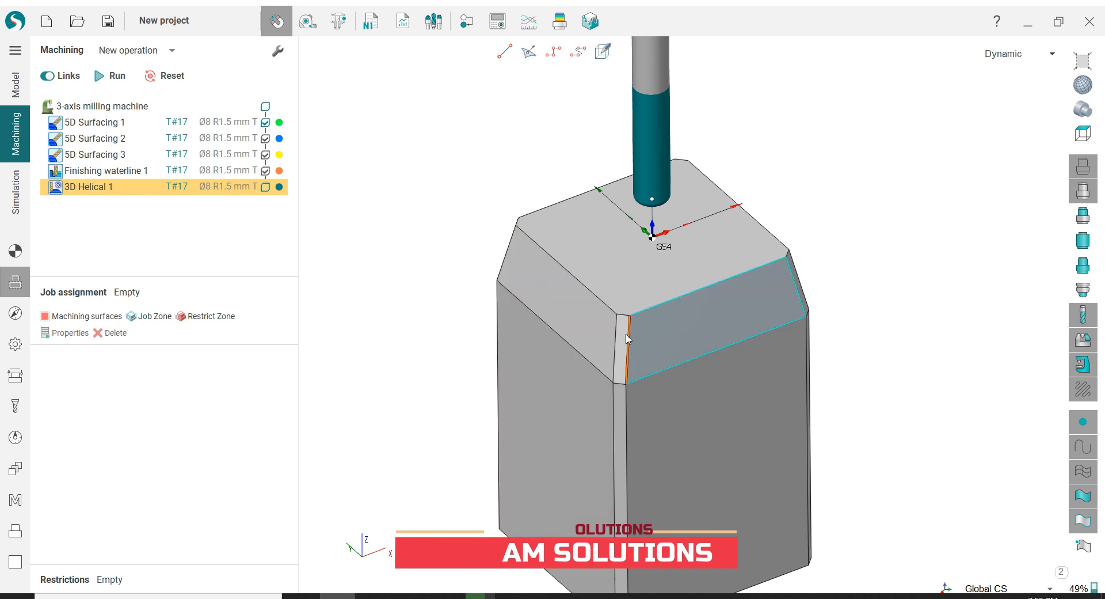
click(589, 319)
right_drag(590, 318, 570, 345)
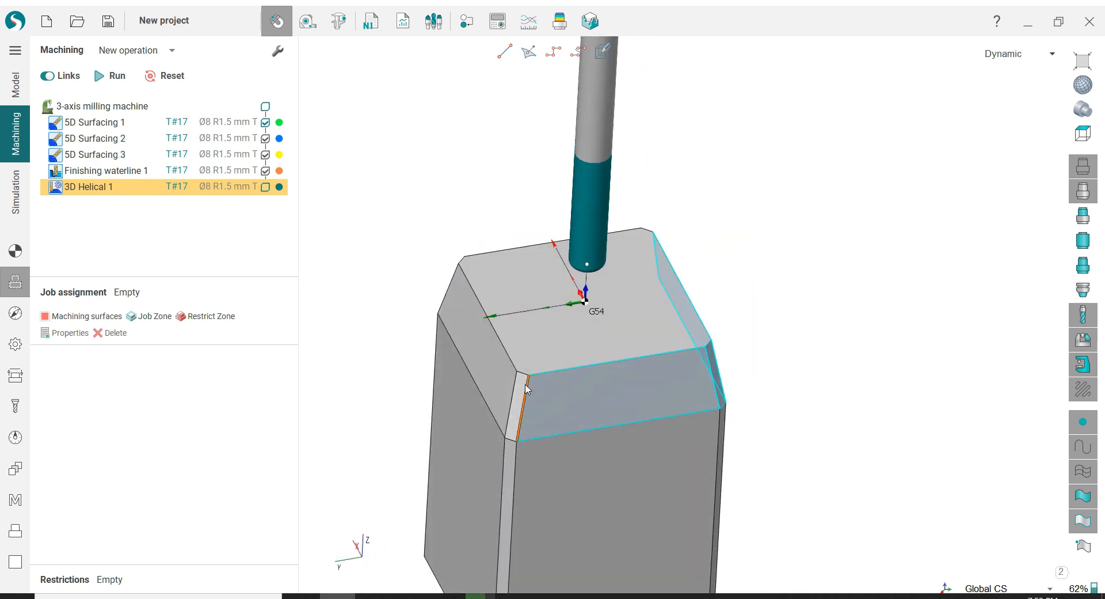
right_drag(509, 376, 618, 255)
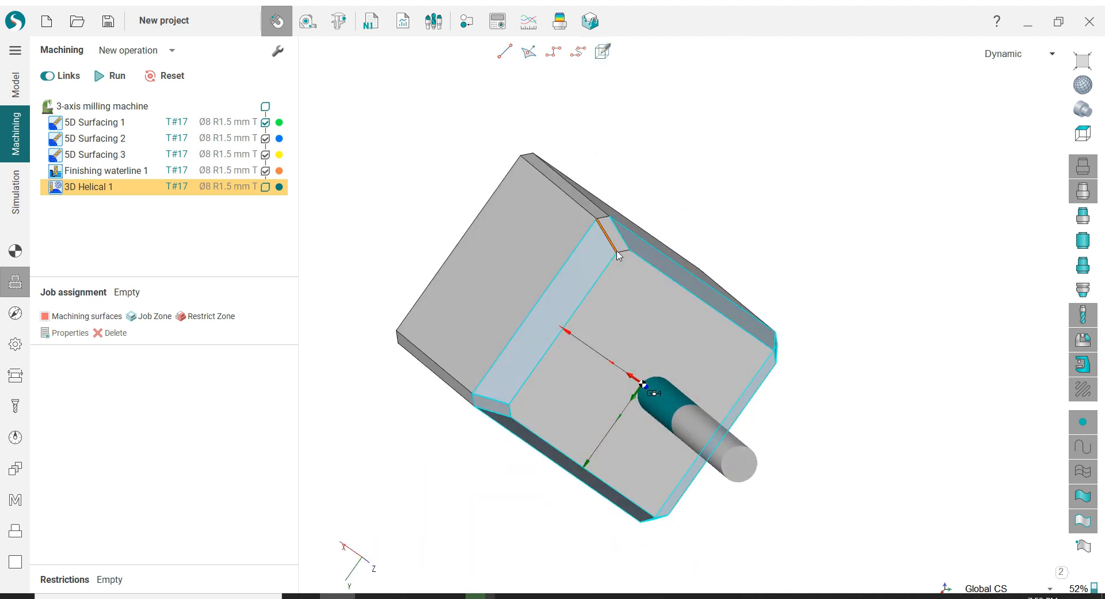
click(107, 317)
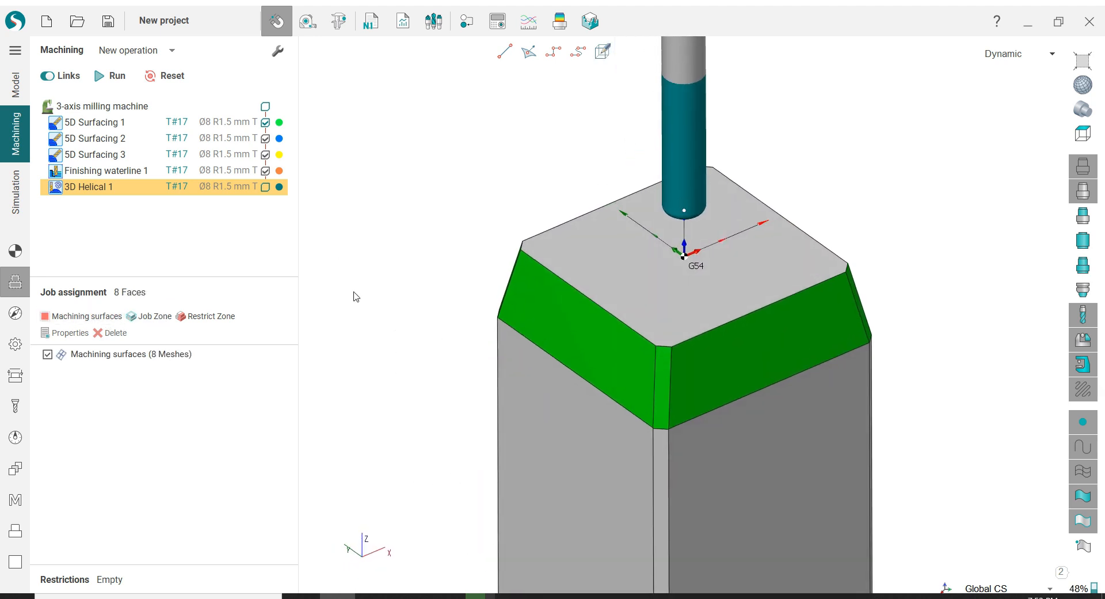
Set the 3D Helical 1 step to 0.2 mm and its part-check tolerance to 0.01 mm
click(23, 320)
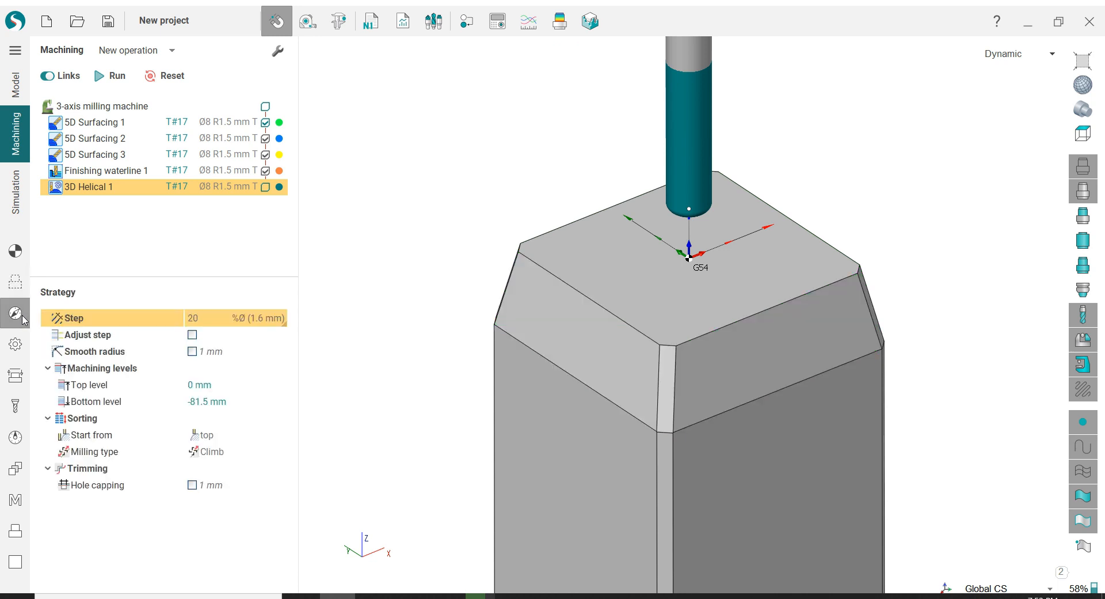
click(263, 317)
click(249, 332)
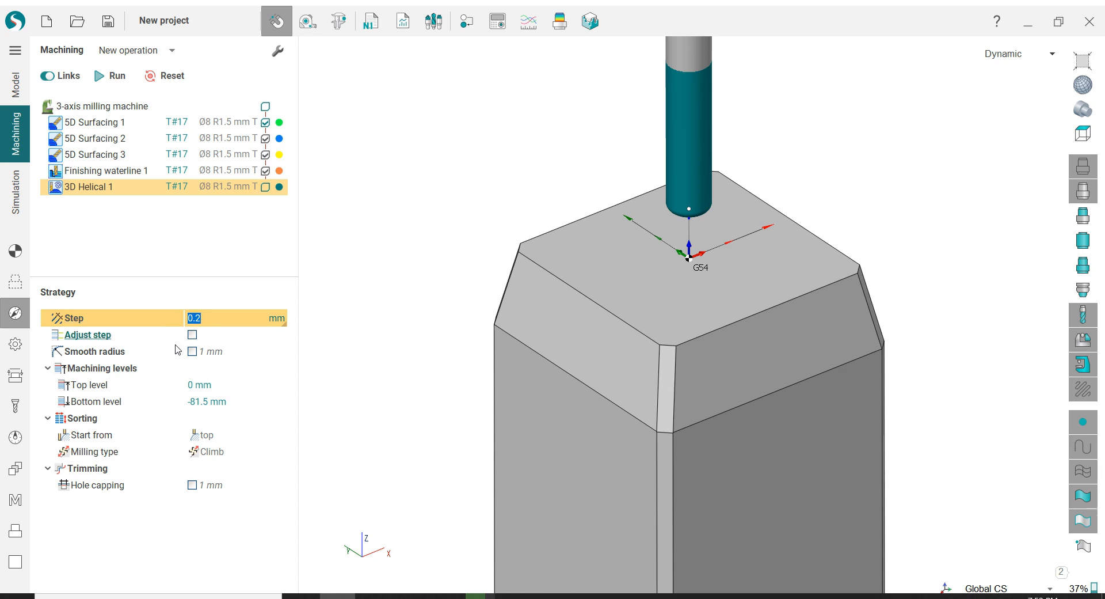
click(16, 344)
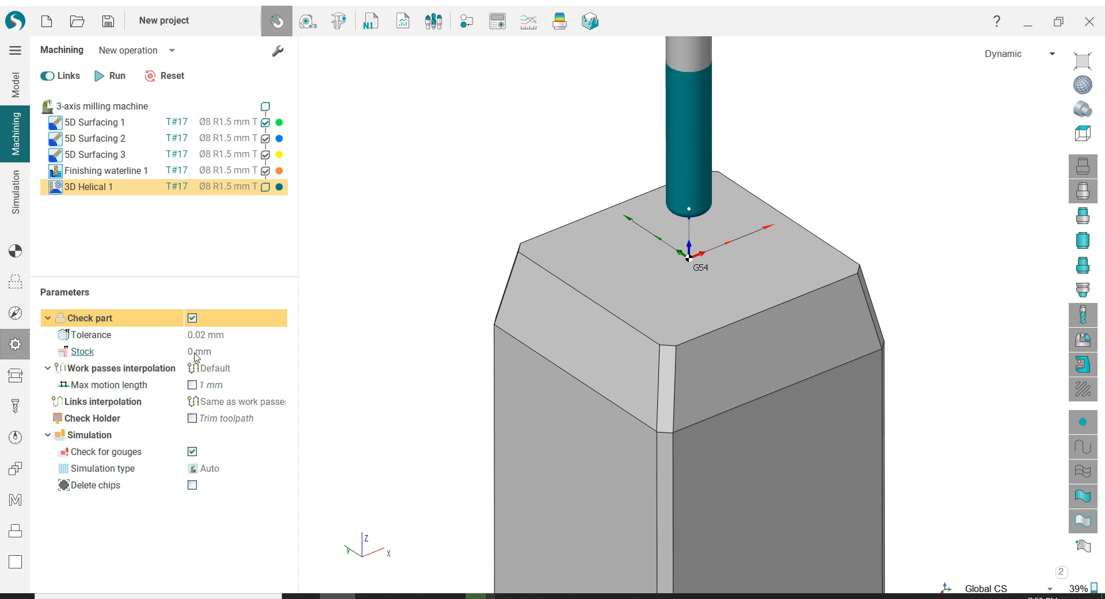
click(217, 336)
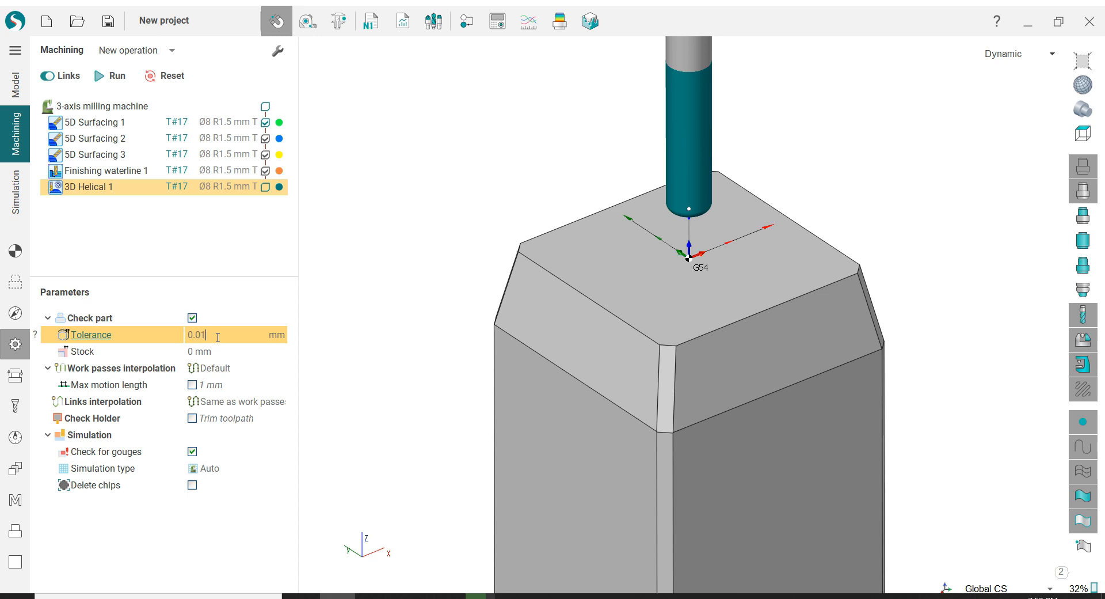
Disable leads for short links in 3D Helical 1 and set its engage to By Normal Arc with a 90° angle and 40 %Ø radius
click(16, 376)
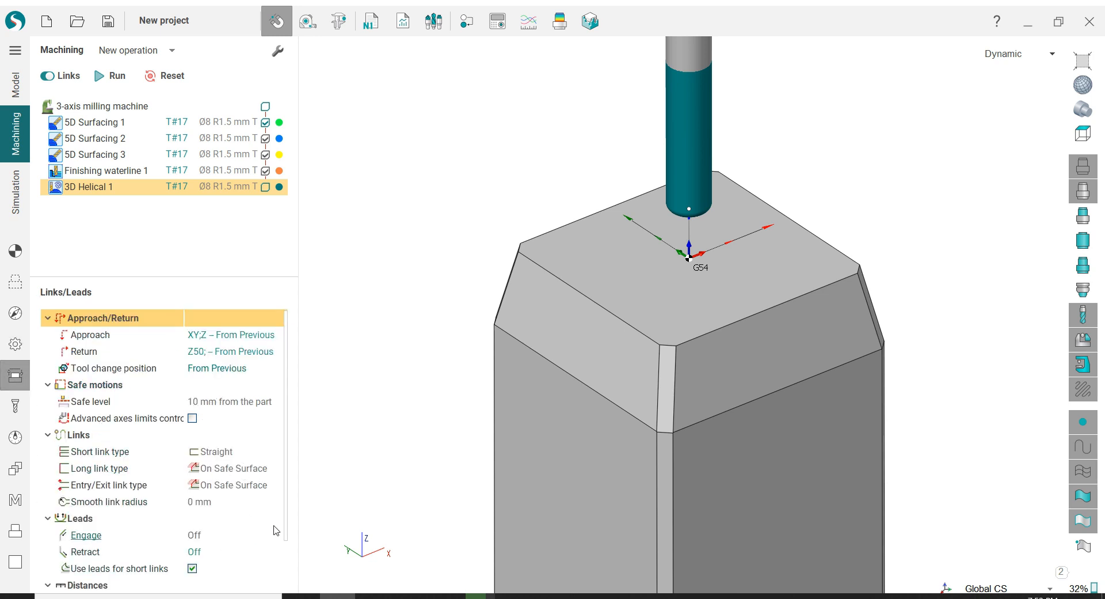
scroll(286, 522, down, 1)
click(192, 518)
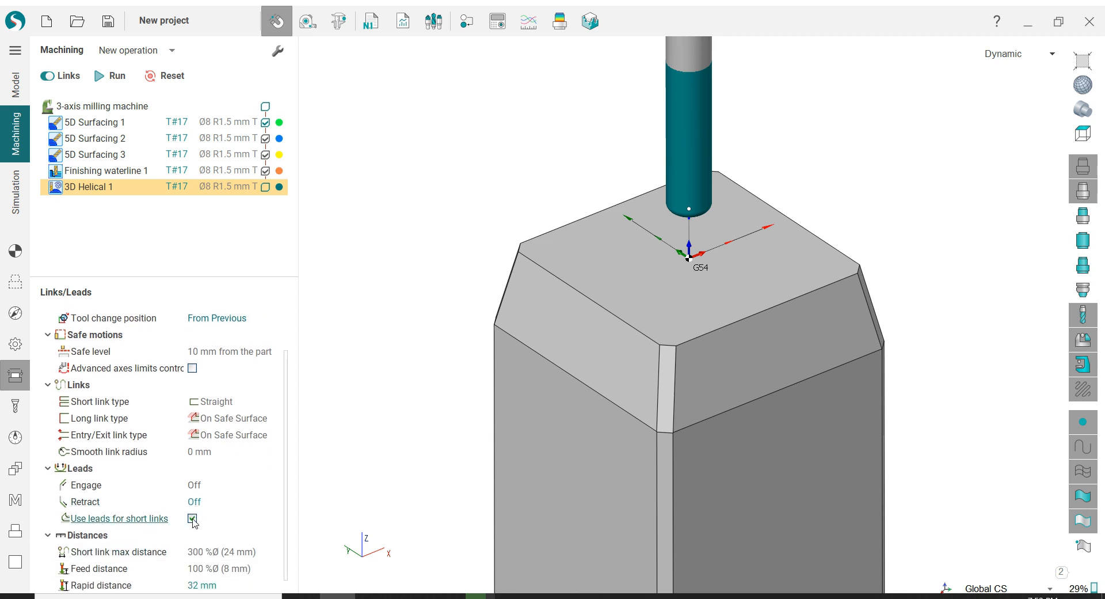
click(211, 488)
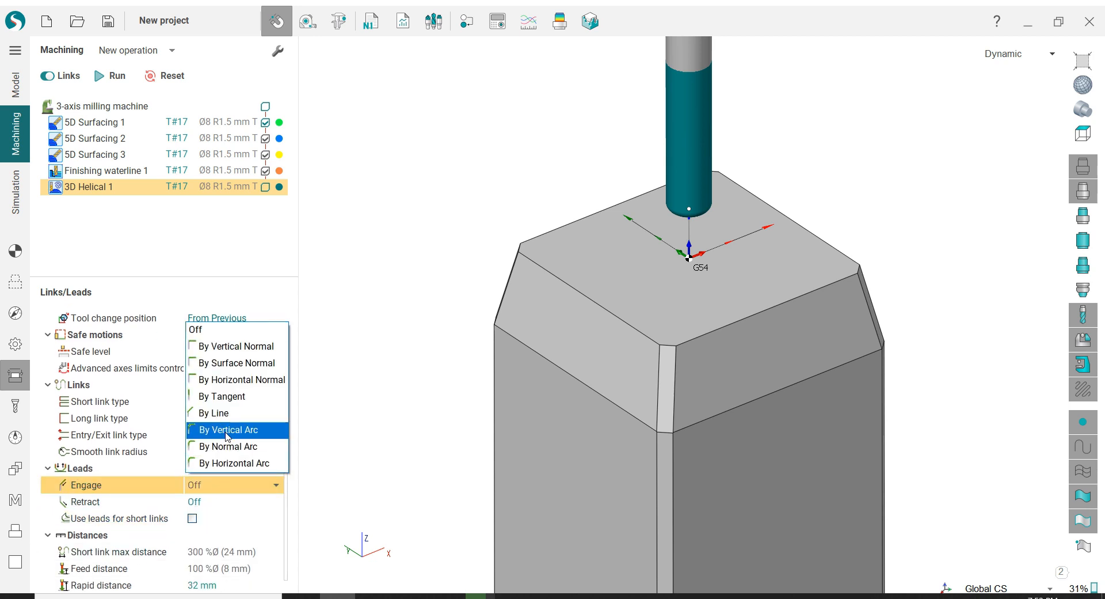
click(227, 447)
click(232, 503)
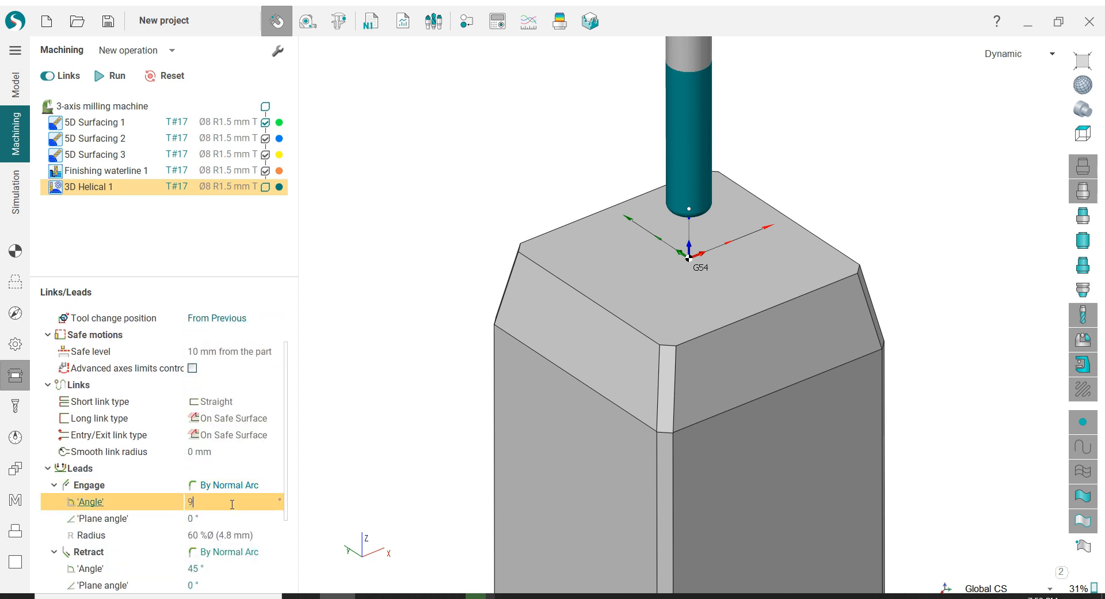
click(206, 537)
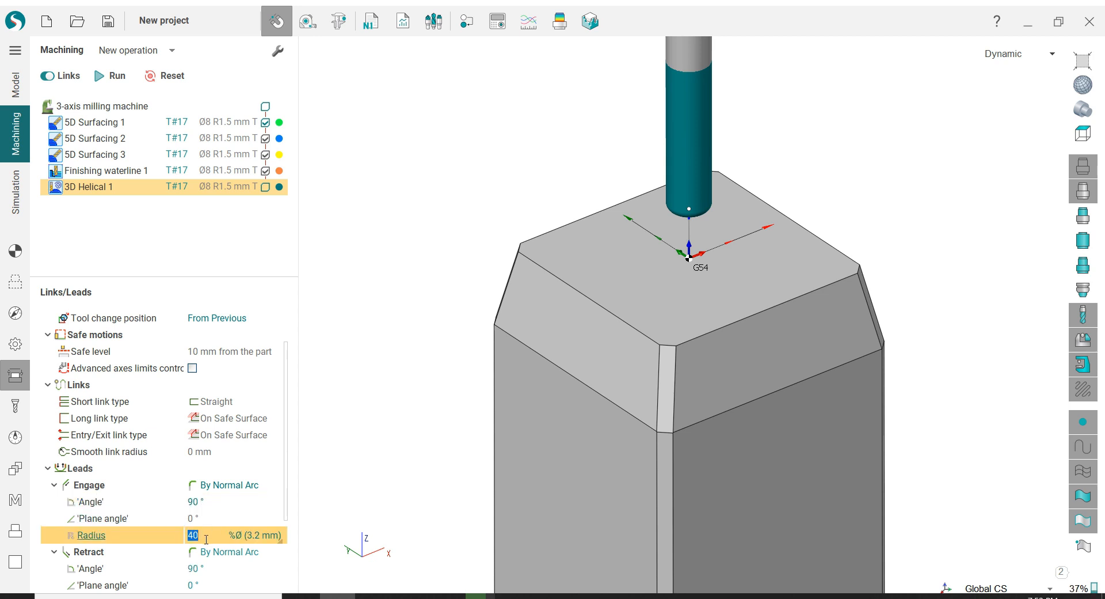
Calculate the 3D Helical 1 toolpath and examine its passes around the chamfer faces, corners and vertical walls
click(112, 75)
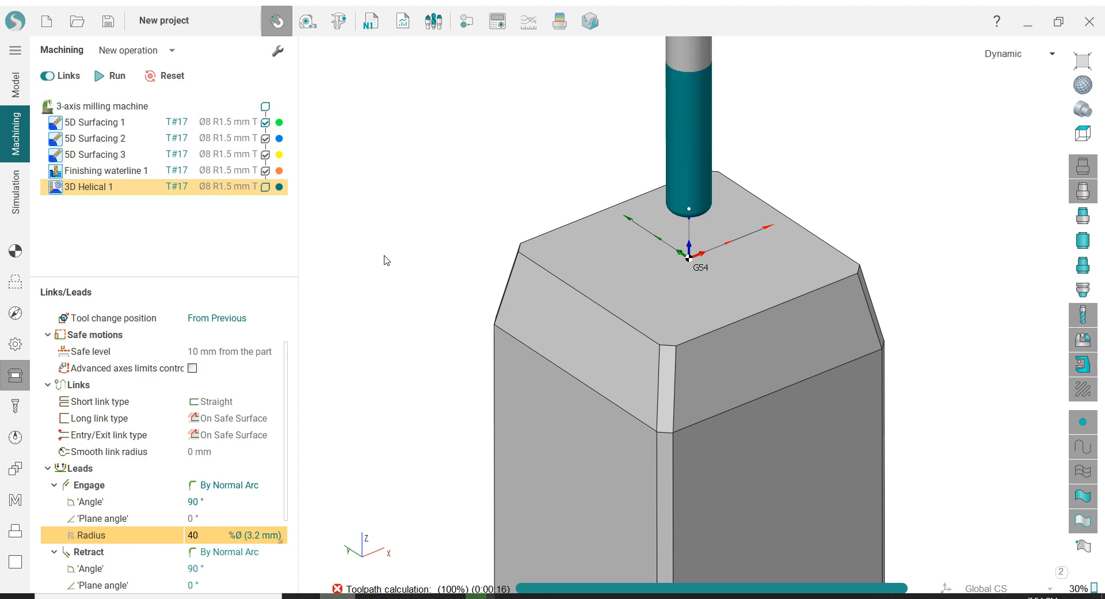
scroll(432, 259, down, 3)
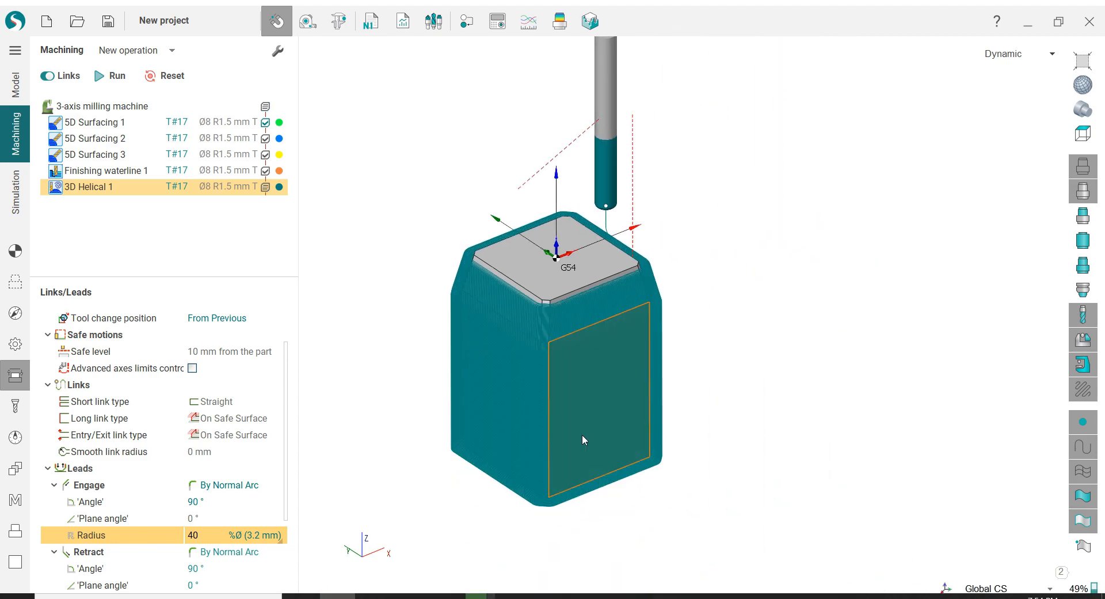
scroll(613, 301, up, 5)
scroll(640, 229, up, 2)
middle_drag(623, 278, 439, 248)
scroll(698, 210, up, 6)
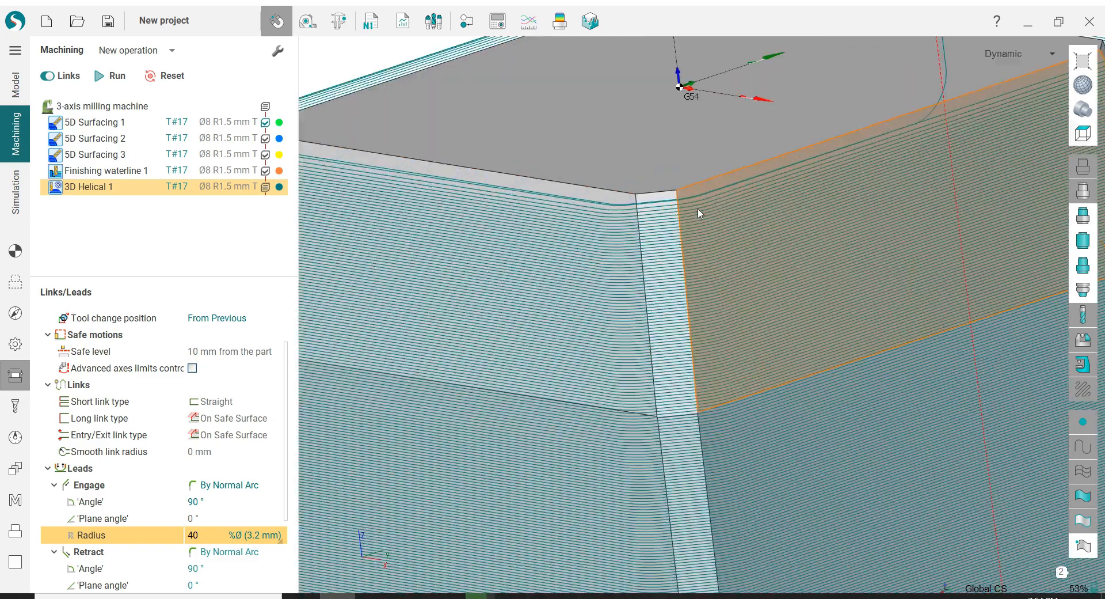
scroll(672, 198, down, 5)
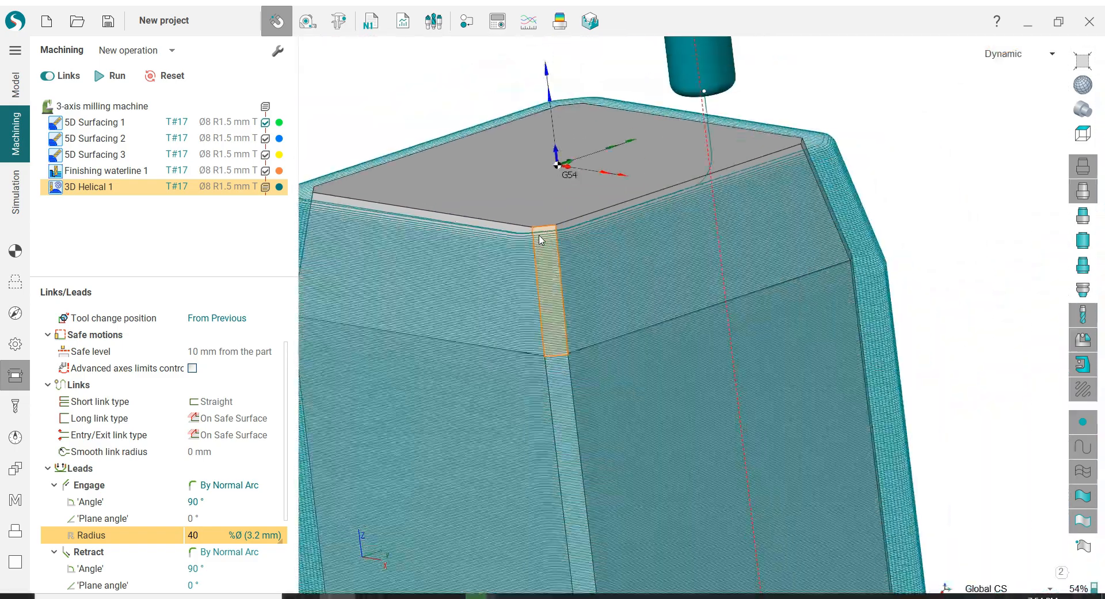
scroll(681, 173, up, 5)
middle_drag(574, 227, 692, 222)
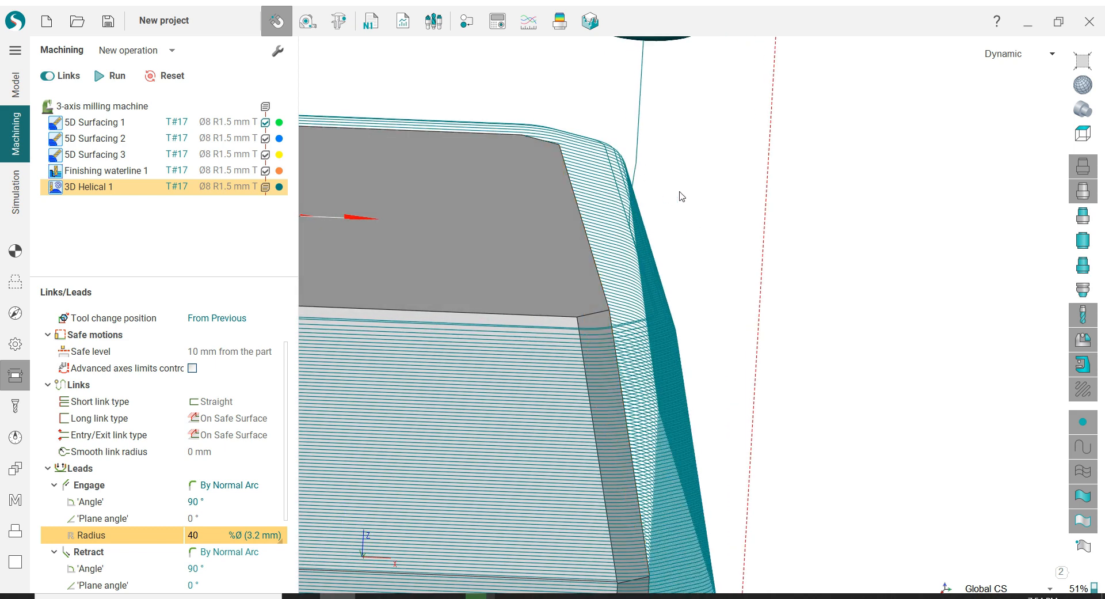
scroll(682, 197, down, 8)
middle_drag(607, 305, 644, 190)
scroll(677, 191, up, 3)
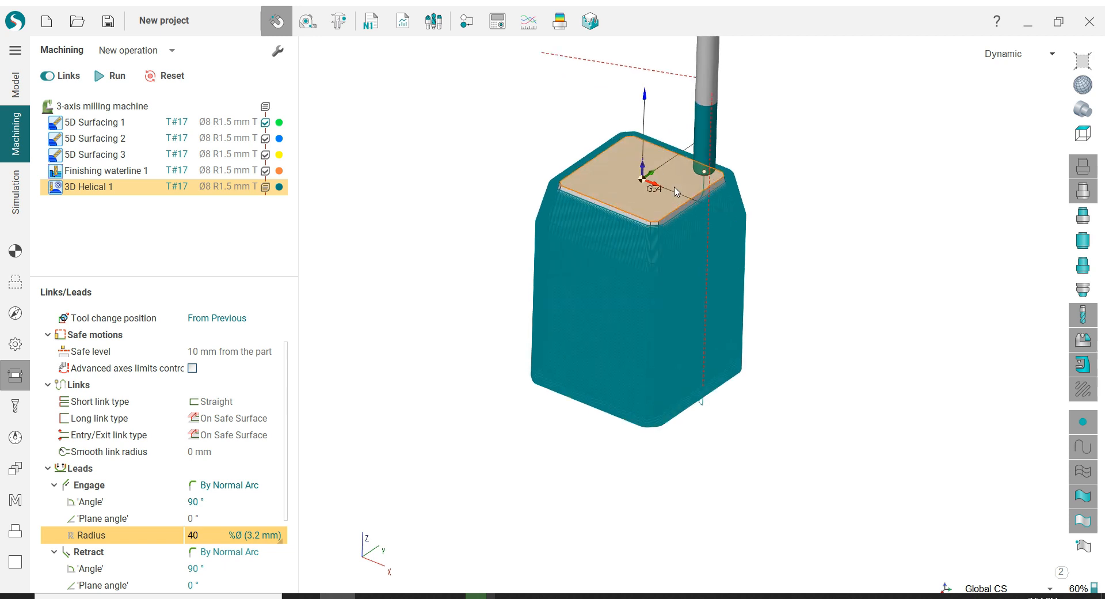
scroll(677, 192, up, 2)
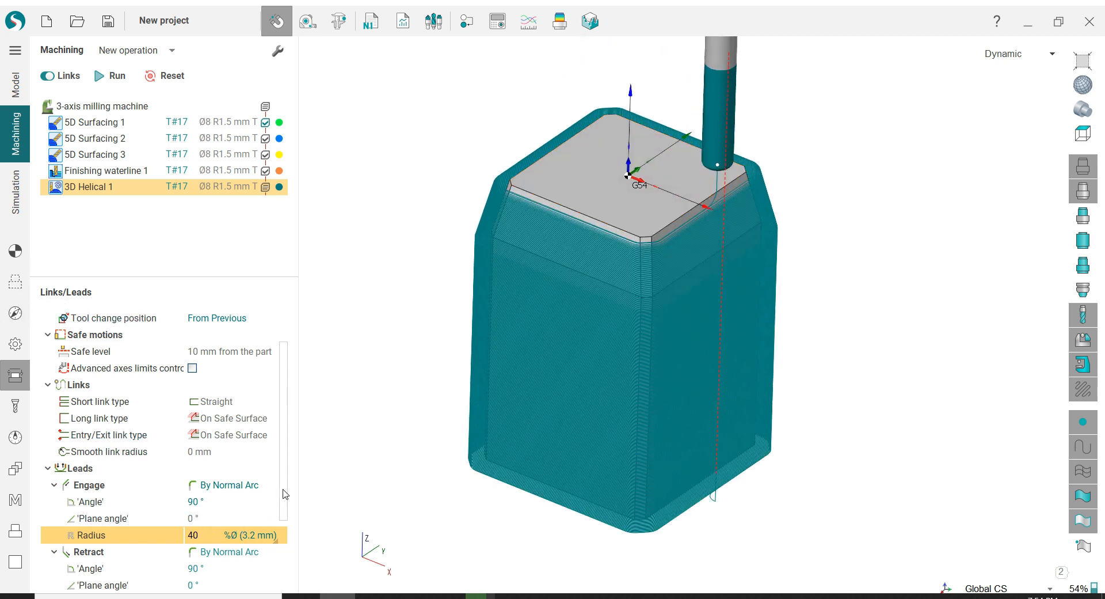
Change the 3D Helical 1 engage type to By Horizontal Arc and review its assigned machining surfaces
drag(285, 493, 285, 523)
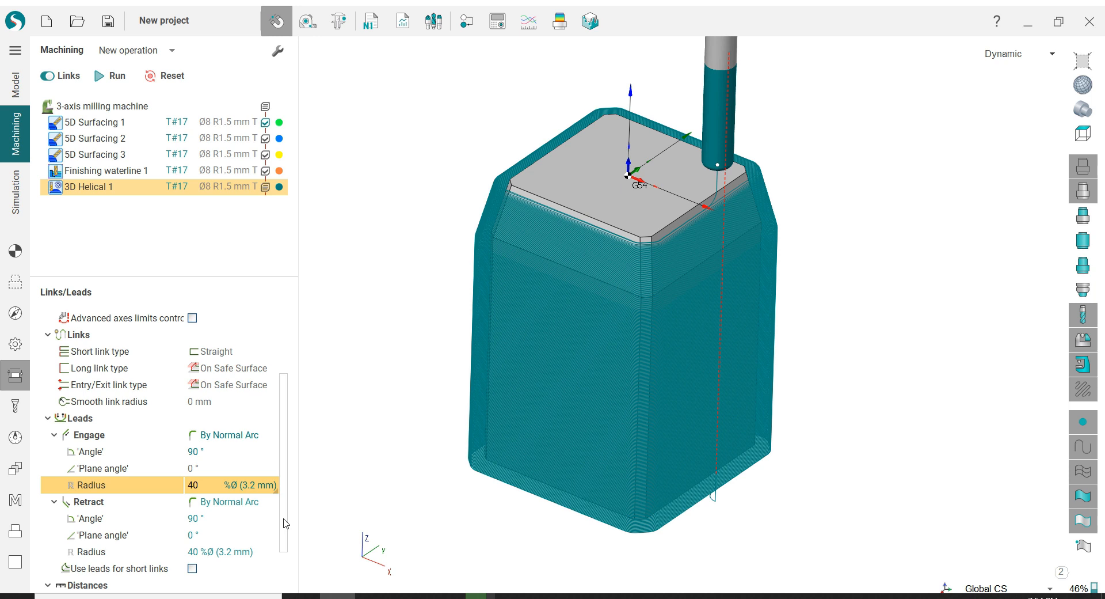
click(232, 436)
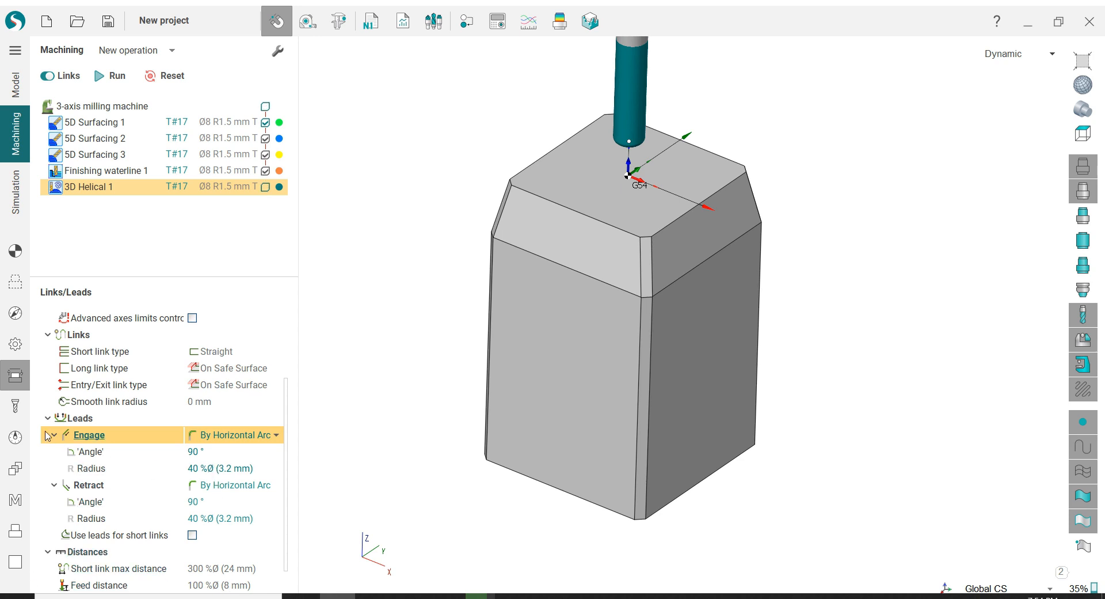
click(16, 284)
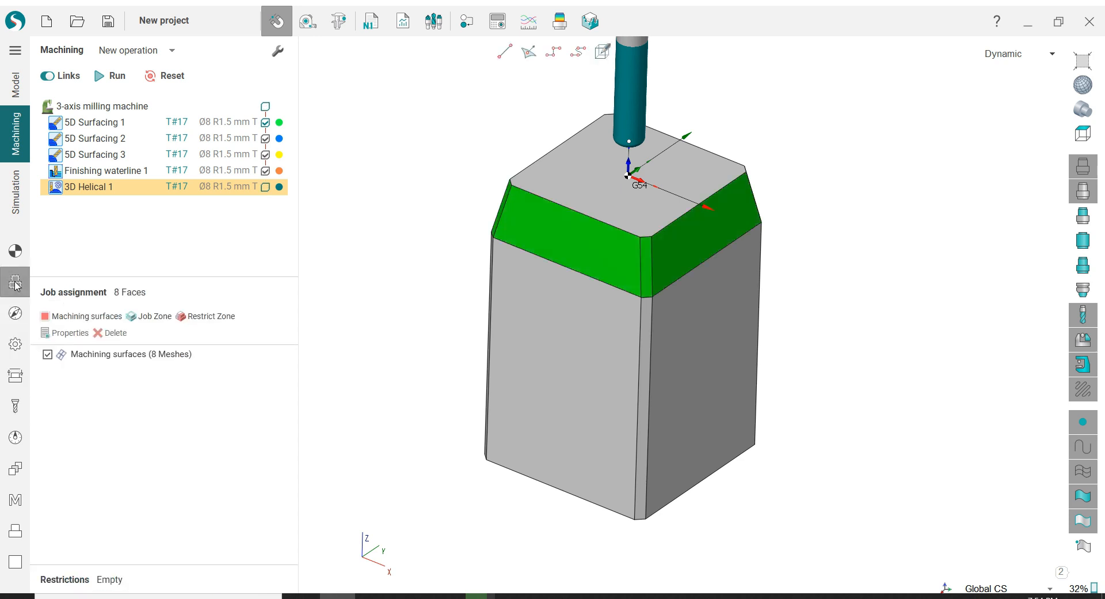
Set the 3D Helical 1 bottom level to -16.5 mm at the lower edge of the sloped faces and recalculate the toolpath
click(22, 317)
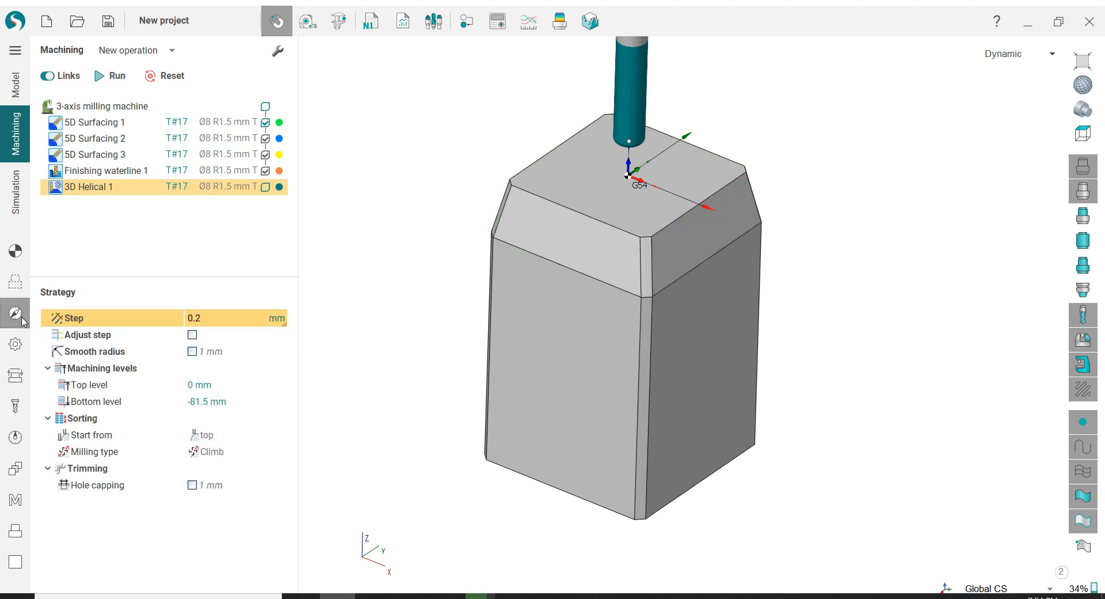
click(226, 390)
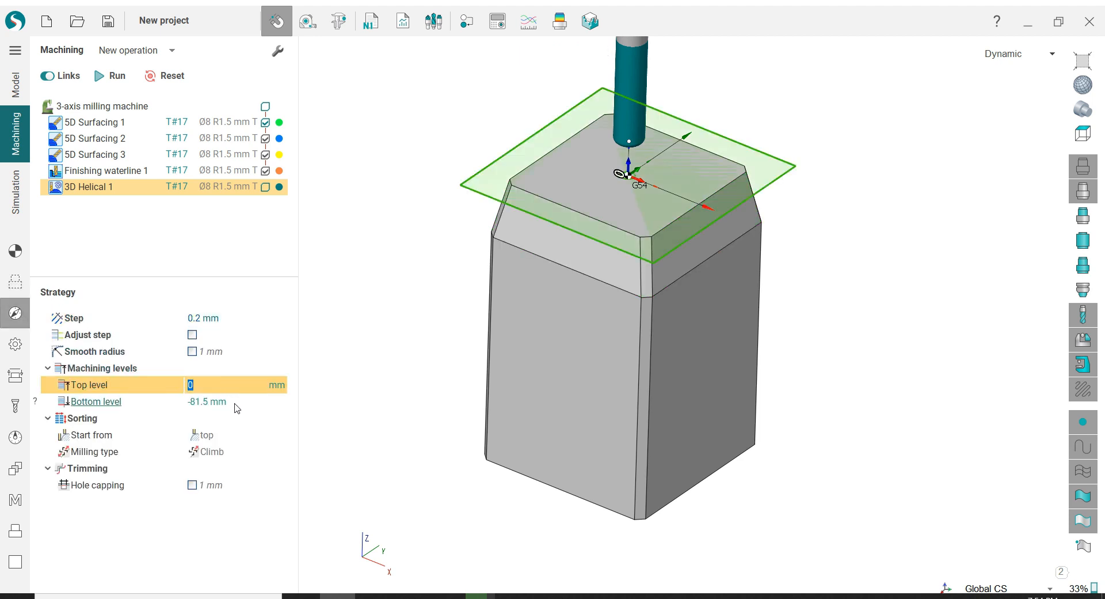
click(235, 402)
middle_drag(361, 305, 381, 297)
click(1083, 134)
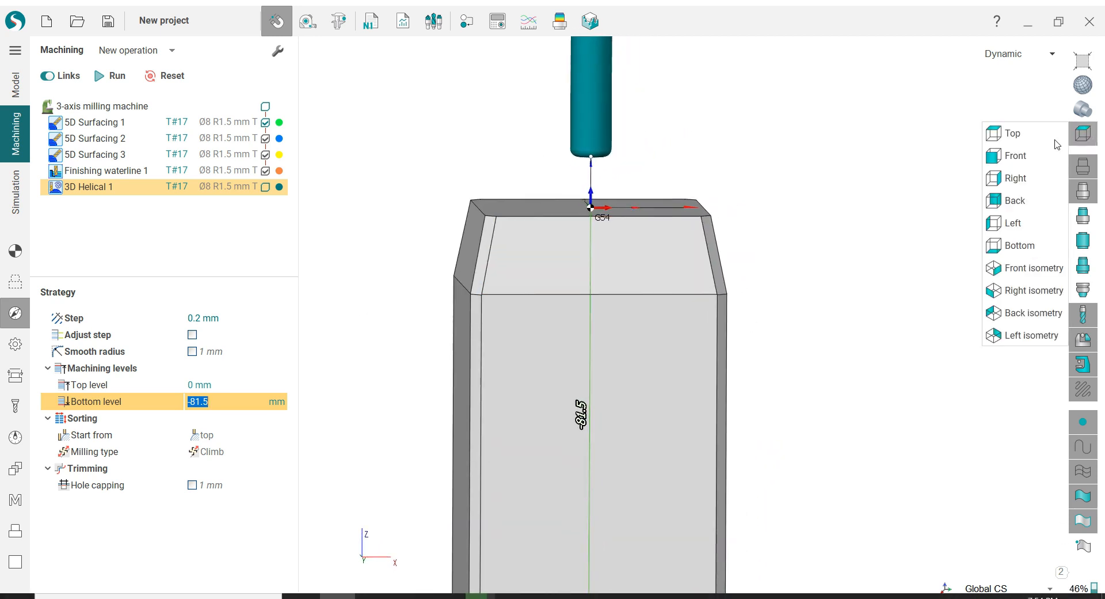
click(1015, 155)
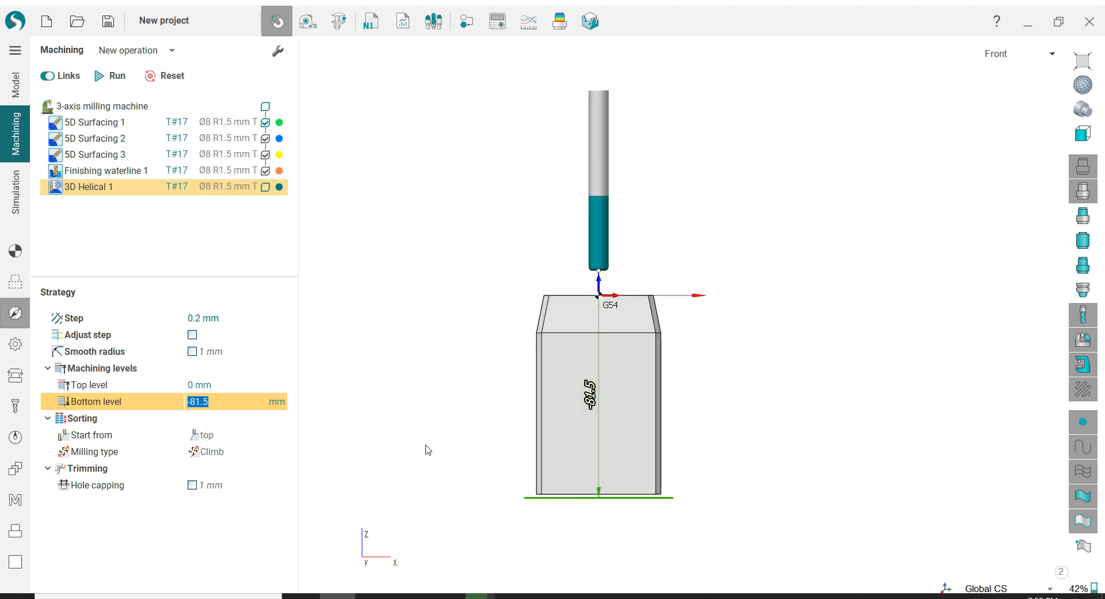
scroll(562, 492, up, 1)
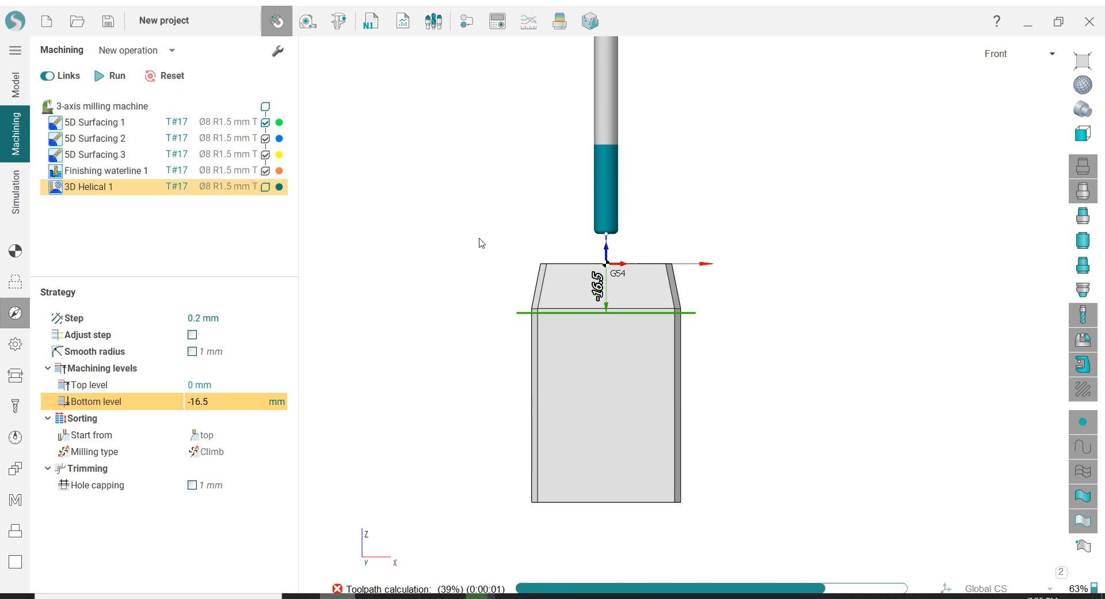
middle_drag(496, 233, 398, 289)
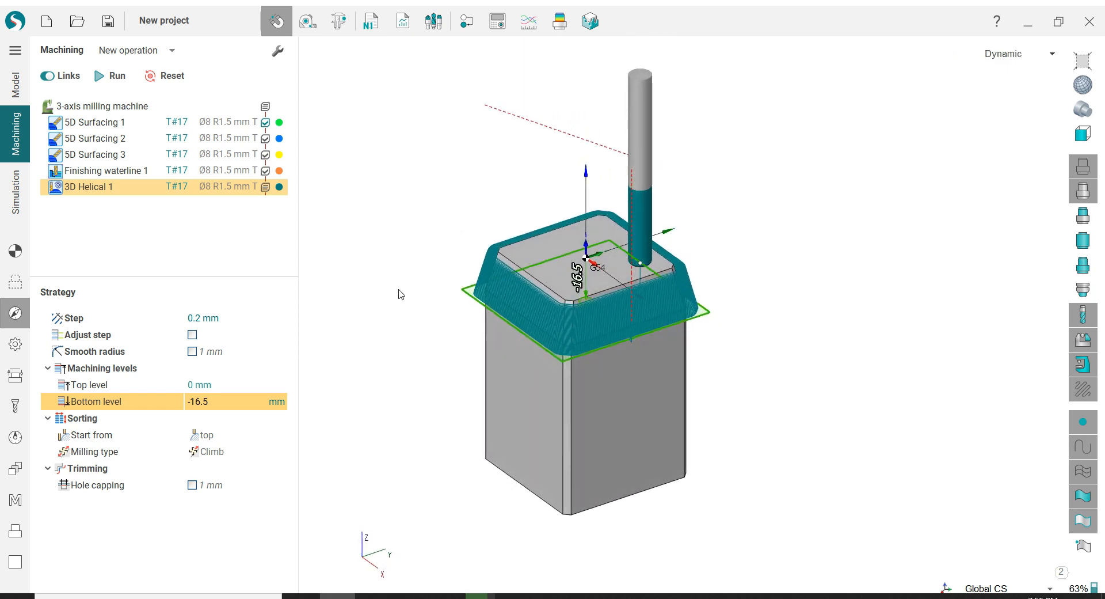
Check the lead arcs from above, set the 3D Helical 1 engage radius to 60 %Ø and recalculate the toolpath
click(189, 244)
scroll(617, 296, up, 6)
middle_drag(617, 296, 510, 460)
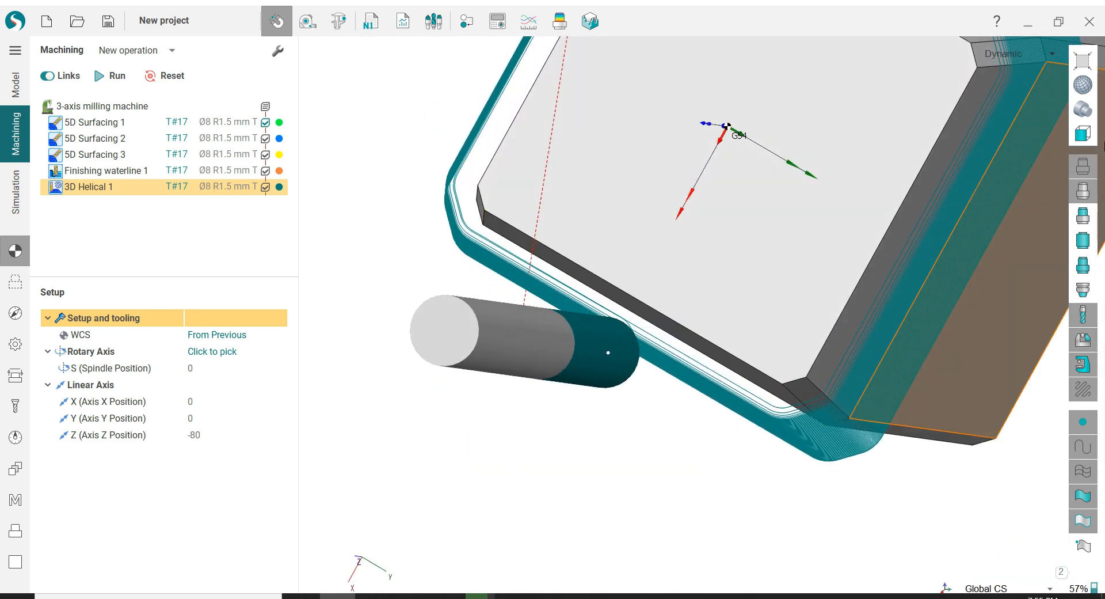
click(1083, 133)
click(1030, 130)
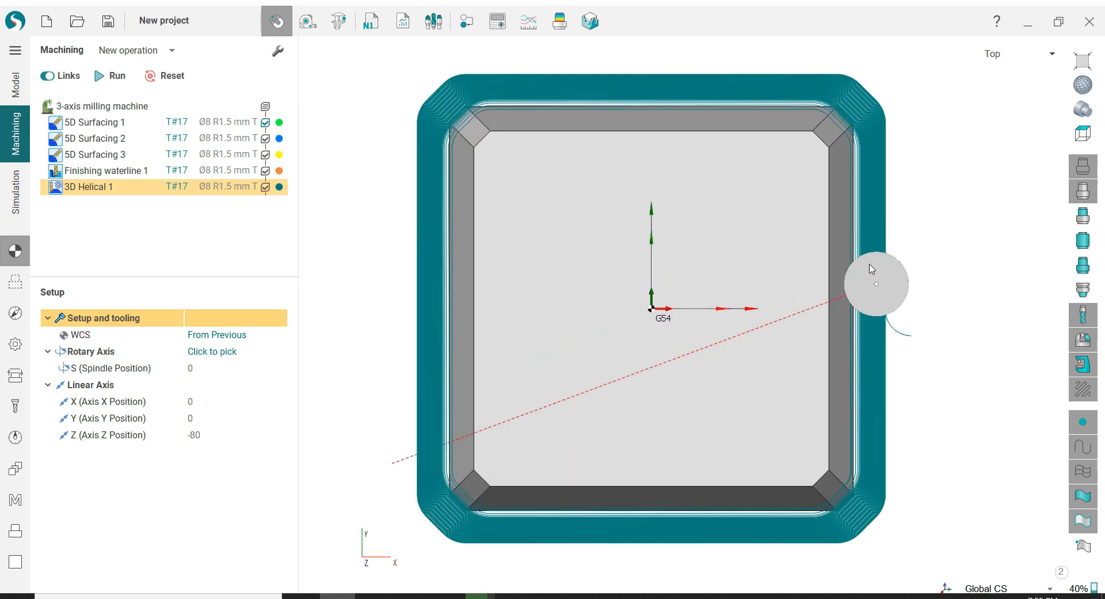
click(27, 373)
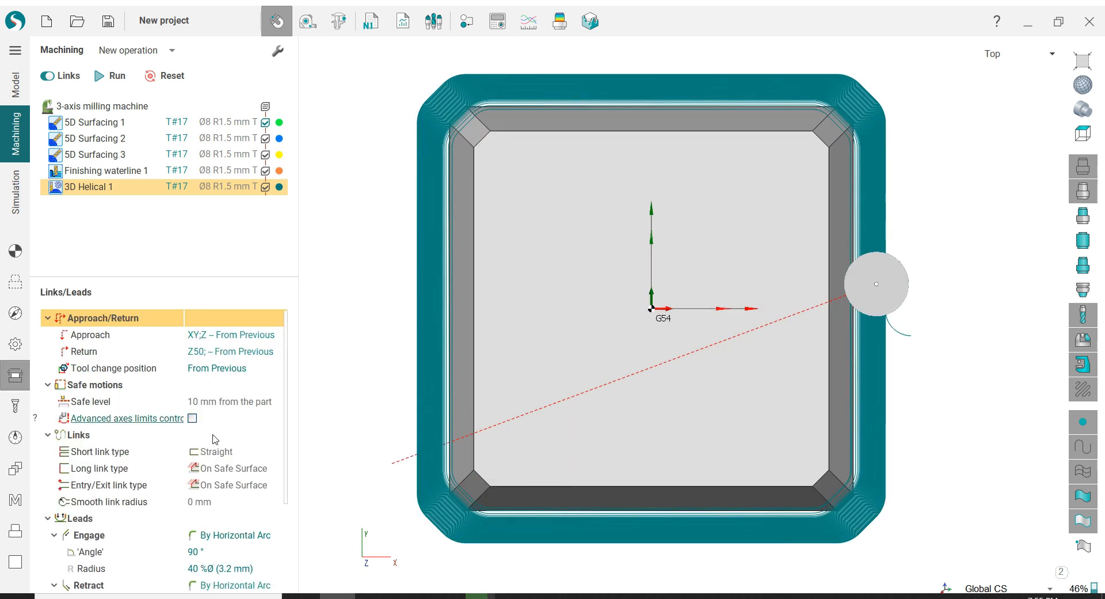
drag(285, 460, 287, 509)
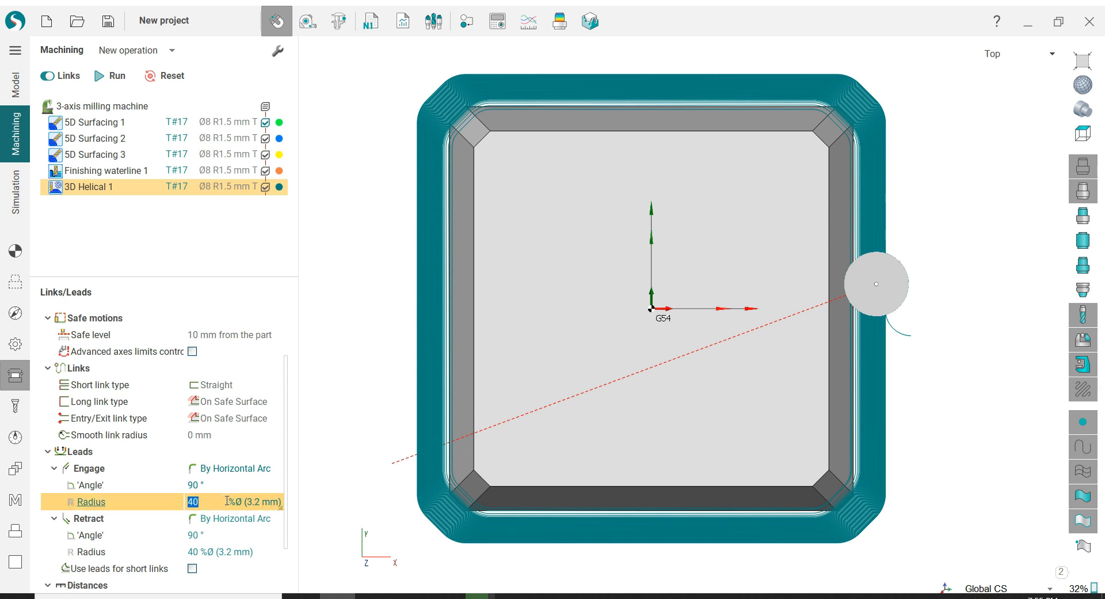
text(60)
key(Return)
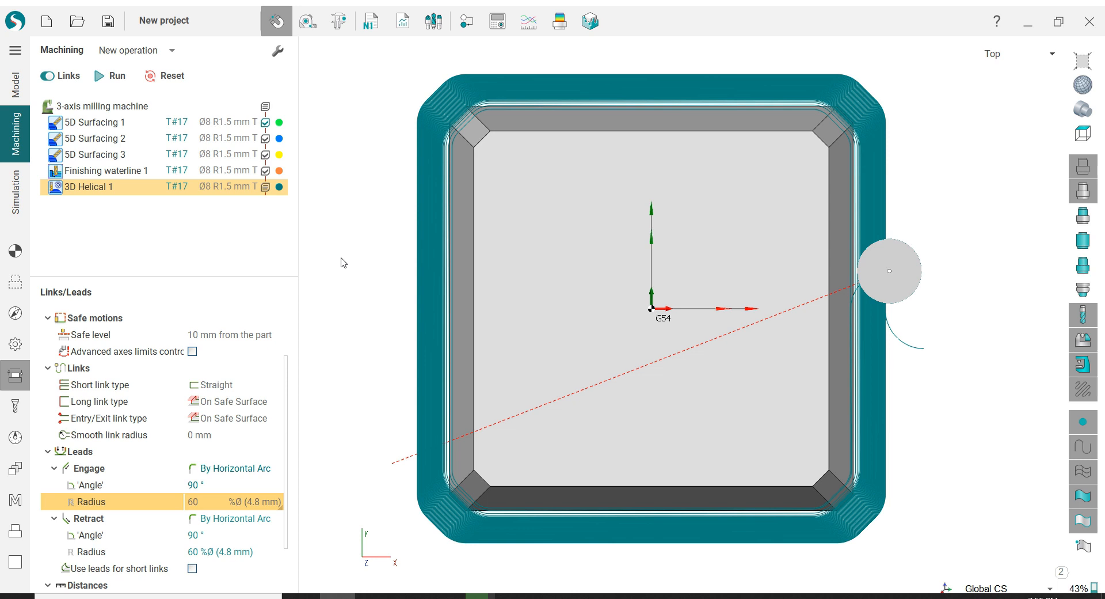
scroll(370, 263, down, 3)
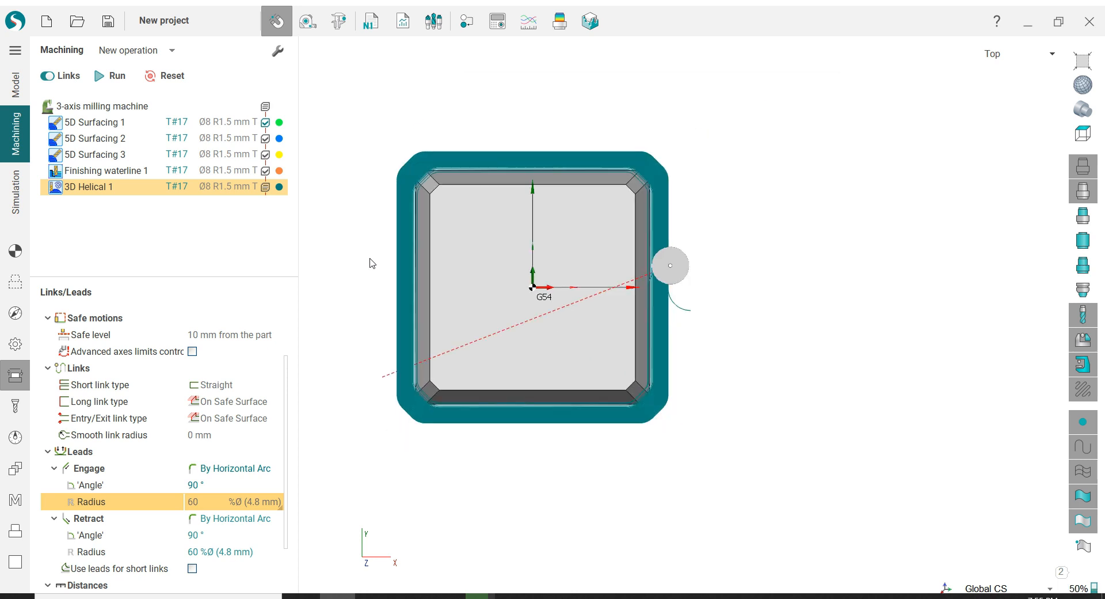
middle_drag(370, 263, 372, 270)
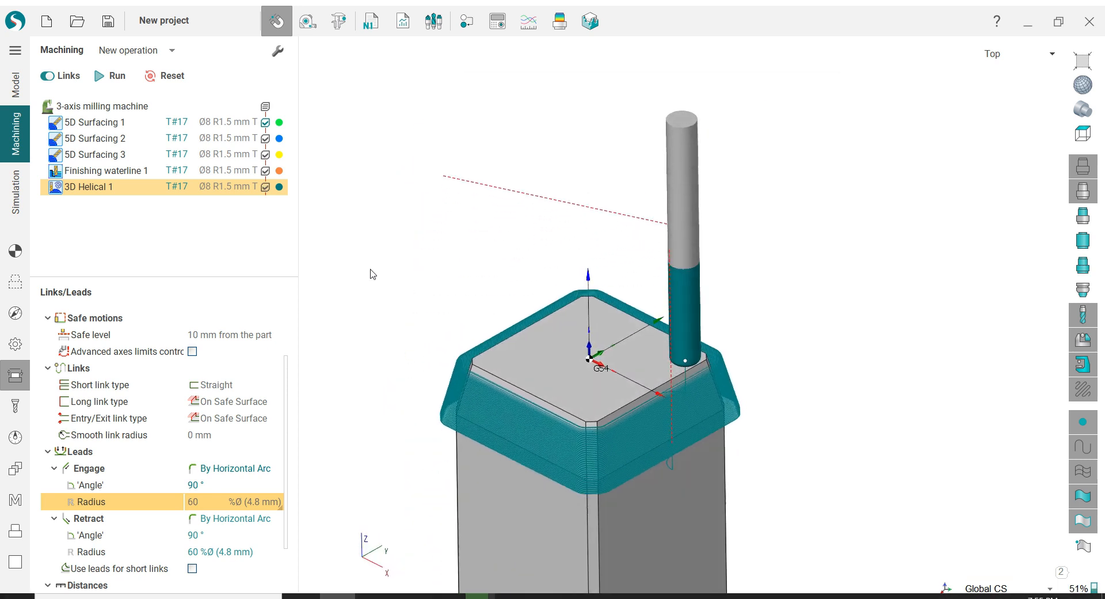
scroll(371, 271, up, 2)
Simulate the 3D Helical 1 operation, gradually raising the movement speed, and observe the cut around the top chamfers
click(15, 191)
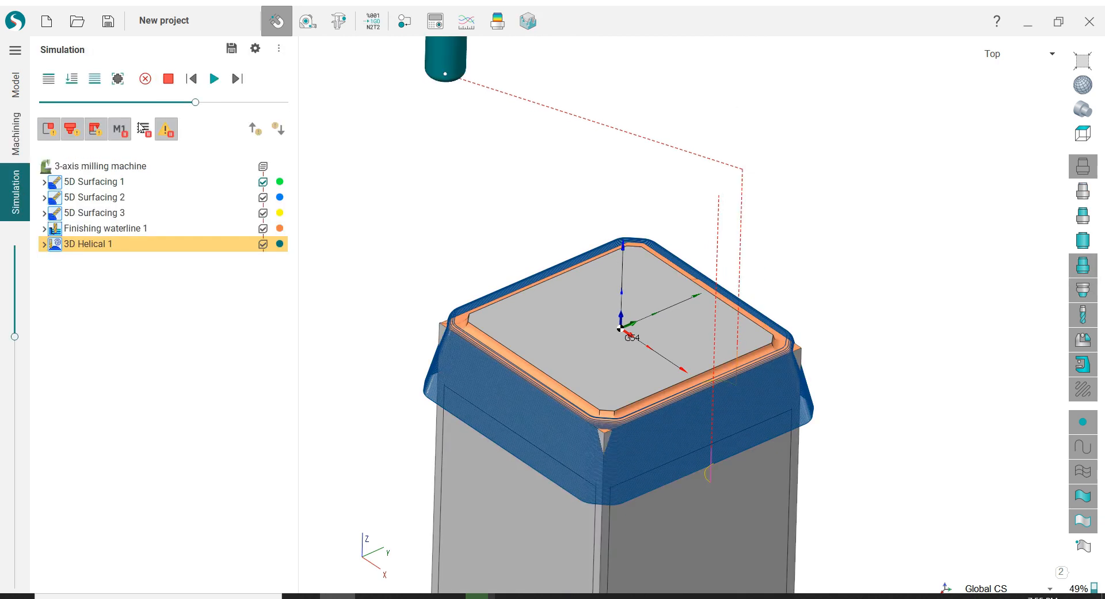
scroll(388, 179, down, 1)
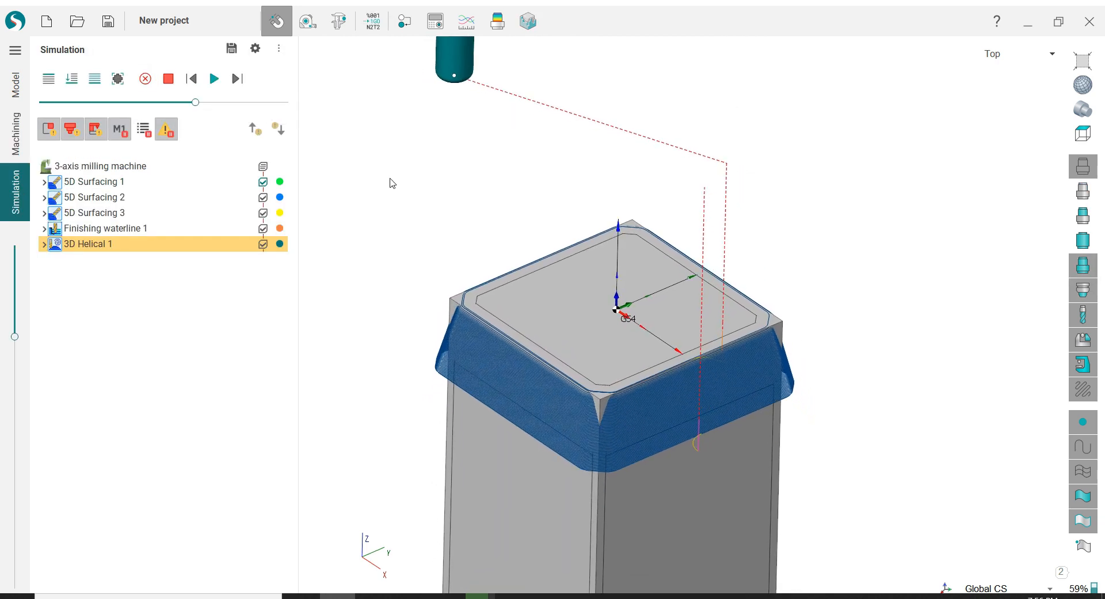
middle_drag(389, 178, 384, 170)
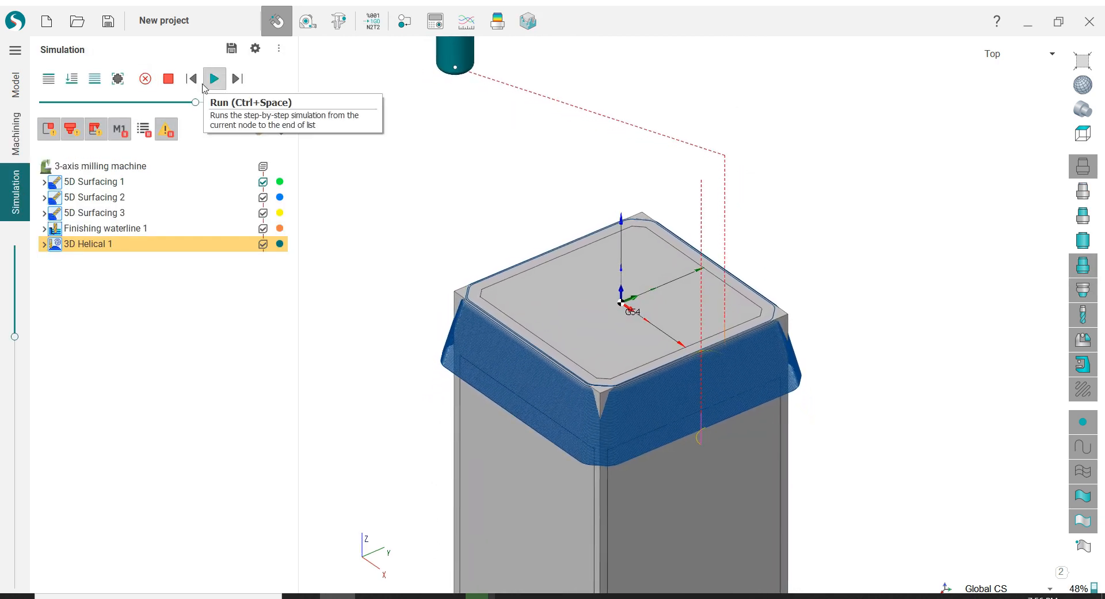
click(214, 83)
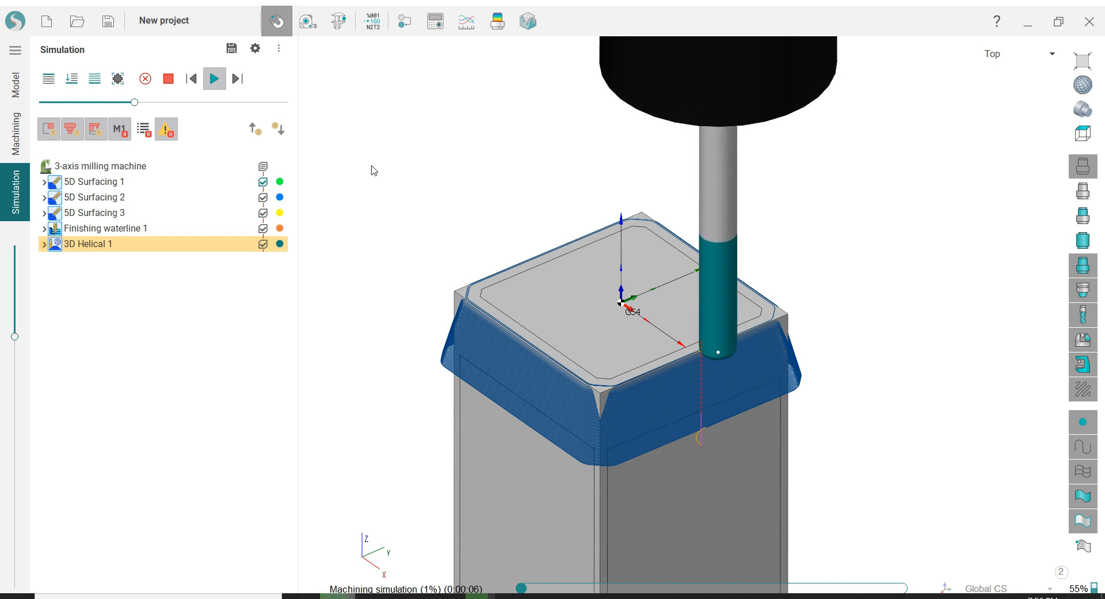
drag(145, 103, 171, 103)
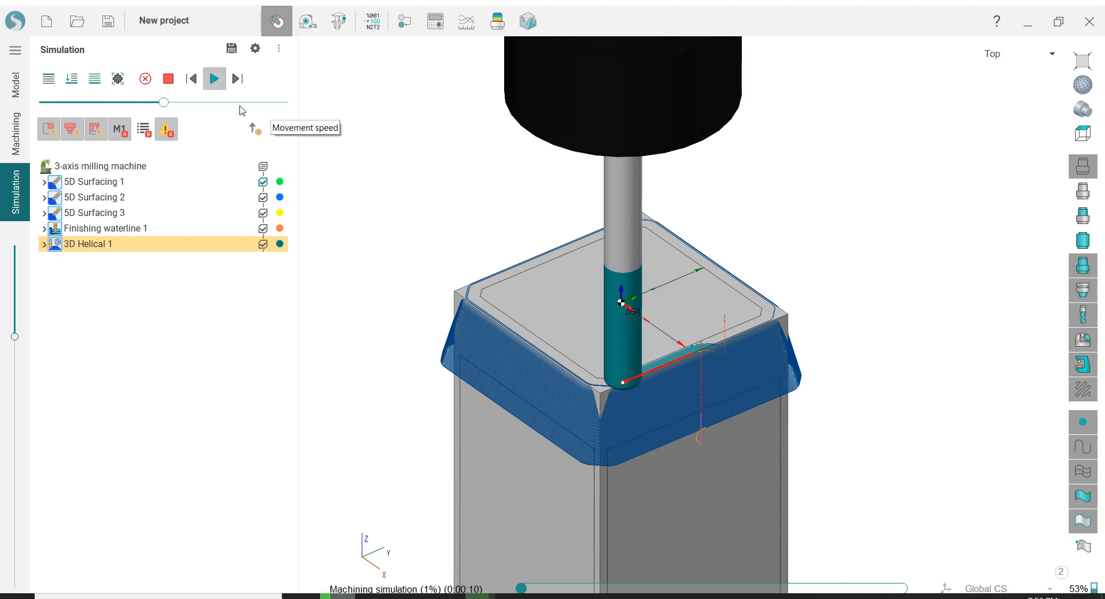
drag(166, 103, 210, 111)
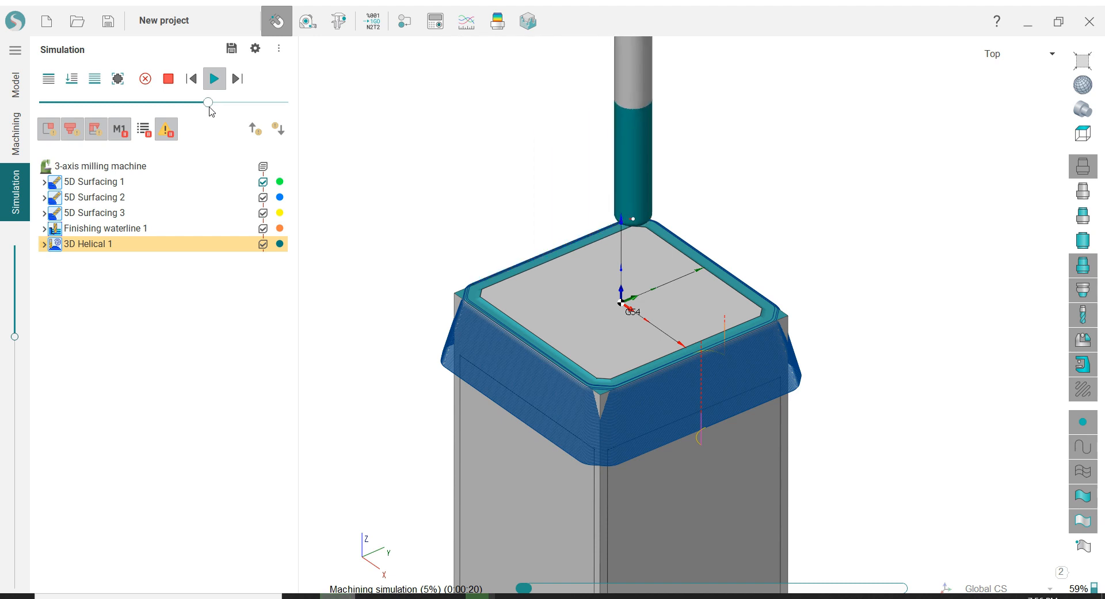
drag(209, 106, 248, 108)
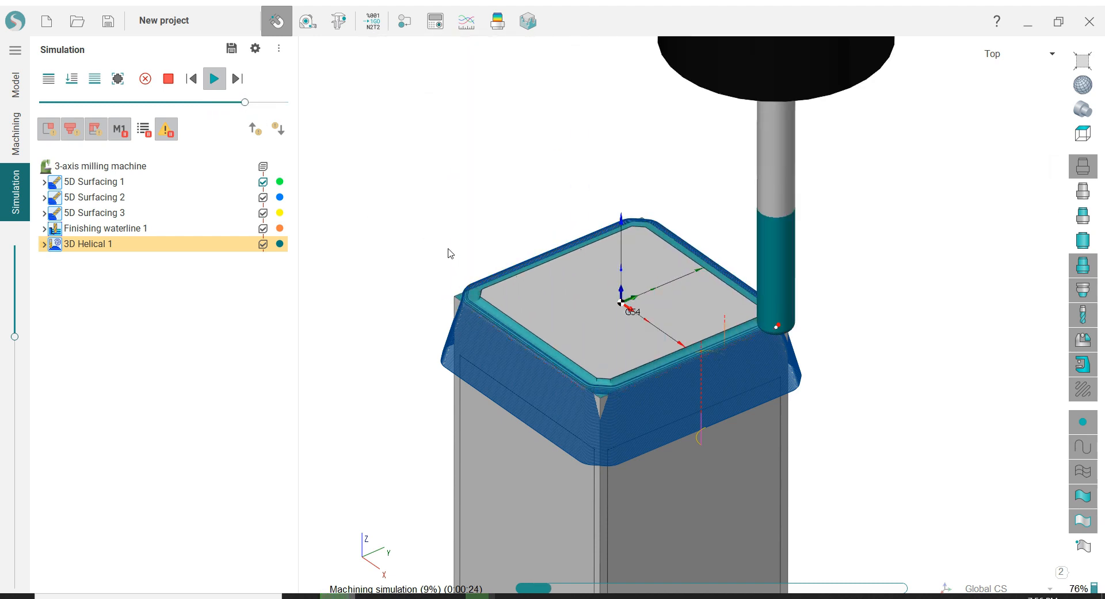
scroll(533, 380, up, 3)
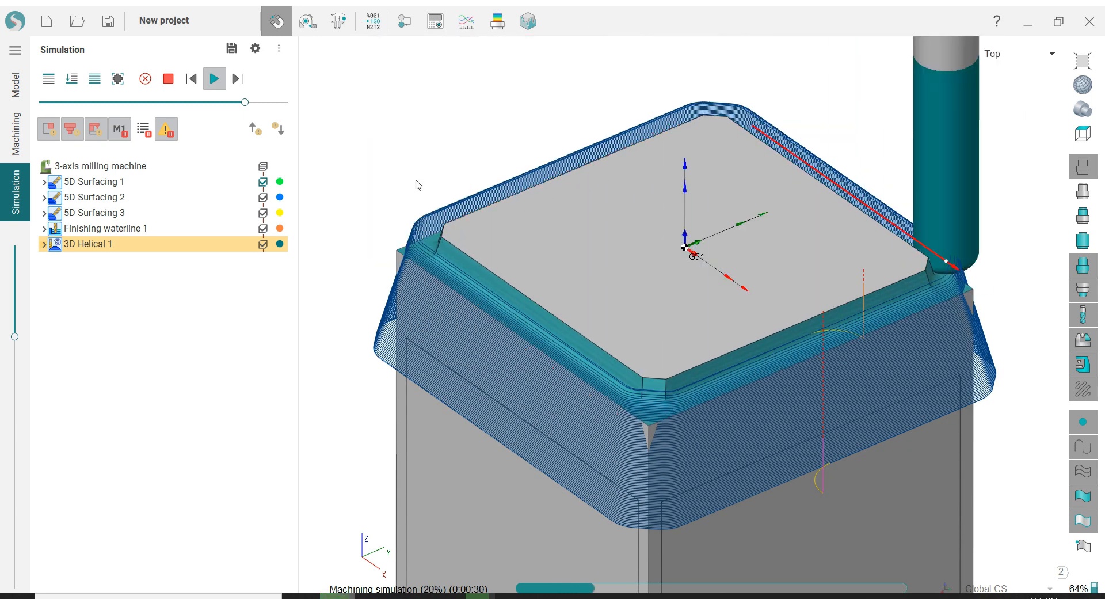
scroll(417, 183, down, 2)
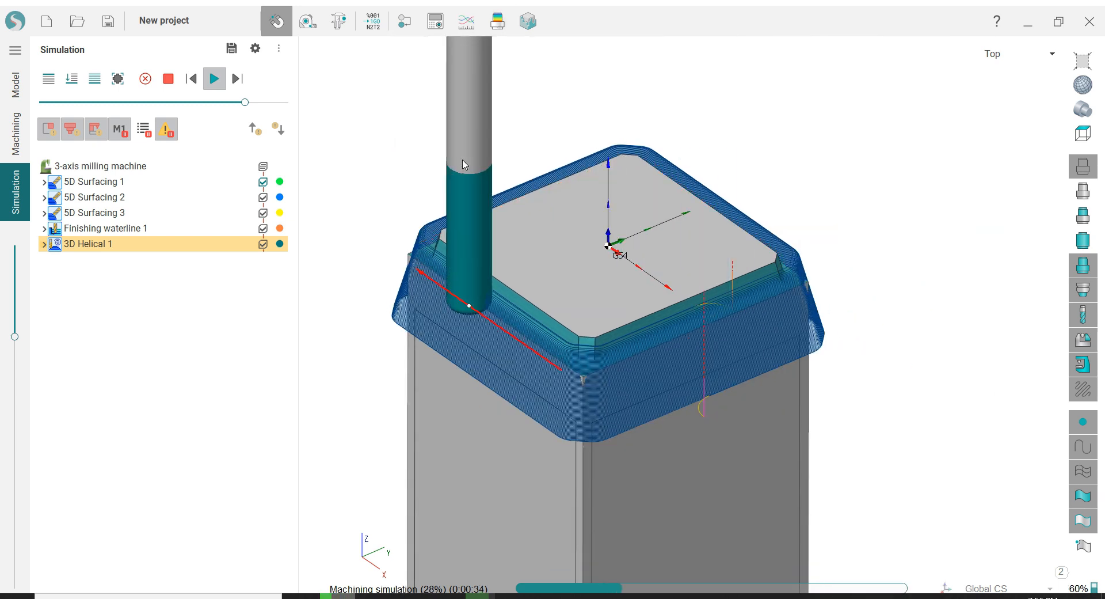
Color the simulated workpiece by its deviation from the model and raise the simulation speed to near maximum
click(499, 32)
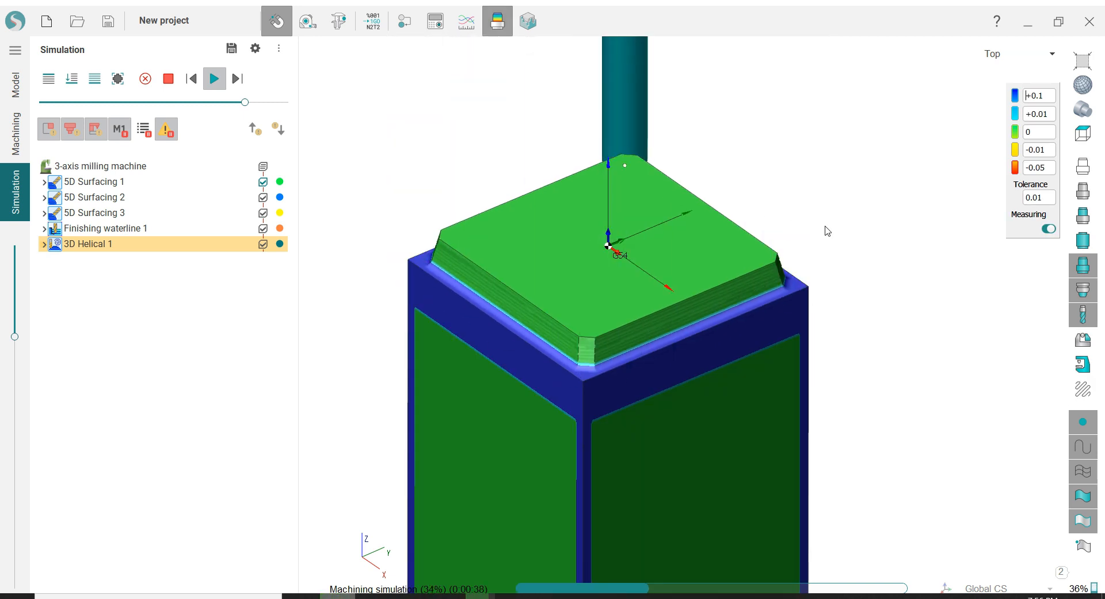
scroll(921, 244, down, 3)
scroll(931, 248, up, 2)
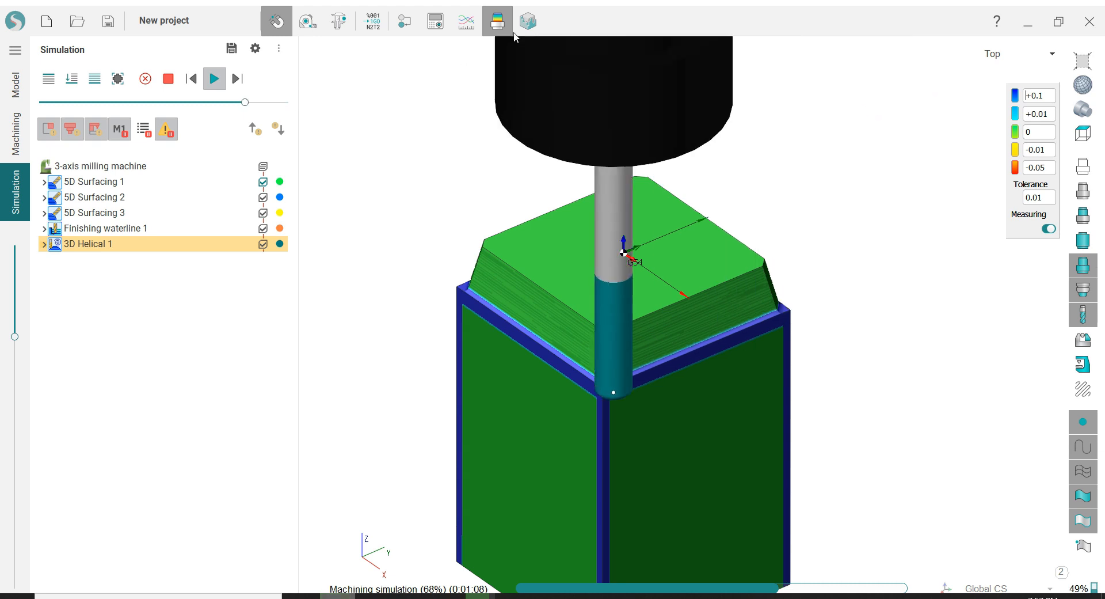
drag(246, 103, 277, 106)
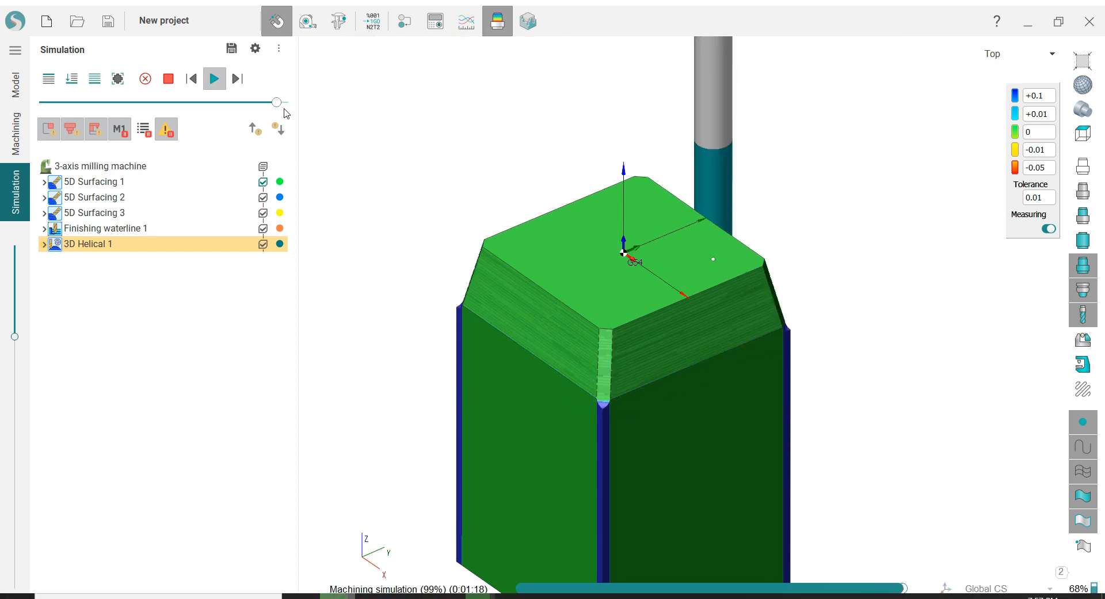
Examine the deviation colors on the sloped faces and corner chamfers up close and turn off the workpiece comparison coloring
scroll(492, 324, up, 6)
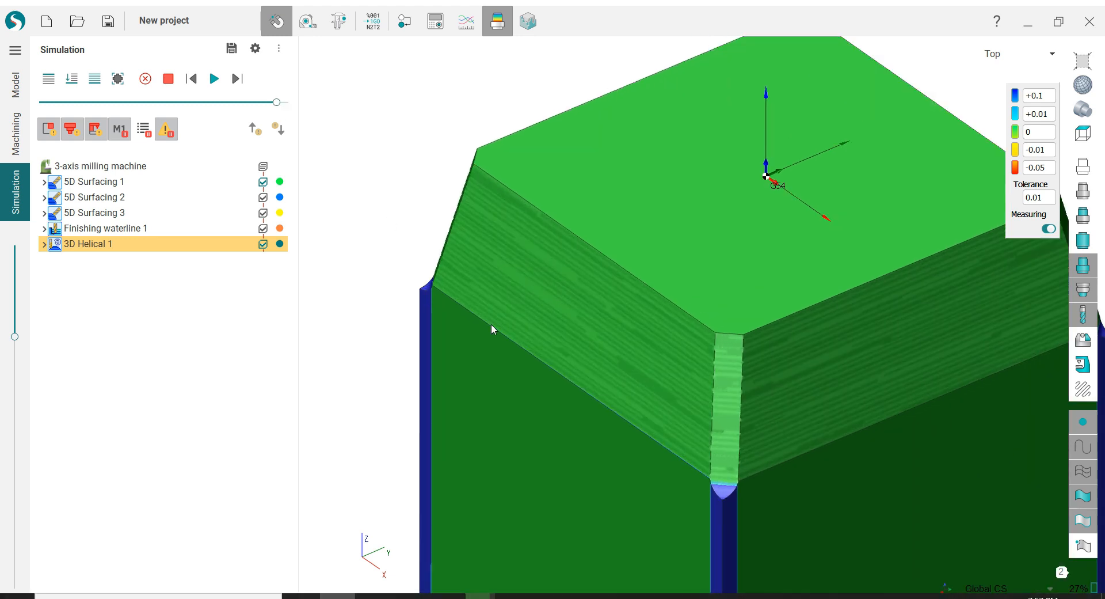
middle_drag(470, 285, 444, 252)
scroll(445, 255, down, 5)
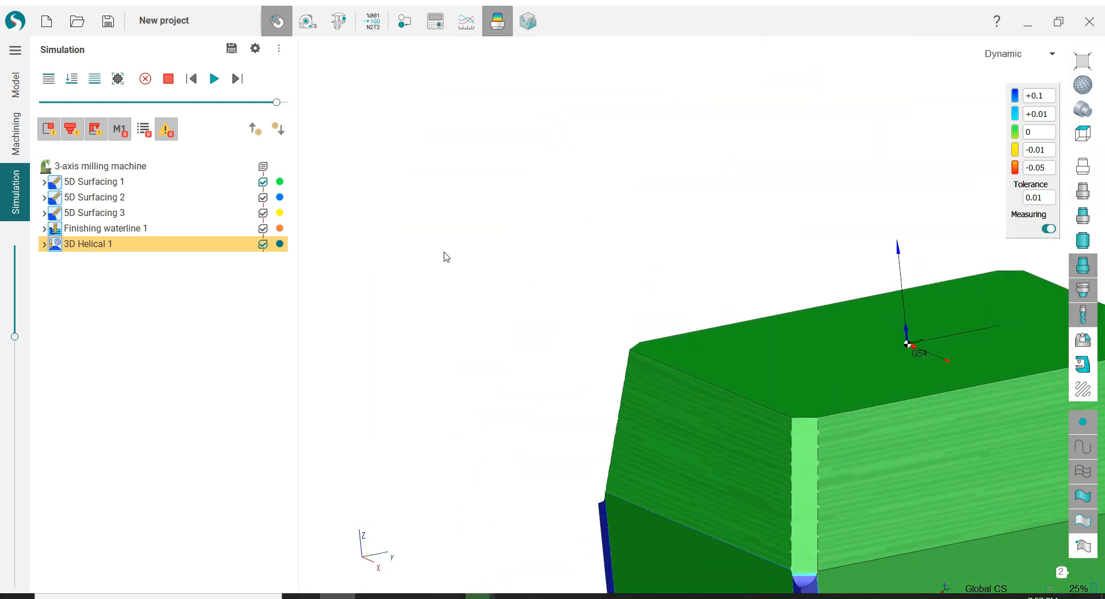
middle_drag(657, 317, 585, 66)
click(498, 25)
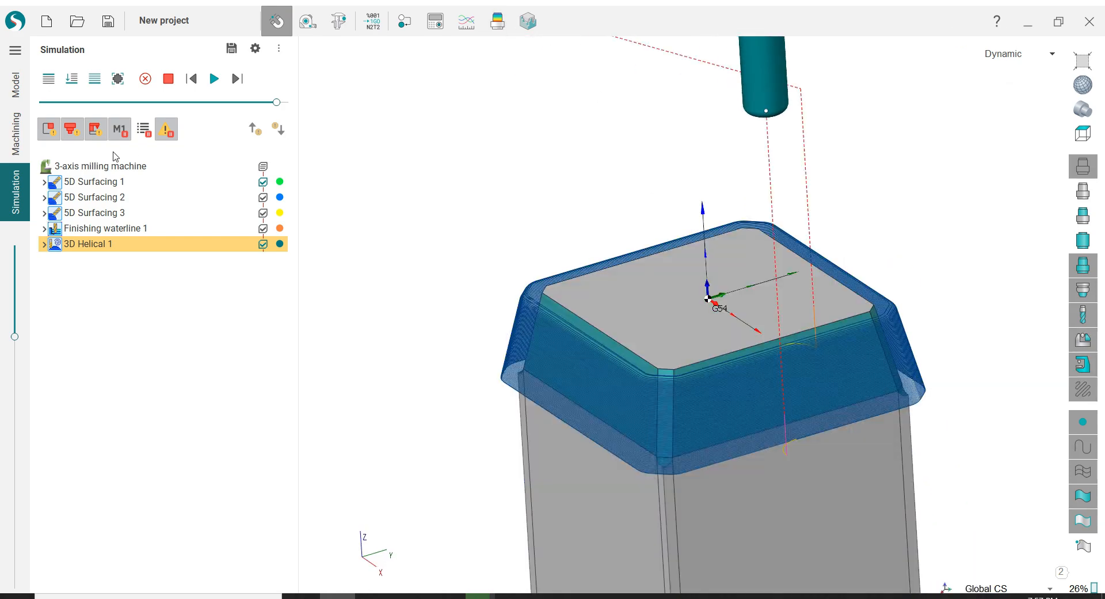
Return to the machining setup and examine the 3D Helical 1 passes across the corner chamfer up close
click(14, 140)
scroll(681, 432, up, 5)
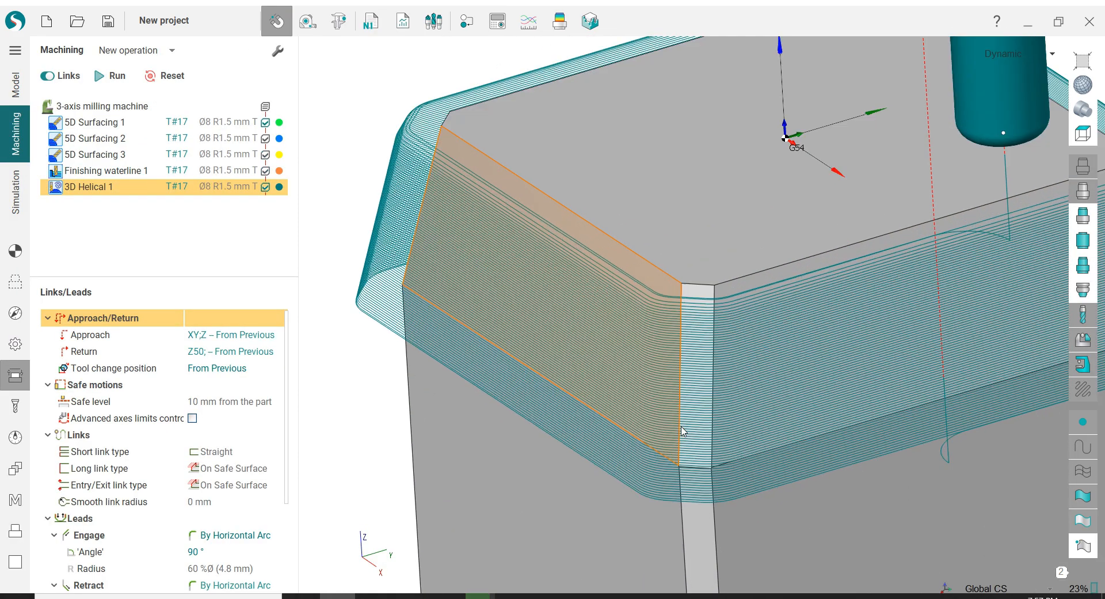
scroll(688, 443, up, 5)
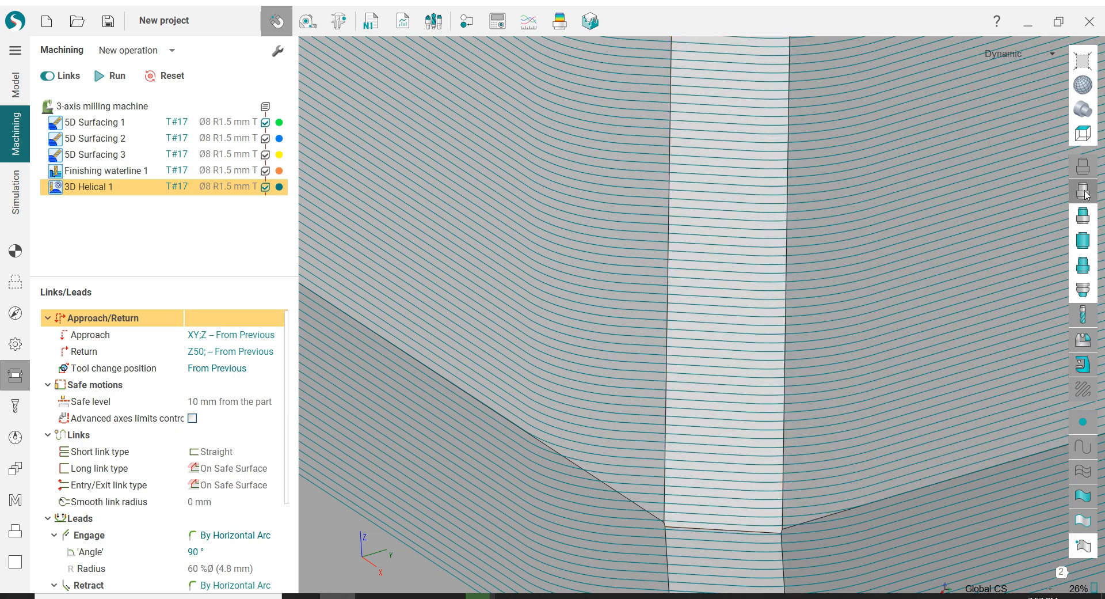
scroll(603, 335, down, 2)
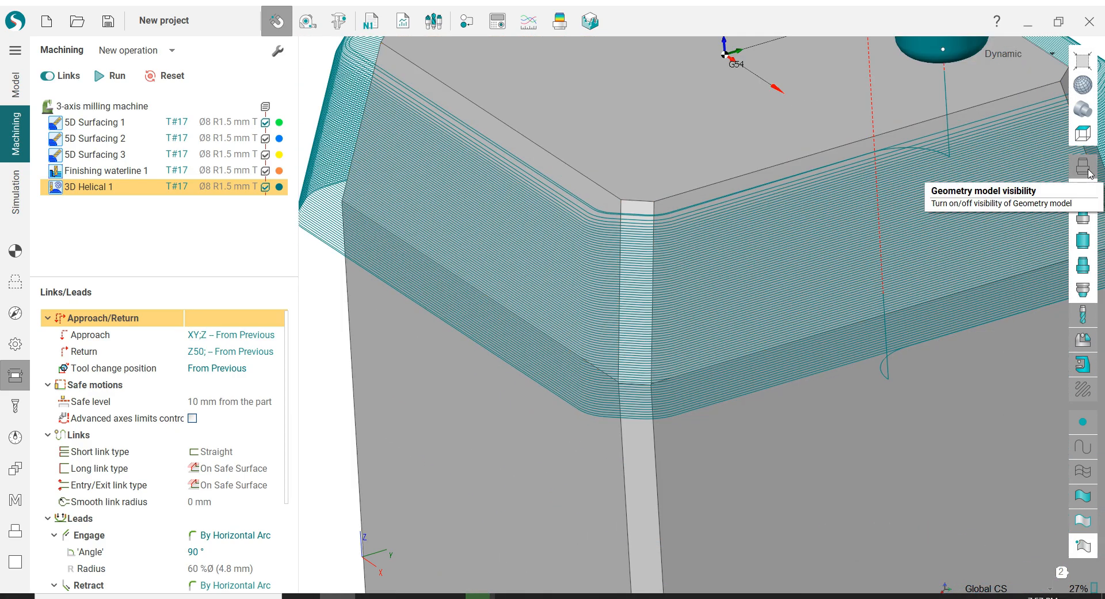
Hide the geometry model to inspect the 3D Helical 1 toolpath around the corner on its own, and show the model again
click(1088, 171)
scroll(587, 397, down, 2)
scroll(610, 343, up, 2)
middle_drag(628, 298, 586, 385)
scroll(591, 484, down, 5)
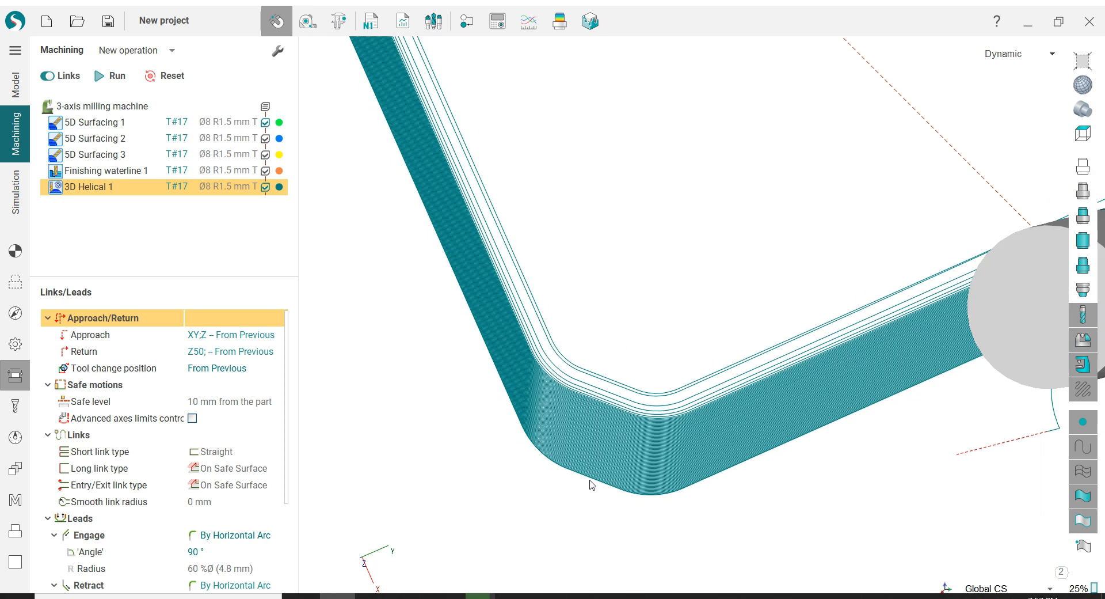
middle_drag(592, 484, 633, 306)
click(1091, 163)
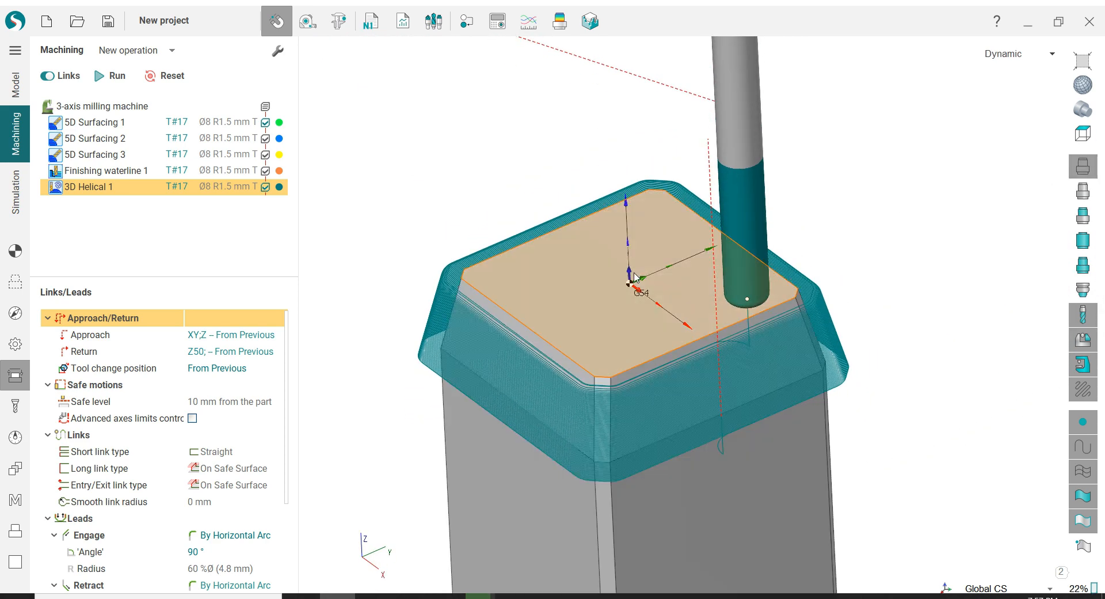